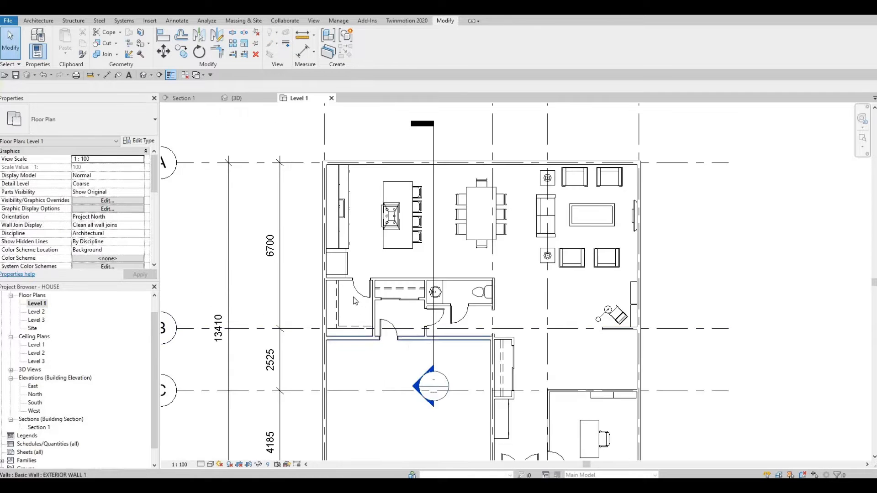
Step: Start a new floor on Level 1 and duplicate the Generic Floor - 400mm type as "floor 1"
scroll(374, 341, "down", 3)
middle_click_drag(423, 357, 327, 267)
middle_click_drag(423, 300, 419, 313)
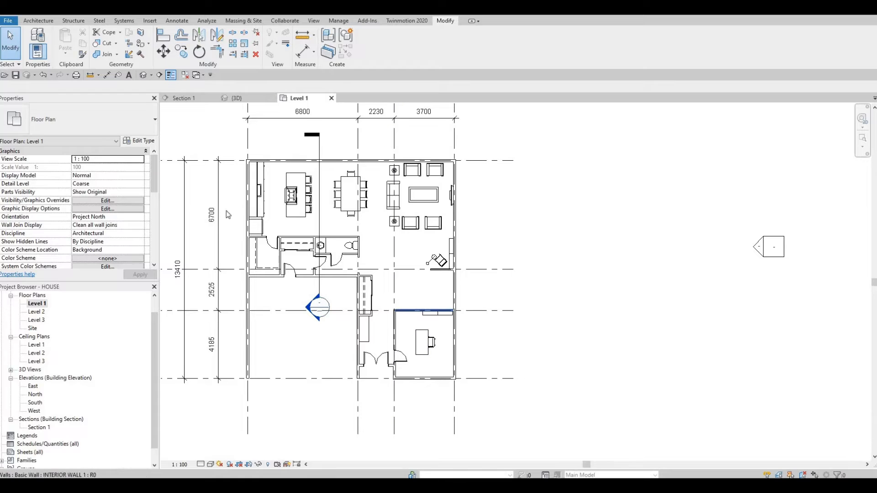
left_click(32, 22)
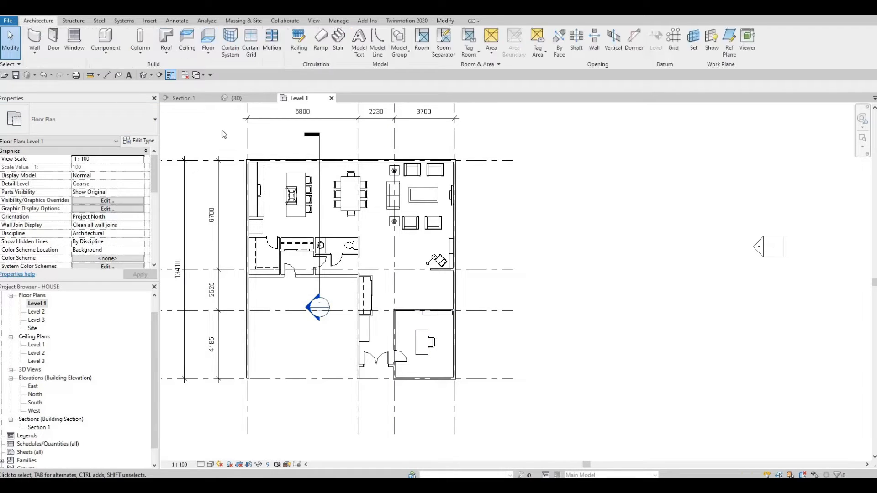
left_click(208, 36)
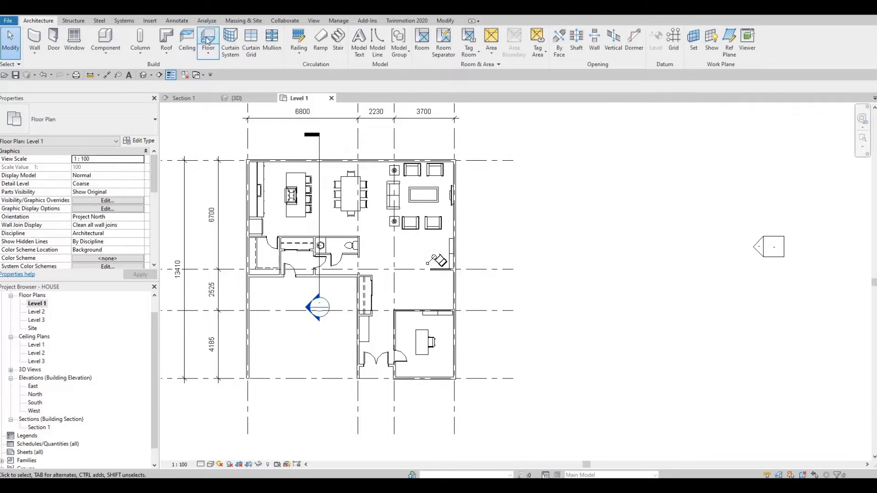
left_click(139, 140)
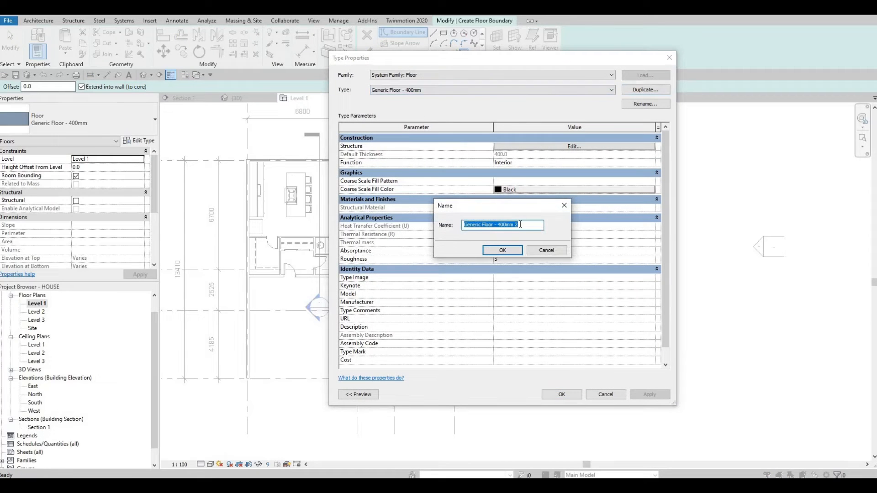
type("floor 1")
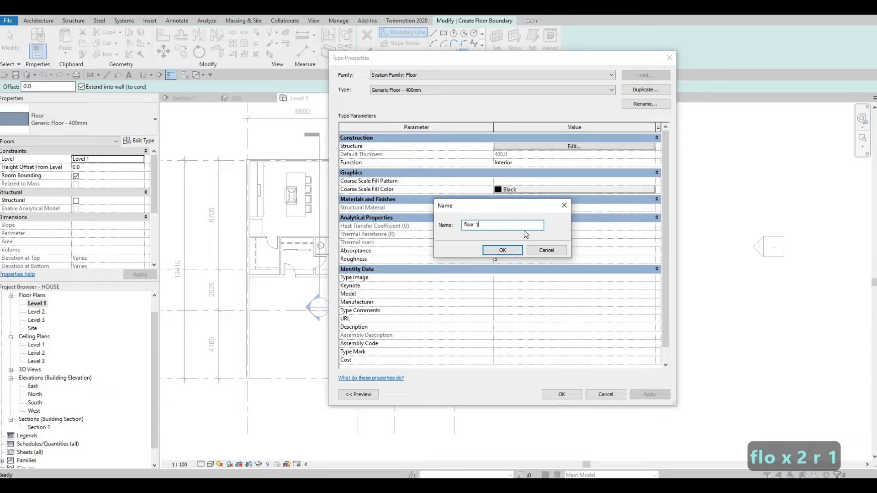
key("Return")
Step: Set the floor type's structure layer to 200 thick with the Stone material from the AEC Materials library, and accept the type
left_click(545, 147)
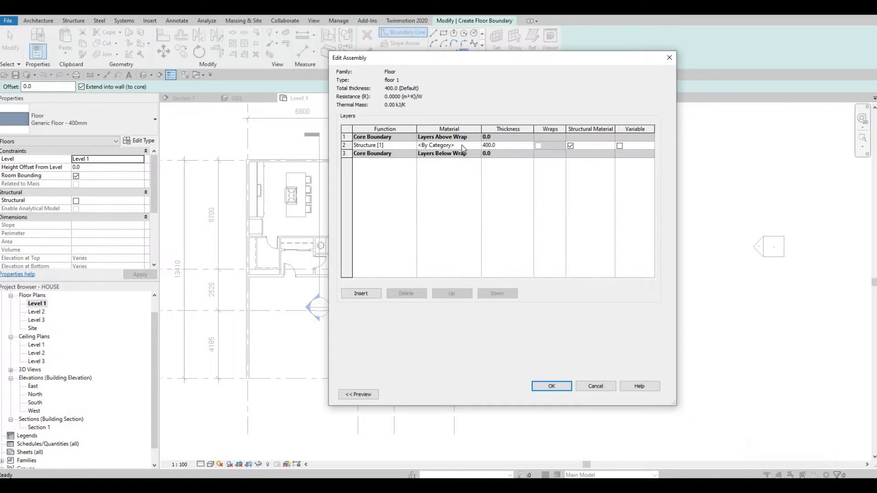
type("200")
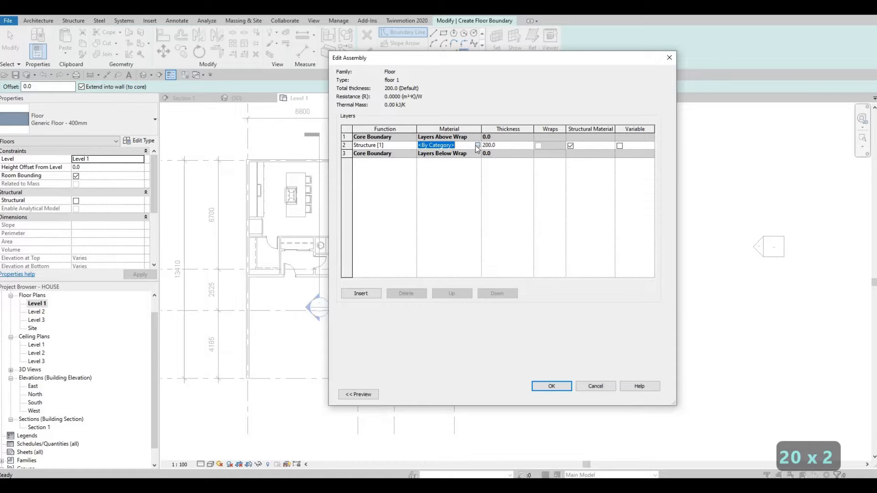
left_click(477, 146)
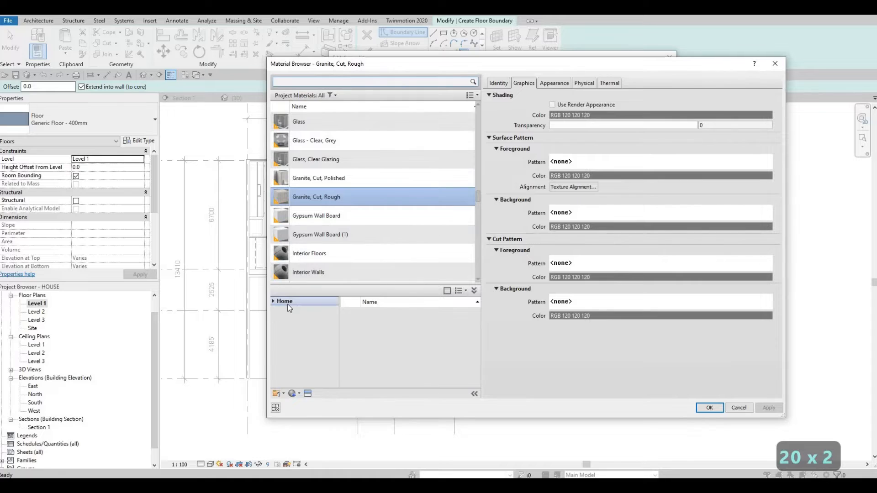
left_click(274, 301)
left_click(276, 318)
scroll(318, 347, "down", 1)
left_click(303, 336)
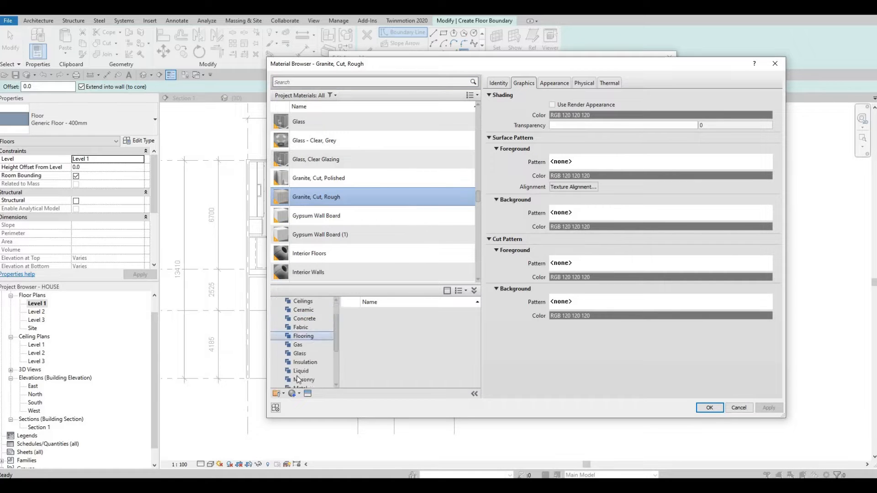
scroll(297, 379, "down", 2)
left_click(300, 380)
scroll(398, 362, "down", 2)
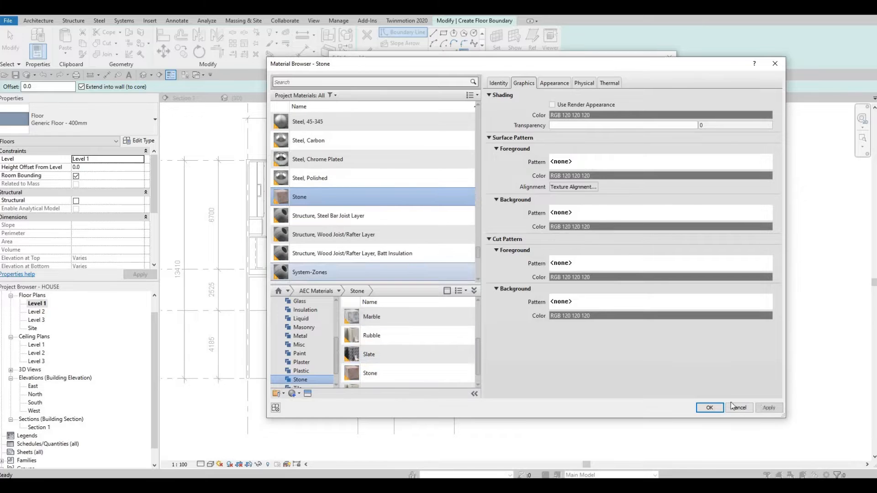
left_click(710, 408)
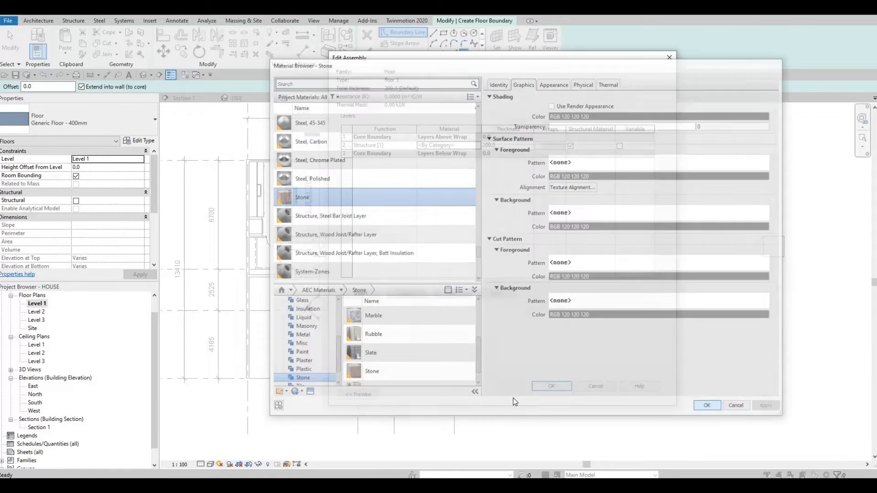
left_click(548, 388)
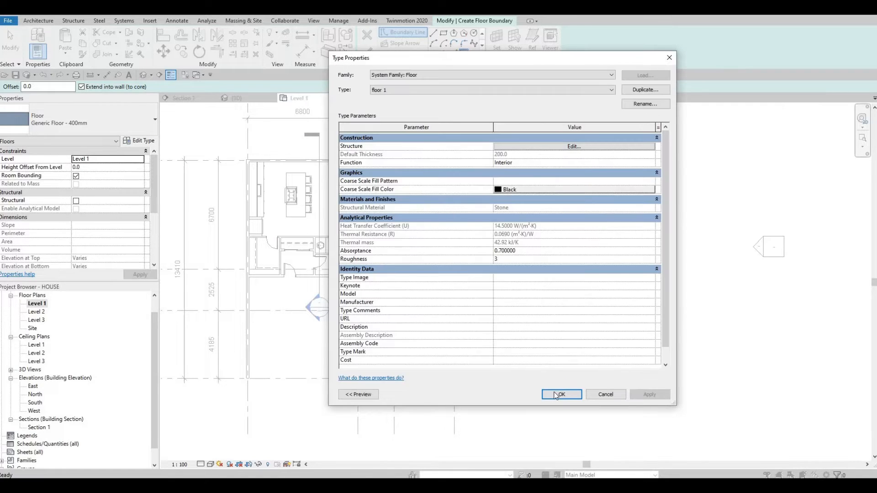
left_click(554, 393)
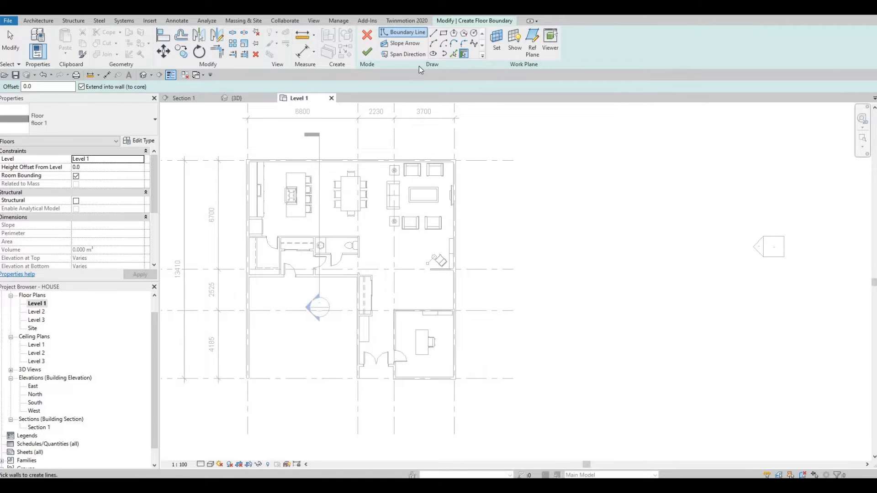
Step: Pick the outer faces of the house's west, north and east exterior walls as floor boundary lines
scroll(260, 166, "up", 3)
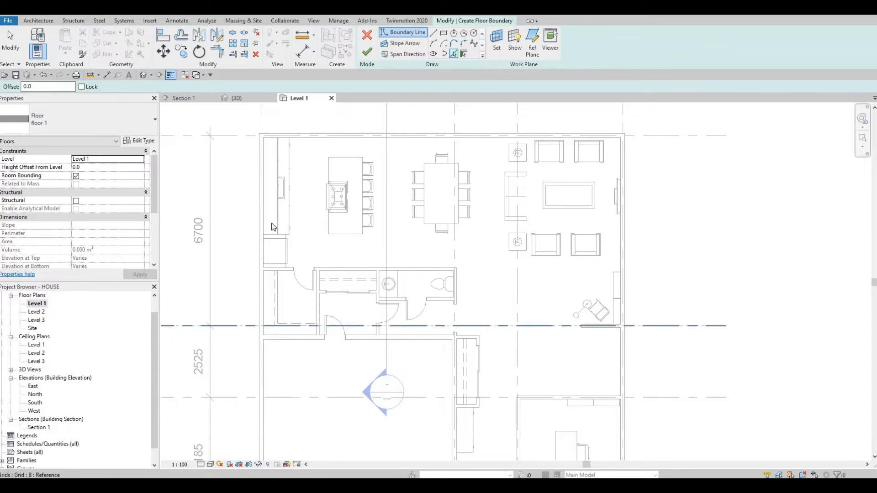
left_click(259, 167)
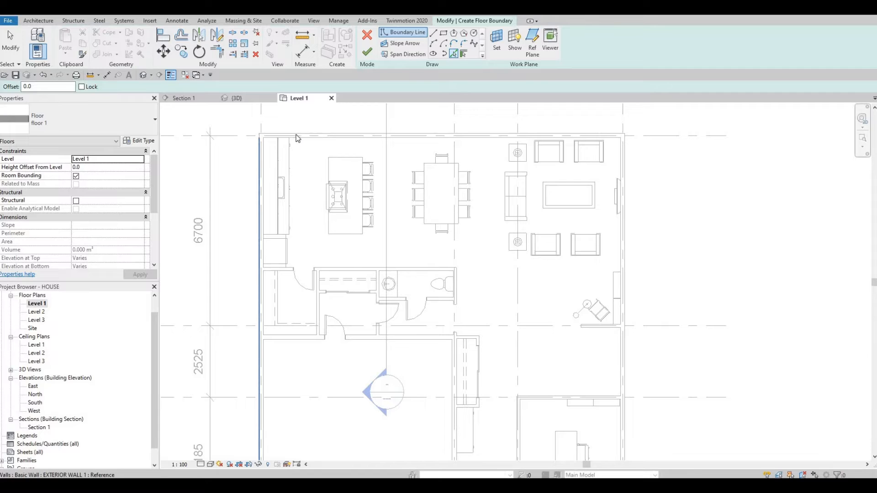
left_click(356, 137)
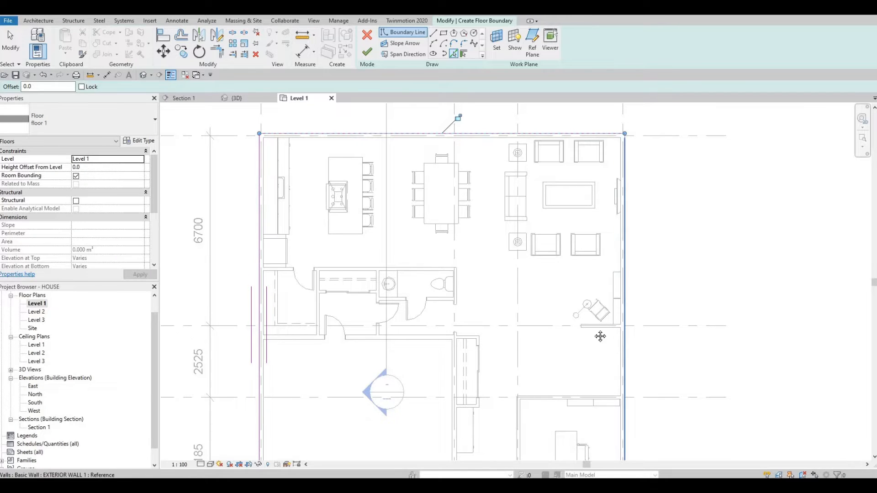
left_click(619, 335)
middle_click_drag(503, 354, 449, 191)
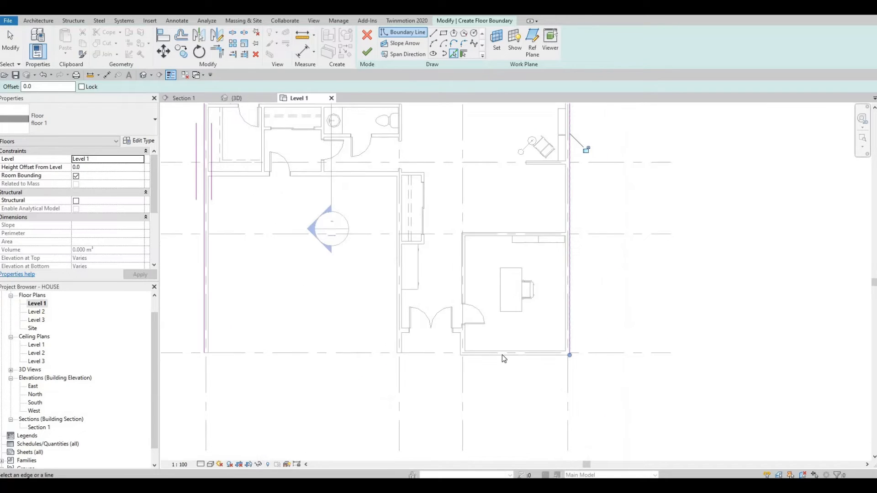
Step: Pick boundary lines along the office's outer south and west faces, the double-door entrance edge and the entry hall's west wall
left_click(460, 354)
scroll(458, 352, "up", 2)
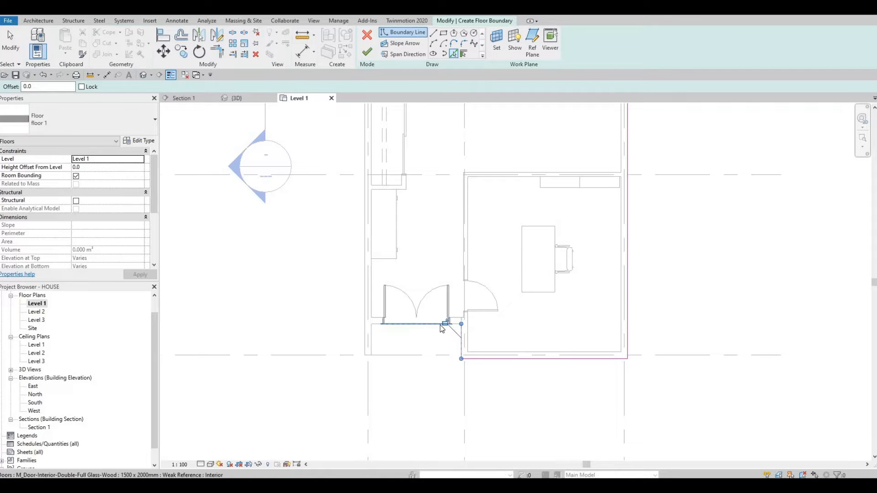
left_click(443, 326)
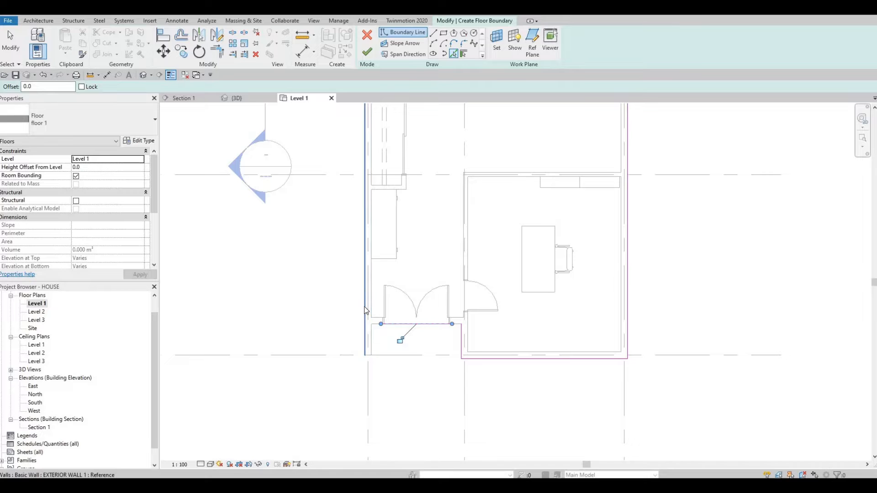
left_click(365, 256)
middle_click_drag(328, 172, 352, 234)
scroll(353, 234, "down", 3)
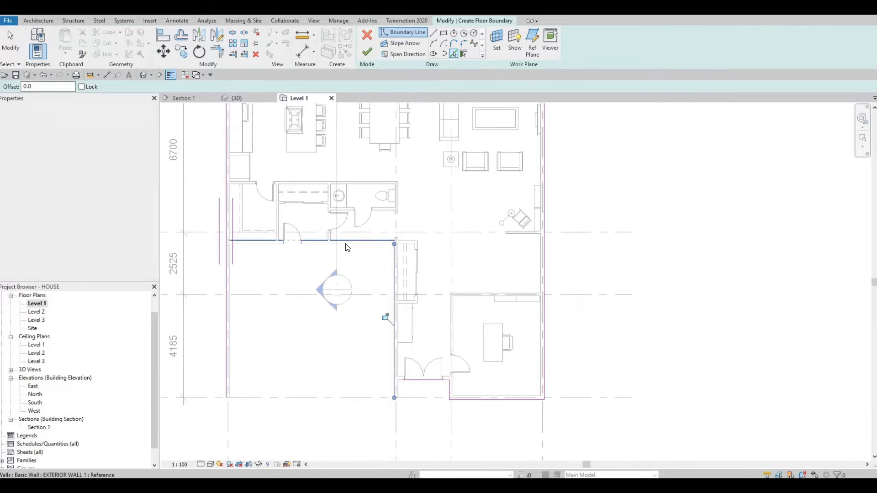
key("Escape")
key("Escape")
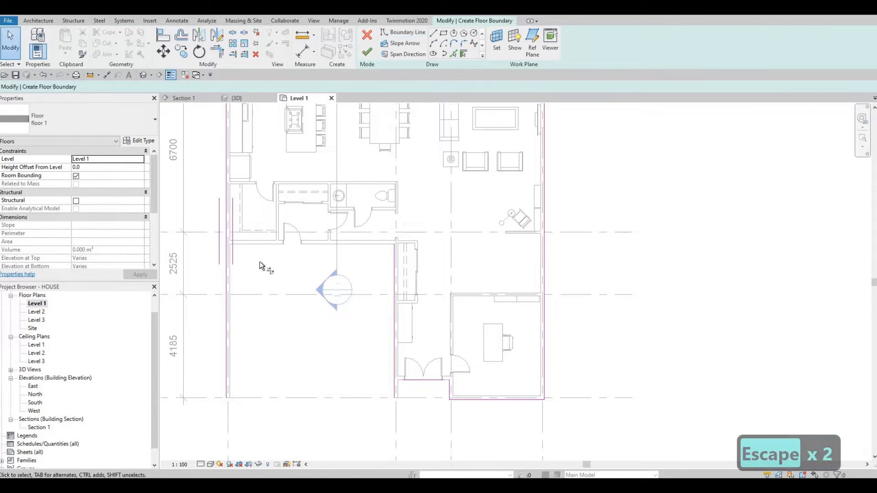
key("t")
key("r")
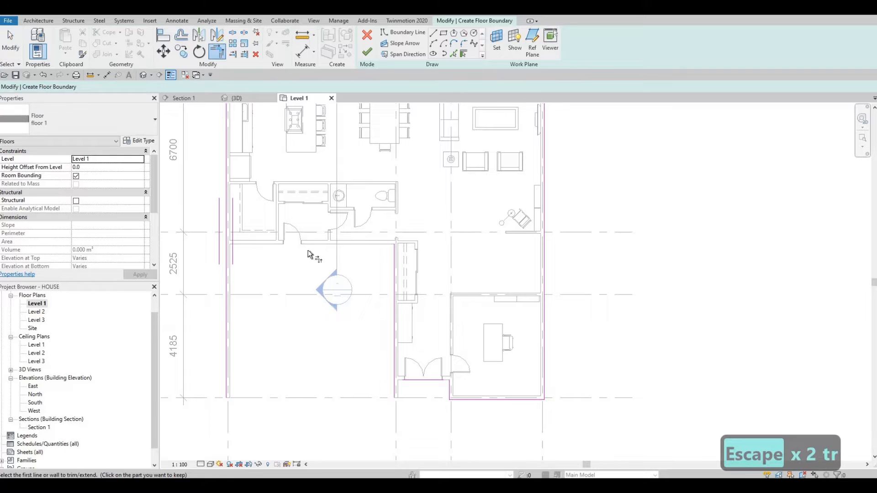
key("Escape")
key("Escape")
key("F1")
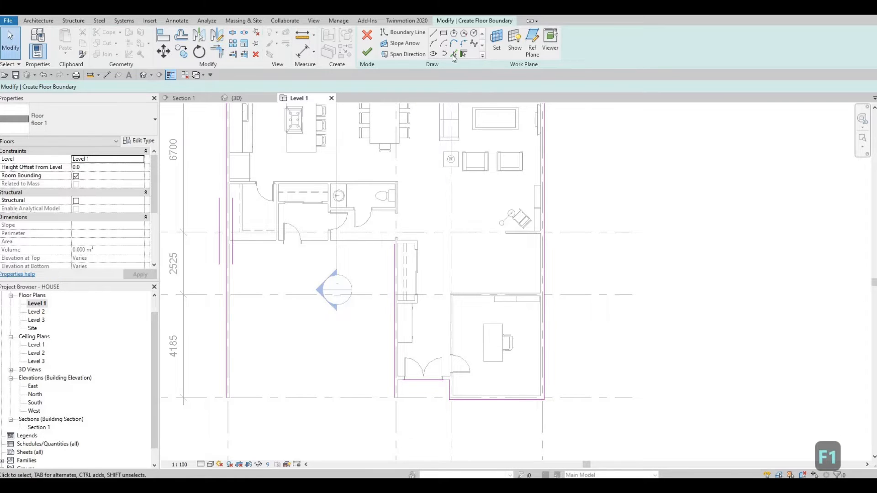
Step: Pick the south face of the wall just below grid B as the remaining floor boundary line
left_click(355, 247)
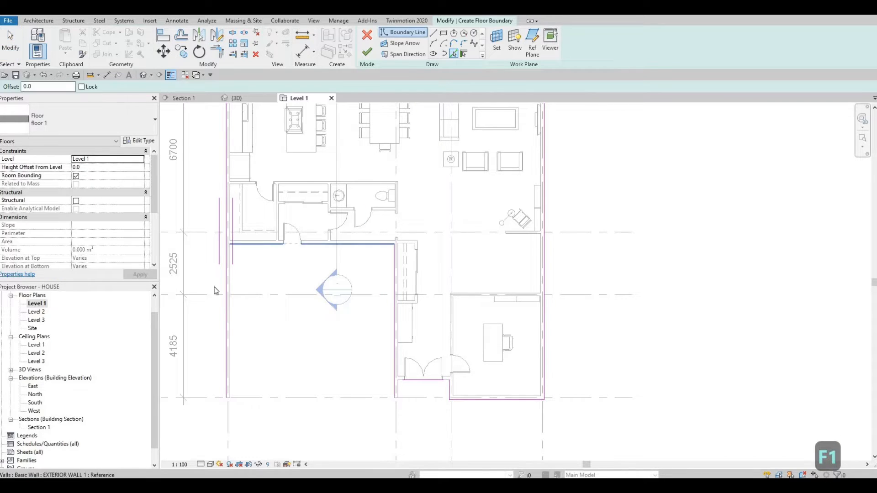
key("Escape")
key("Escape")
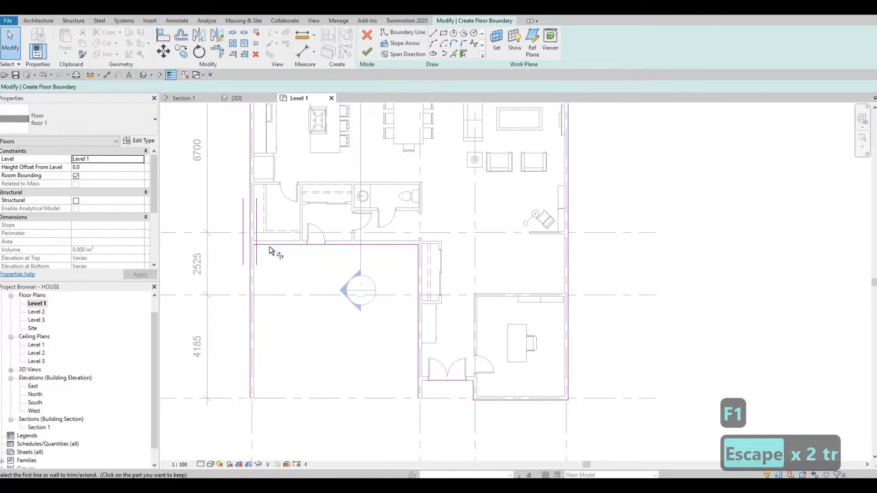
Step: Trim the boundary lines into corners at the west wall and around the entrance recess to form a closed loop
key("t")
key("r")
left_click(257, 226)
left_click(269, 245)
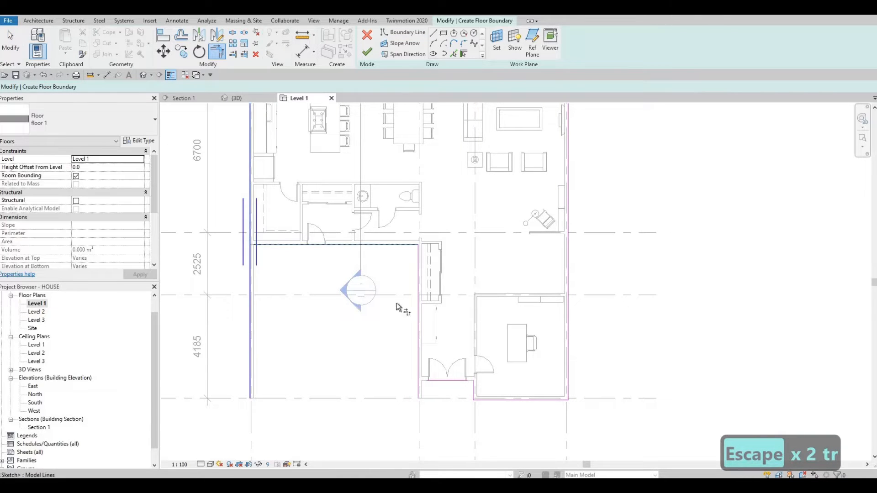
left_click(418, 359)
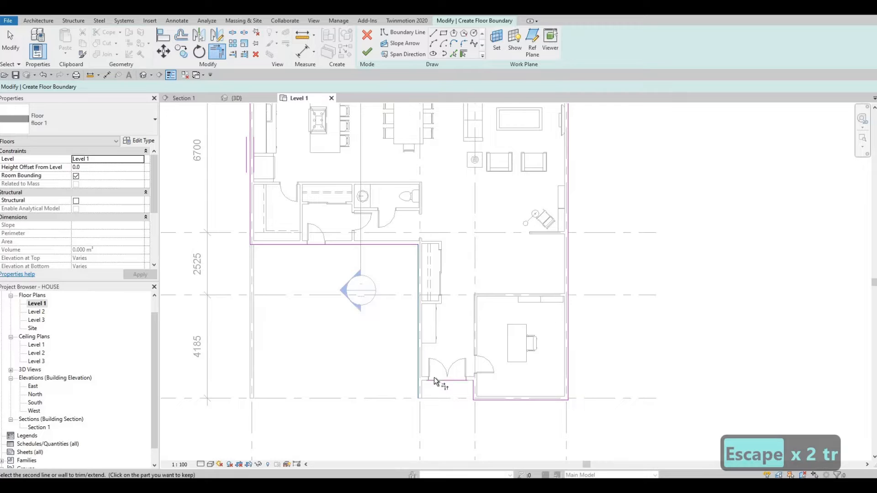
left_click(463, 381)
left_click(473, 390)
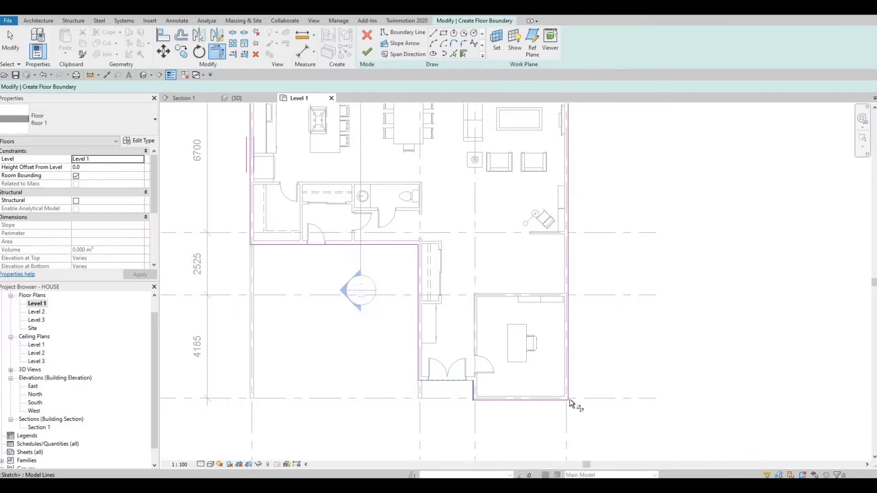
Step: Examine the whole floor boundary sketch and its corners for gaps or overlaps
middle_click_drag(288, 164, 365, 295)
scroll(364, 295, "down", 1)
scroll(367, 275, "up", 1)
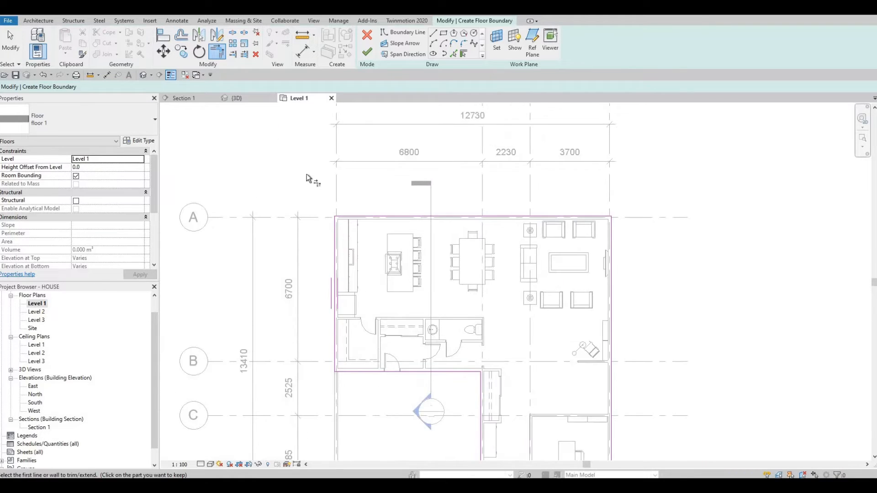
middle_click_drag(428, 347, 396, 233)
middle_click_drag(514, 393, 476, 370)
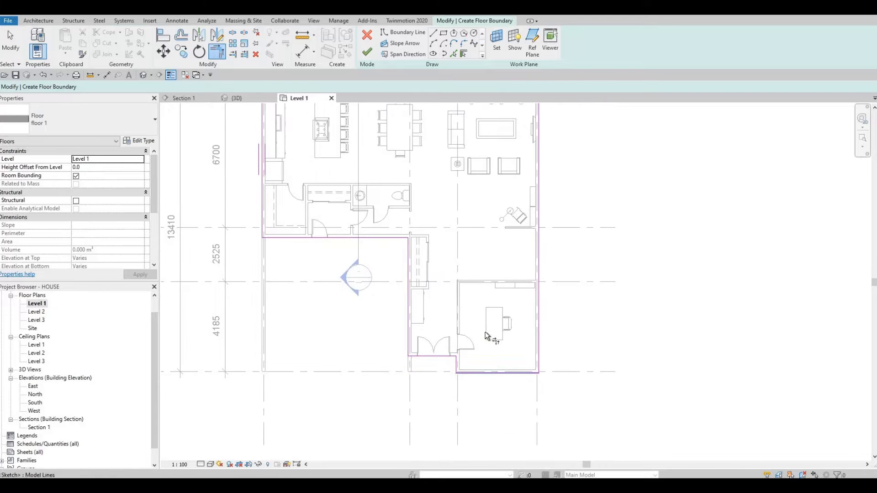
scroll(479, 370, "up", 3)
middle_click_drag(461, 315, 458, 346)
scroll(455, 337, "down", 3)
middle_click_drag(357, 165, 355, 204)
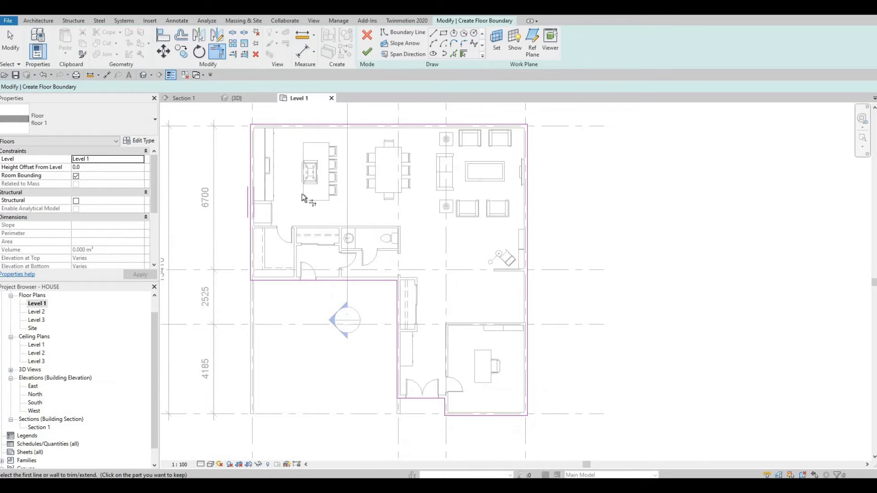
Step: Finish the boundary sketch to create the floor, fit the plan in view and clear the selection
left_click(367, 52)
key("z")
key("f")
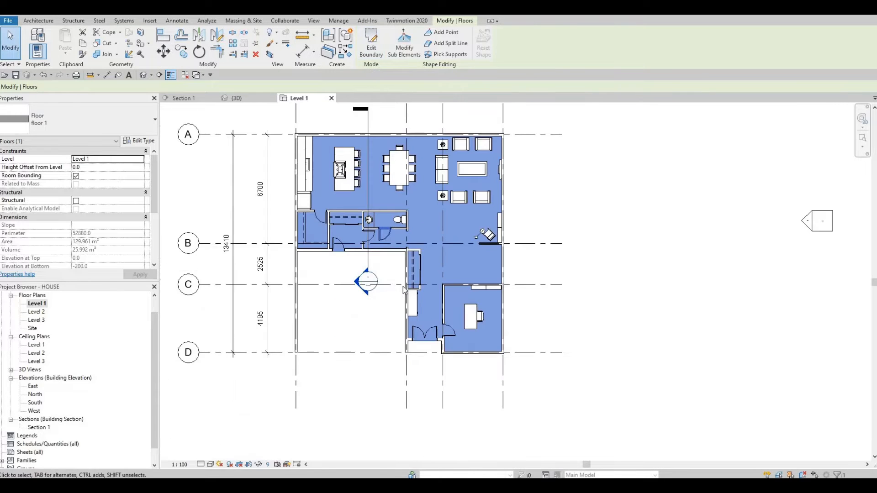
middle_click_drag(368, 294, 364, 278)
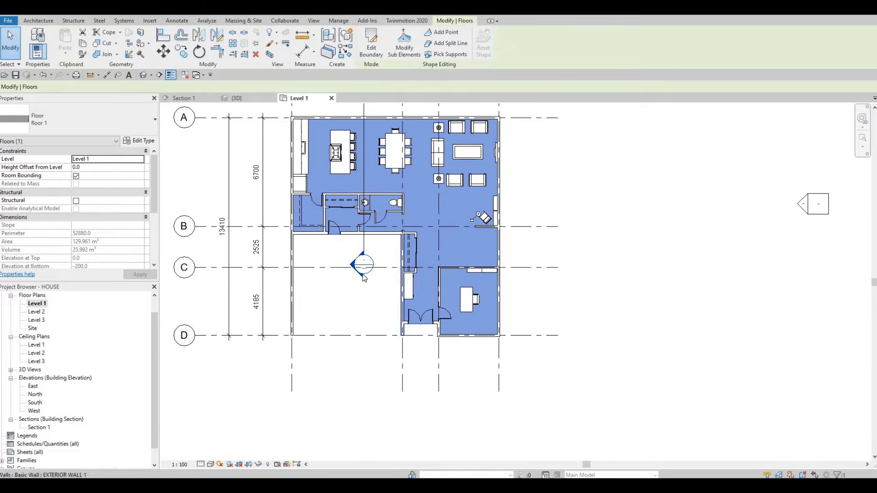
middle_click_drag(357, 332, 344, 349)
scroll(336, 304, "down", 1)
scroll(327, 329, "up", 1)
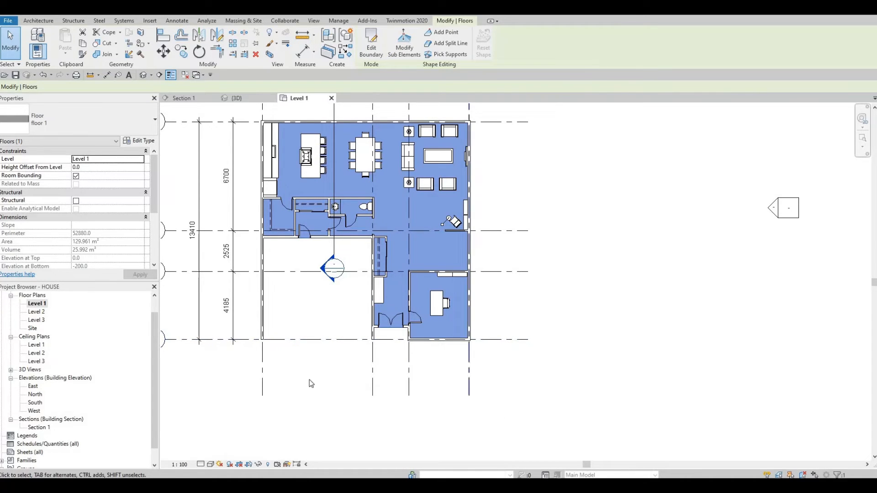
key("Escape")
middle_click_drag(419, 274, 401, 334)
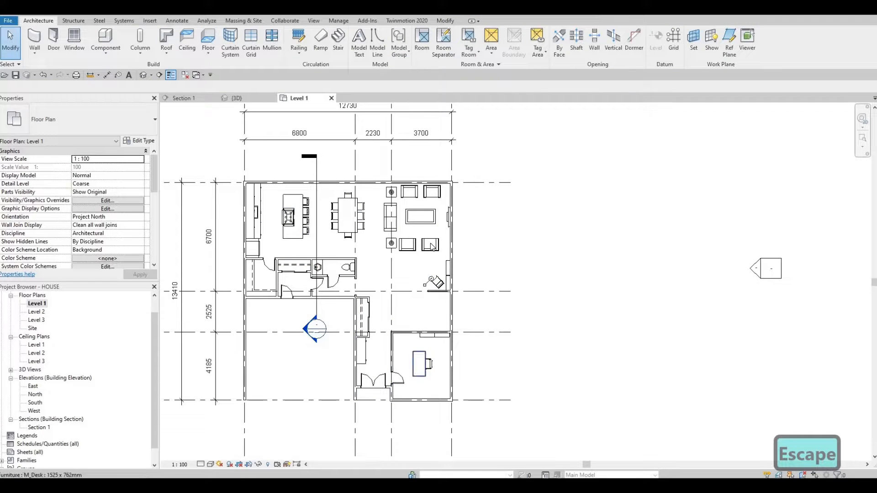
Step: Nudge the kitchen refrigerator east, away from the exterior wall, until its front projects past the counter front
scroll(396, 301, "up", 4)
scroll(451, 292, "down", 3)
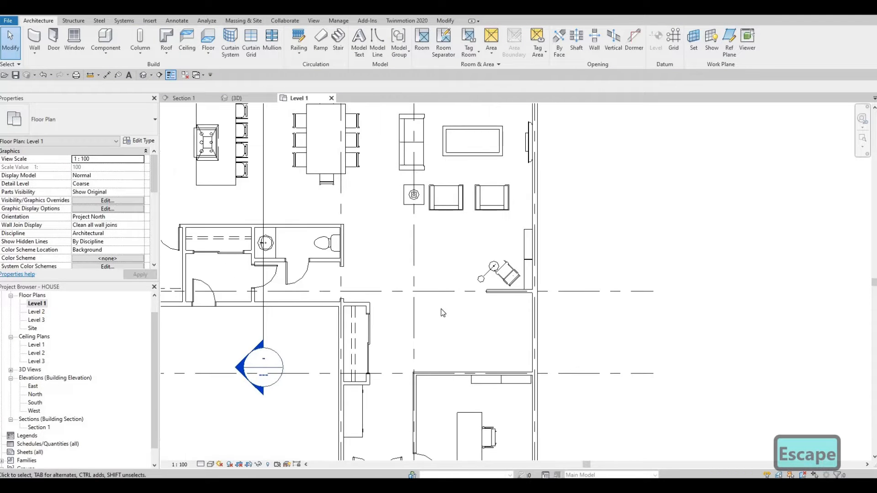
scroll(462, 322, "up", 3)
middle_click_drag(453, 319, 454, 330)
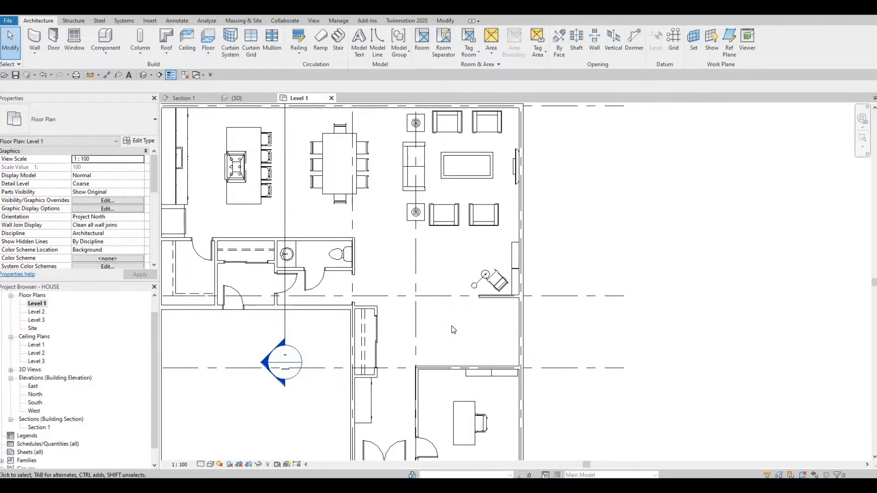
scroll(418, 264, "down", 3)
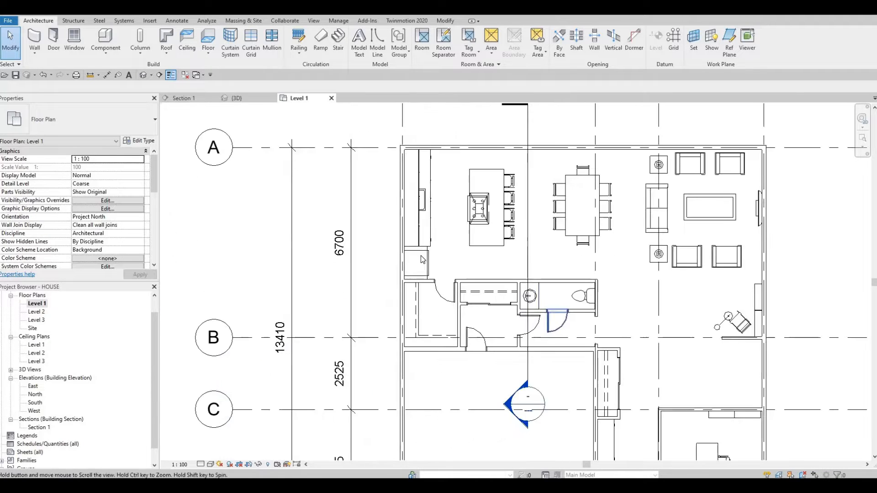
scroll(441, 271, "up", 4)
scroll(427, 260, "up", 2)
key("Escape")
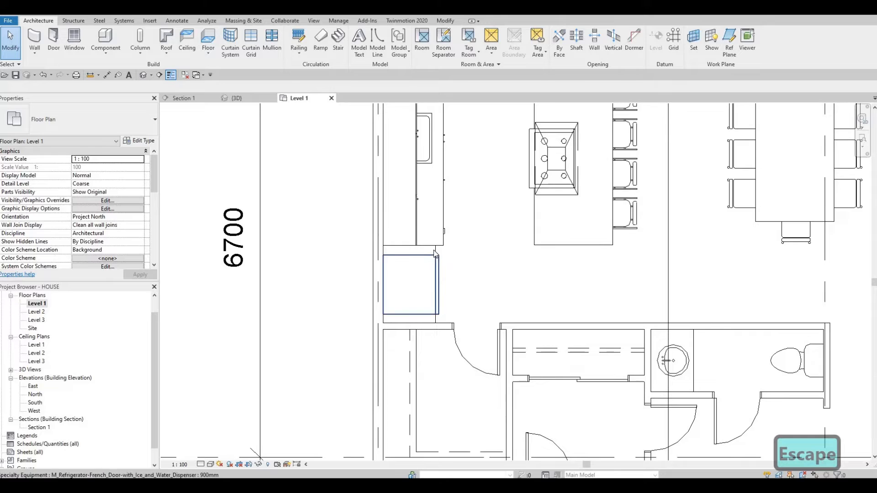
left_click(439, 266)
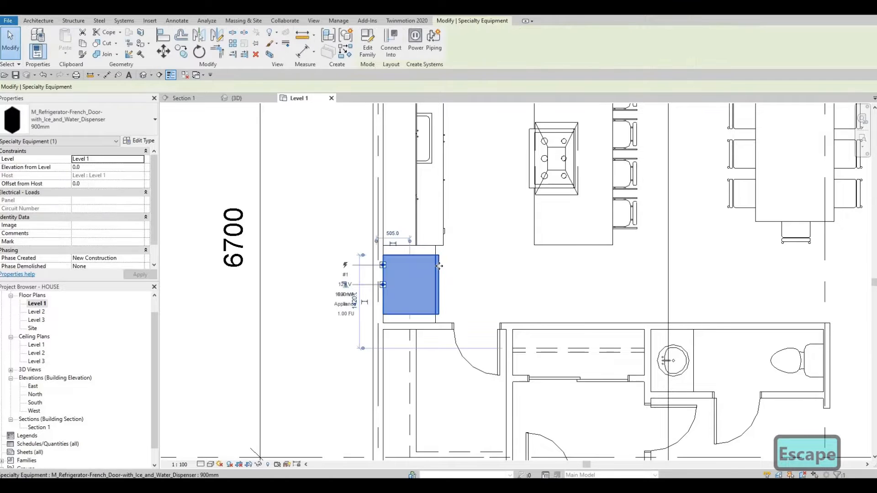
key("Right")
key("Right")
key("Right")
key("Right")
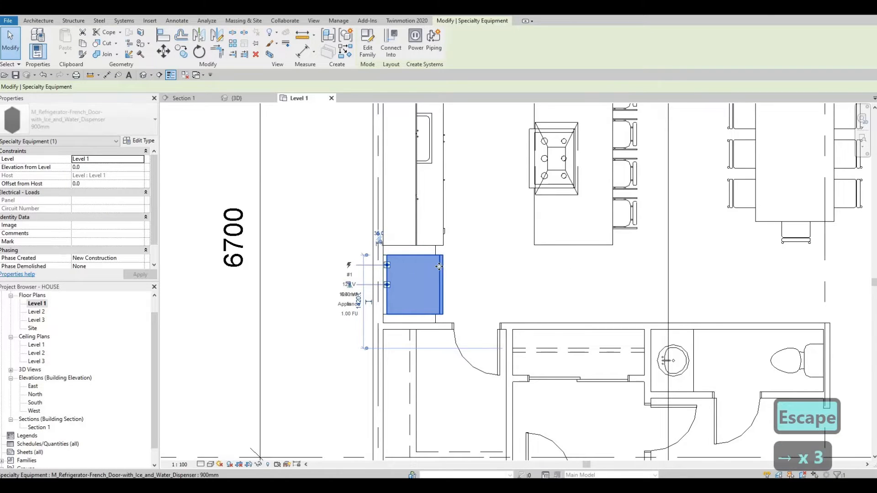
key("Right")
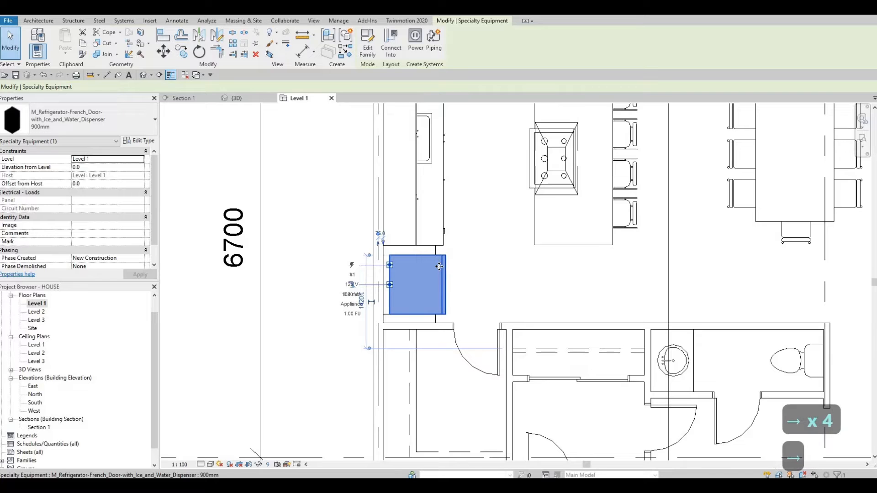
key("Escape")
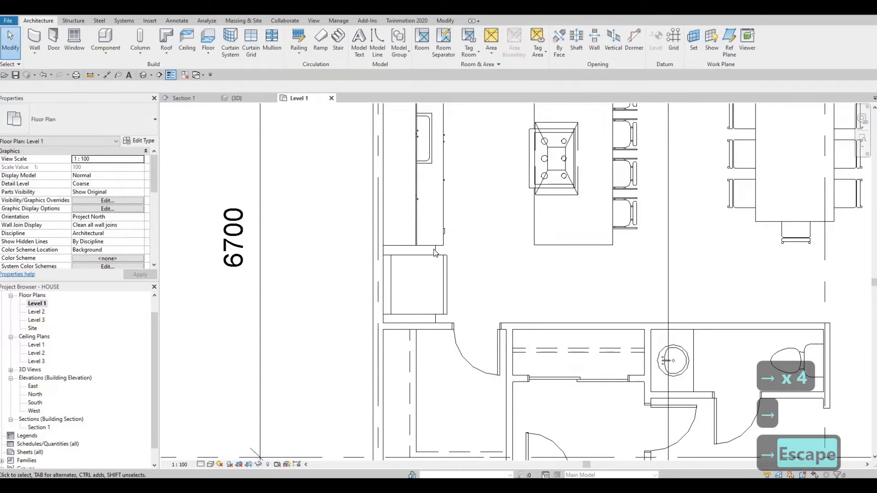
Step: Stretch the refrigerator surround's east face out to line up with the front of the kitchen counter
left_click(442, 285)
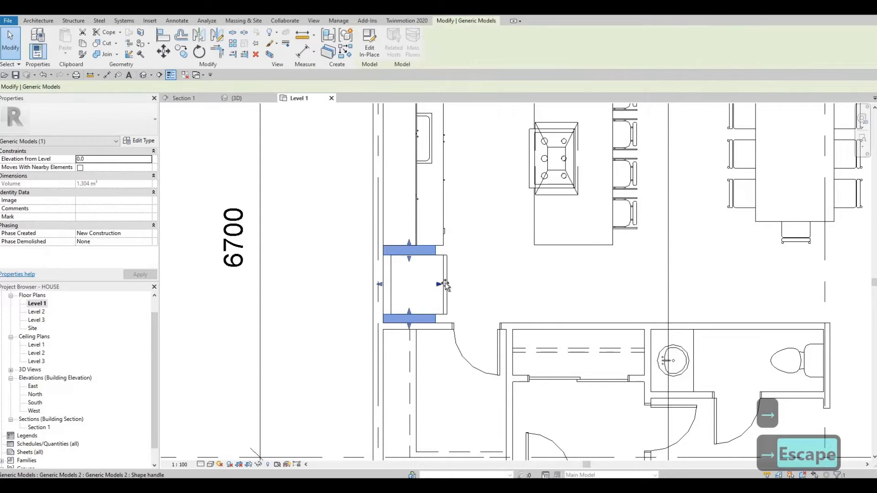
left_click_drag(440, 286, 441, 288)
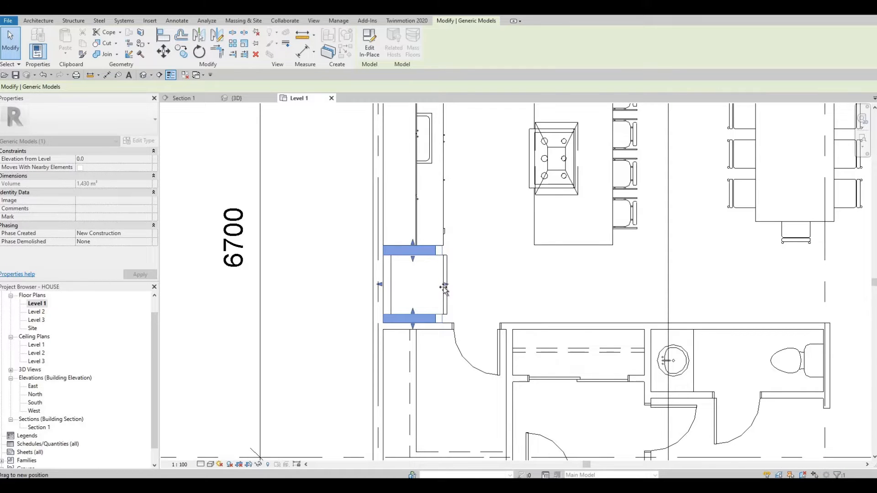
scroll(466, 304, "up", 5)
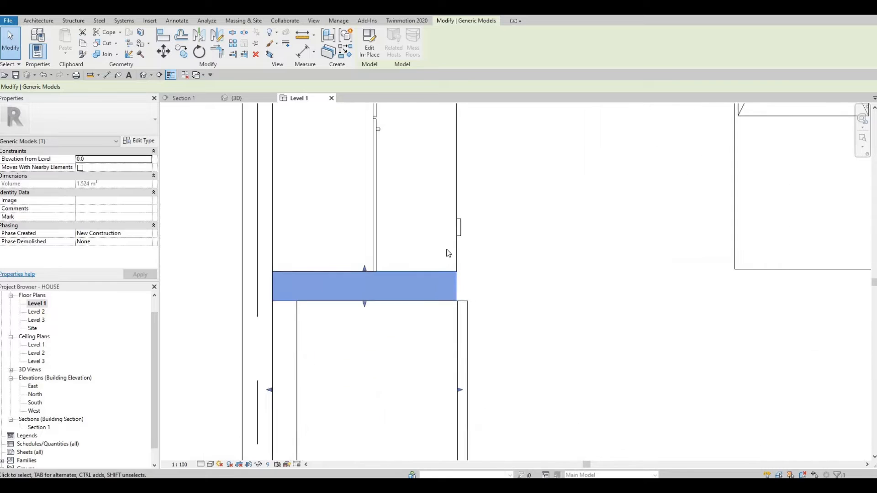
scroll(452, 302, "down", 2)
key("Escape")
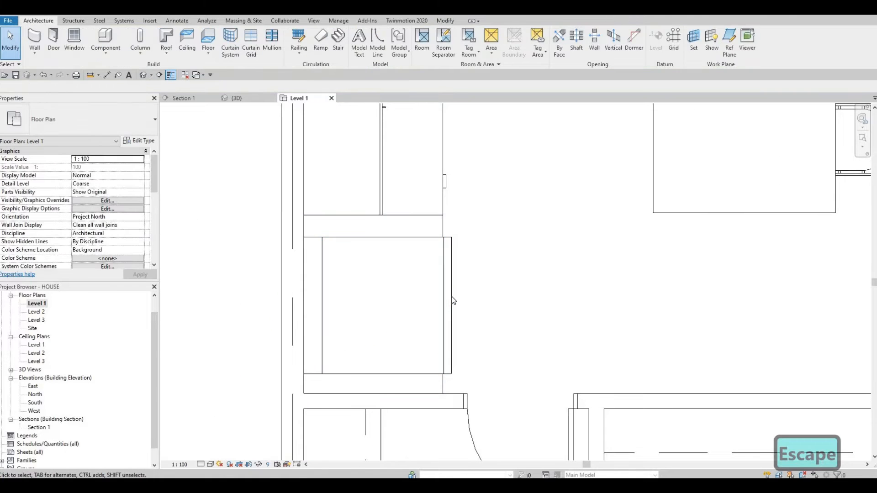
Step: Nudge the refrigerator two more increments east and clear the selection
left_click(453, 300)
key("Right")
key("Right")
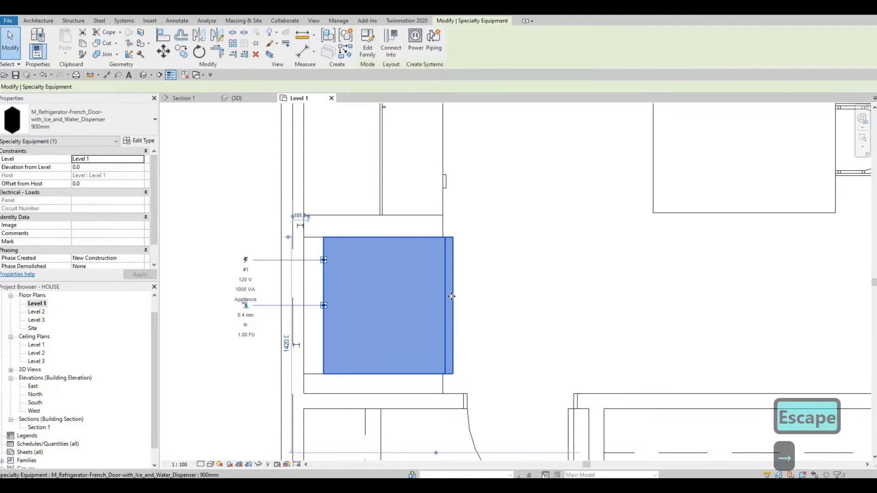
key("Escape")
key("Escape")
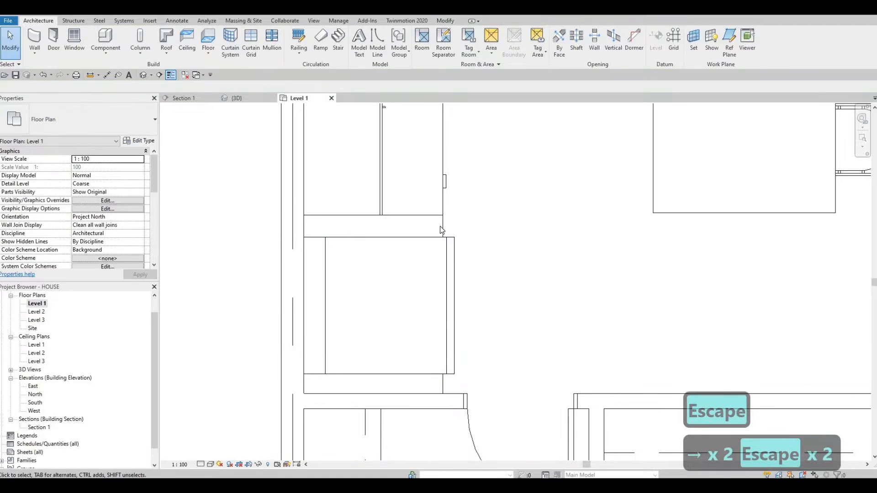
Step: Stretch the refrigerator surround's east face slightly further to meet the back of the refrigerator doors
left_click(446, 231)
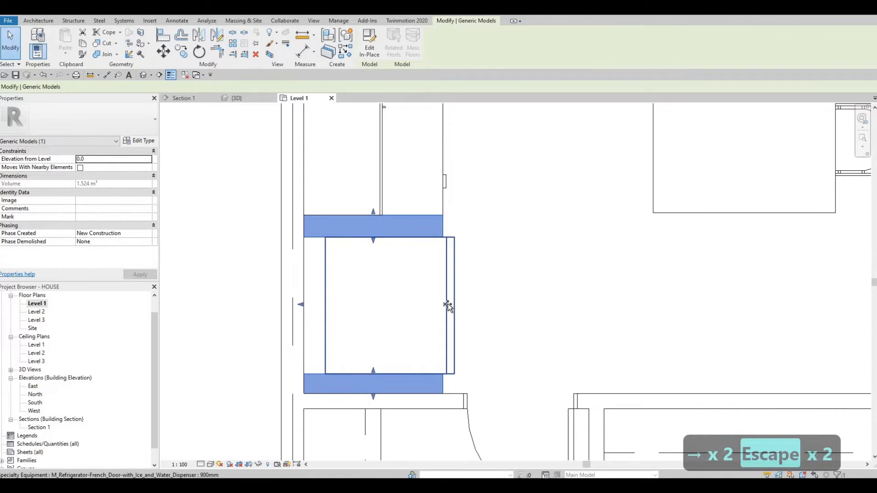
left_click_drag(448, 305, 450, 302)
key("Escape")
key("Escape")
scroll(457, 284, "down", 2)
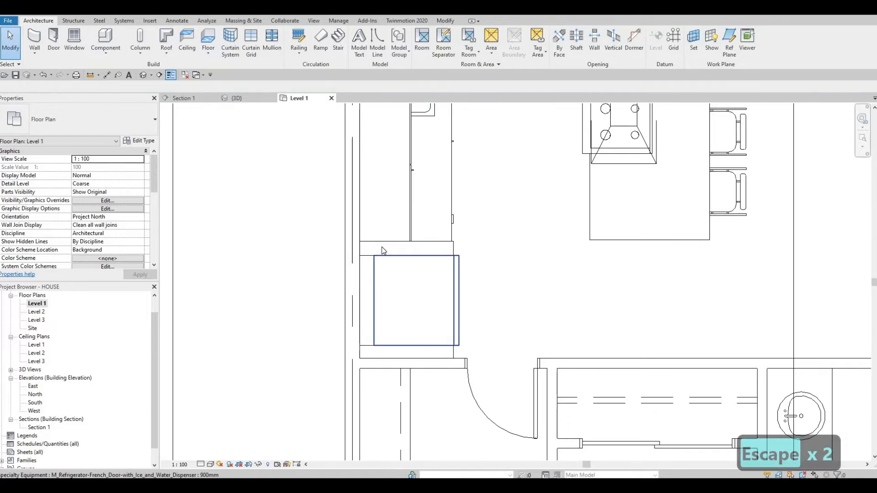
Step: Examine the open area between the living room and the office as the location for the stair
scroll(382, 247, "down", 1)
middle_click_drag(514, 333, 387, 309)
scroll(468, 298, "down", 1)
middle_click_drag(504, 295, 453, 297)
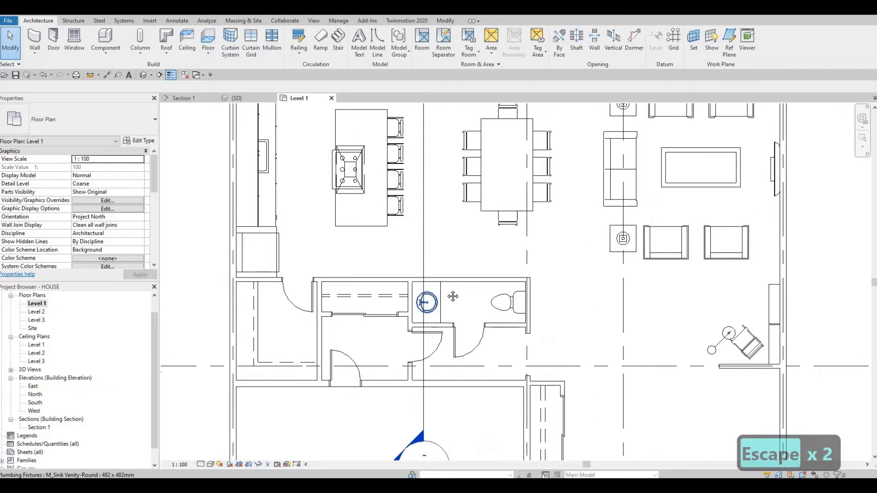
scroll(585, 294, "down", 1)
middle_click_drag(585, 294, 496, 272)
scroll(499, 359, "down", 2)
middle_click_drag(499, 358, 490, 257)
middle_click_drag(596, 250, 501, 210)
scroll(489, 256, "up", 3)
key("Escape")
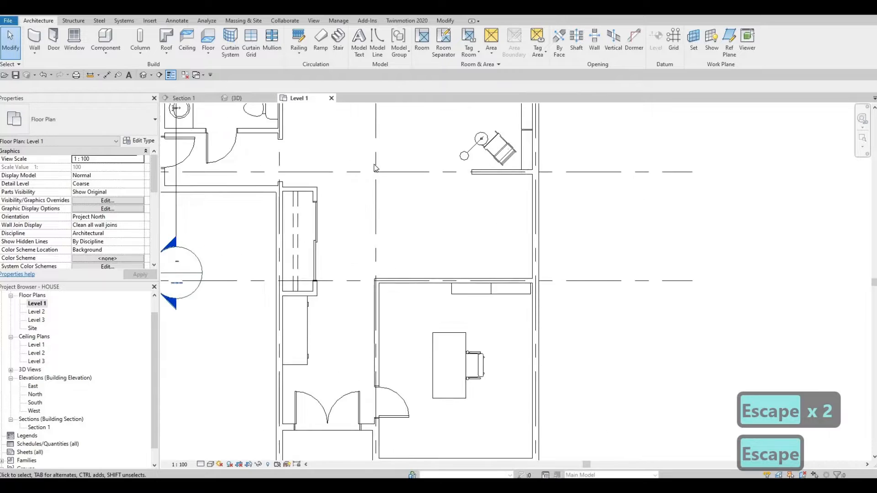
scroll(503, 199, "up", 2)
scroll(489, 215, "down", 1)
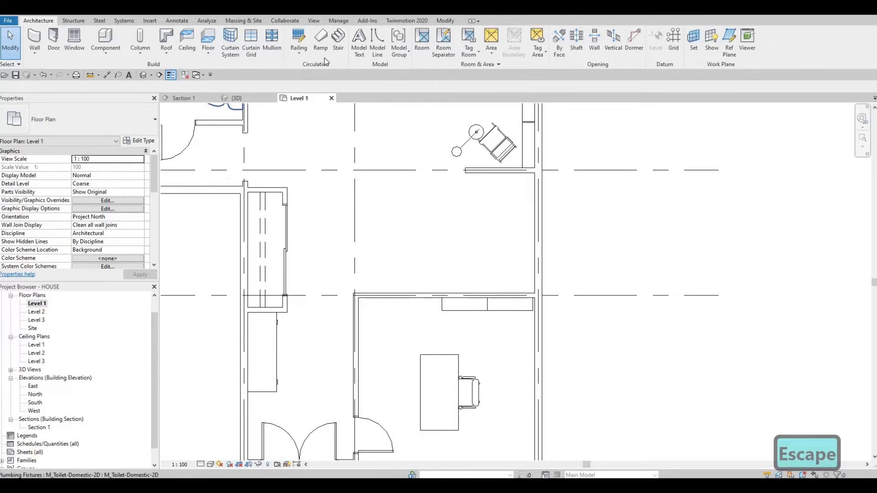
Step: Start an Assembled Stair from Level 1 to Level 2 and set the desired number of risers to 16
left_click(338, 45)
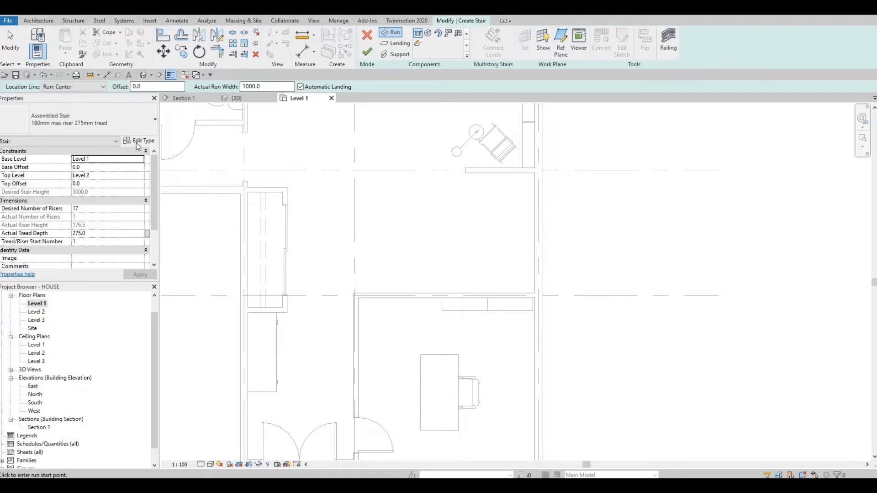
left_click(92, 210)
double_click(85, 209)
type("16")
key("Return")
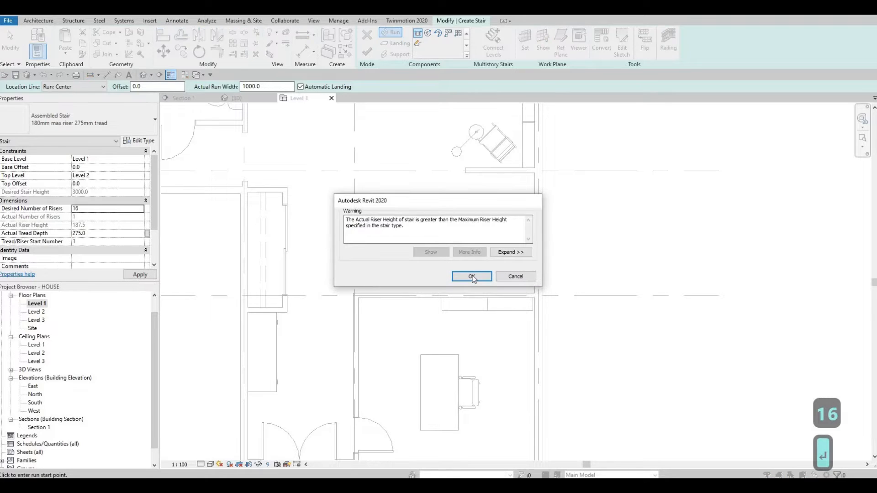
left_click(472, 277)
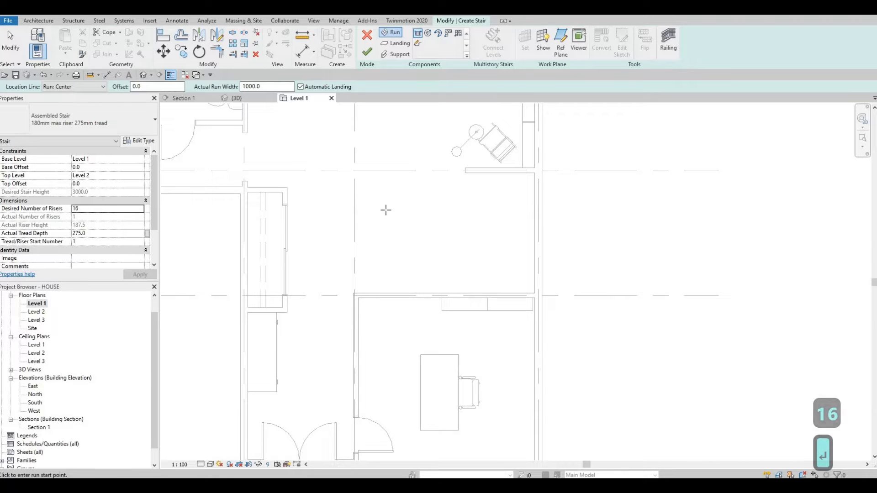
Step: Draw an eastward 8-riser run about 1925 mm long from the grid line north of the office, and an equal return run south of it
left_click(354, 204)
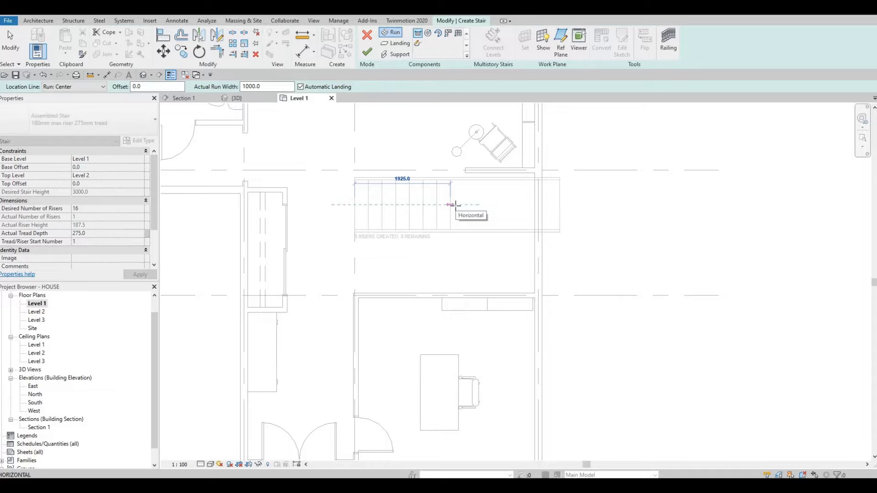
left_click(460, 230)
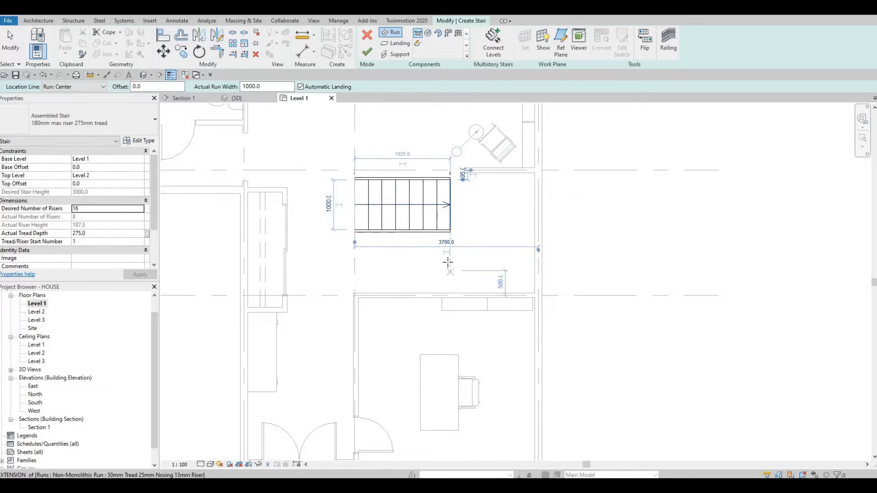
left_click(445, 263)
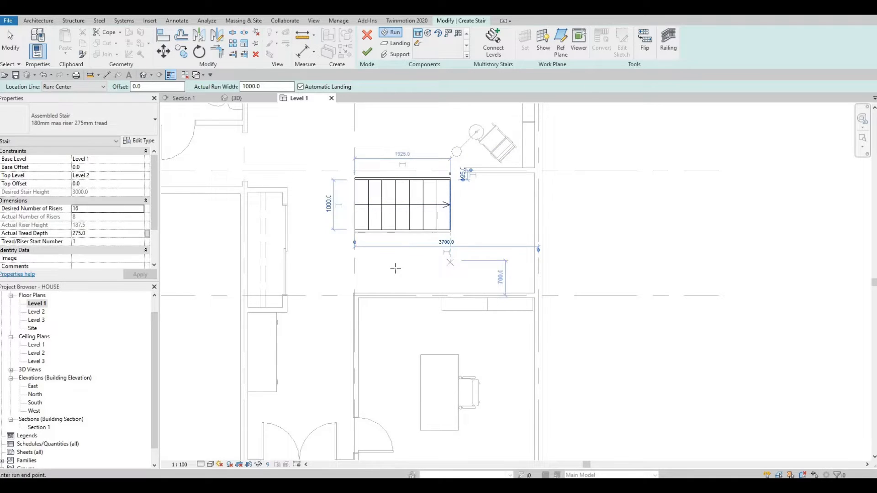
left_click(351, 261)
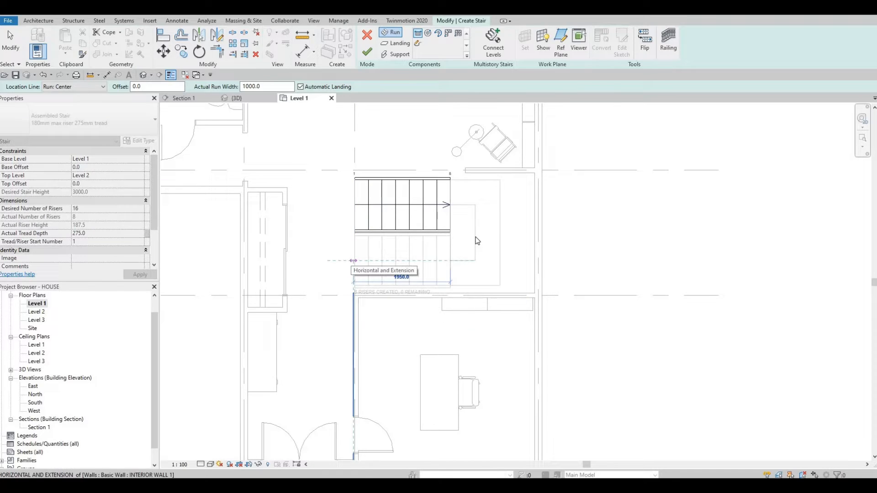
Step: Set the depth of the landing between the two stair runs to 1200 mm and finish the stair
left_click(501, 212)
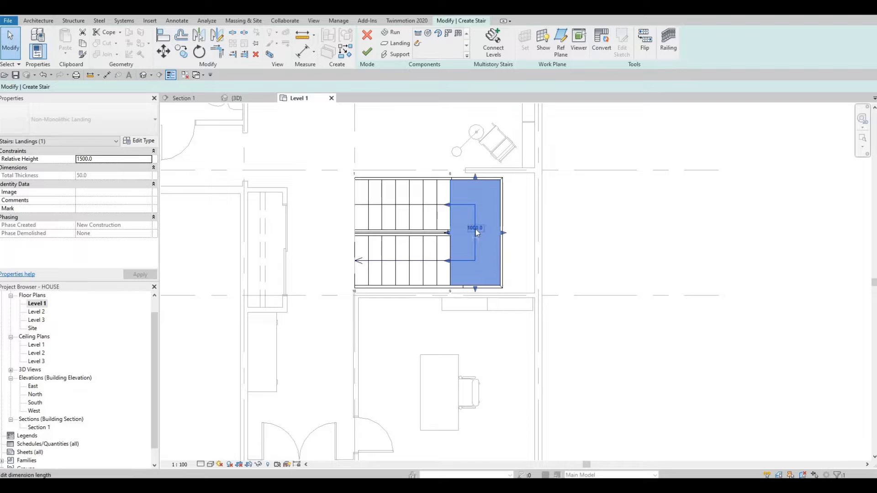
type("1200")
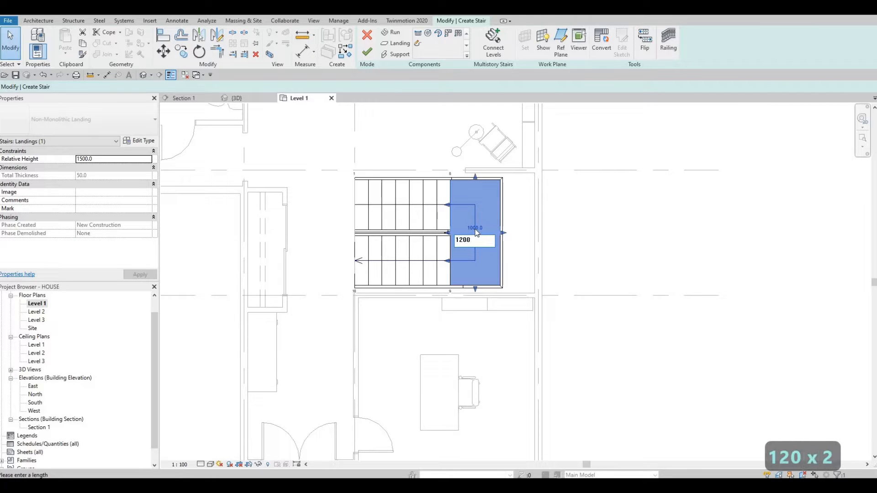
key("Return")
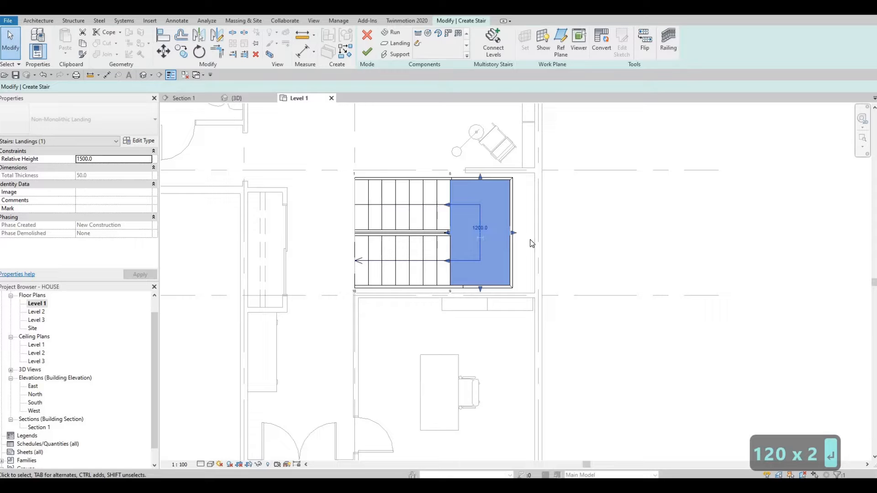
key("Escape")
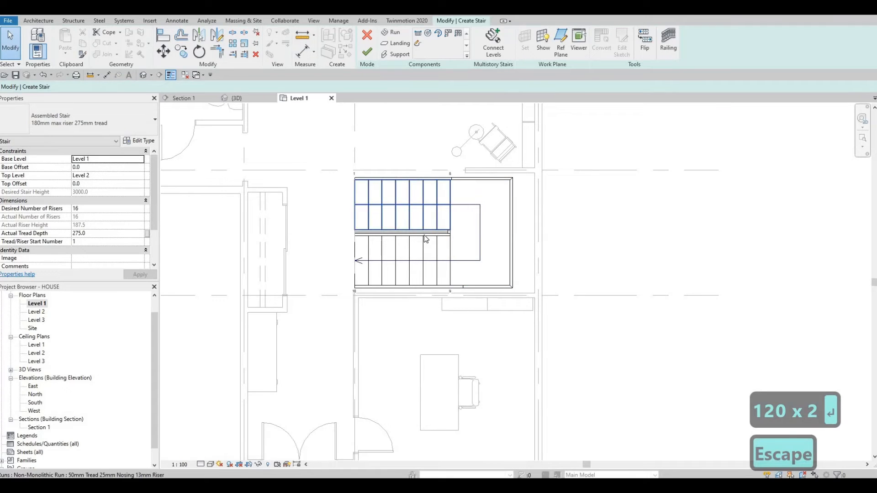
key("Escape")
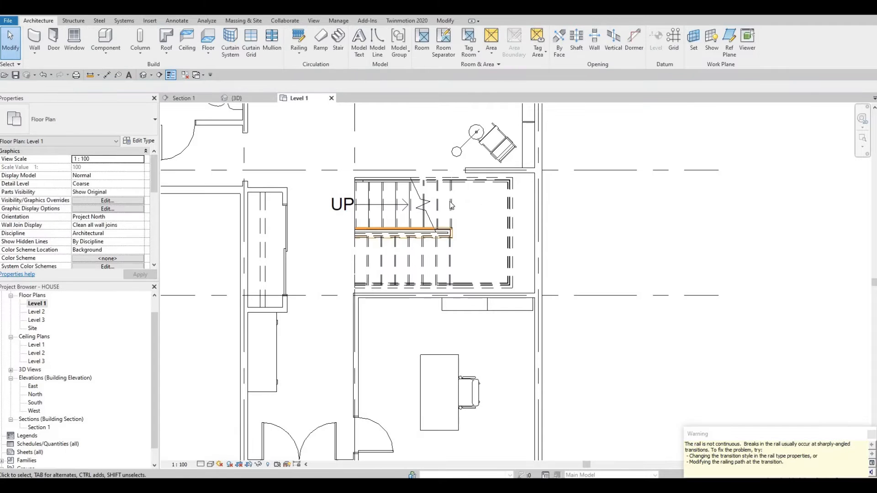
Step: Nudge the finished stair east until its landing meets the inner face of the exterior wall, and clear the selection
left_click(450, 201)
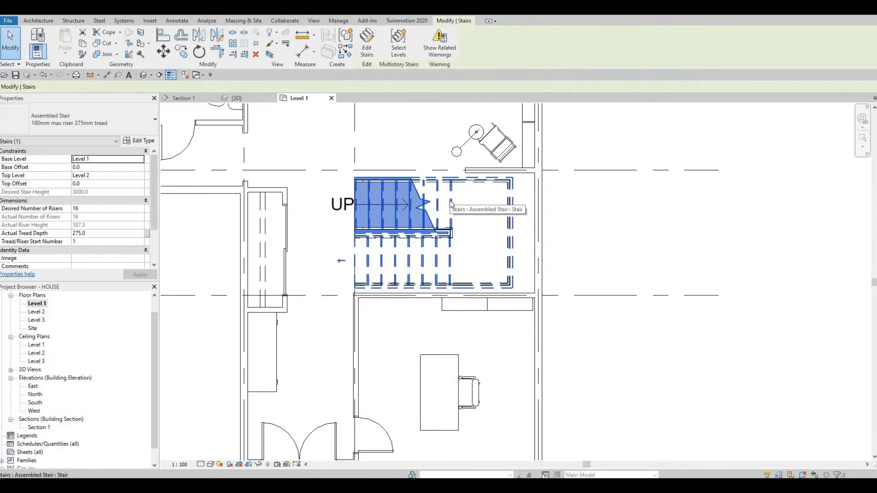
key("Right")
key("Right")
key("Right")
key("Right")
key("Right")
key("Right")
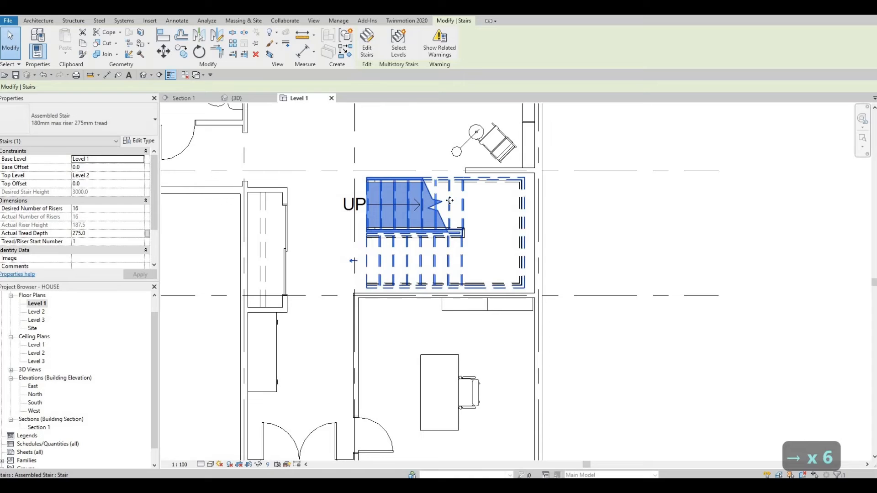
key("Right")
key("Right")
key("Right")
key("Right")
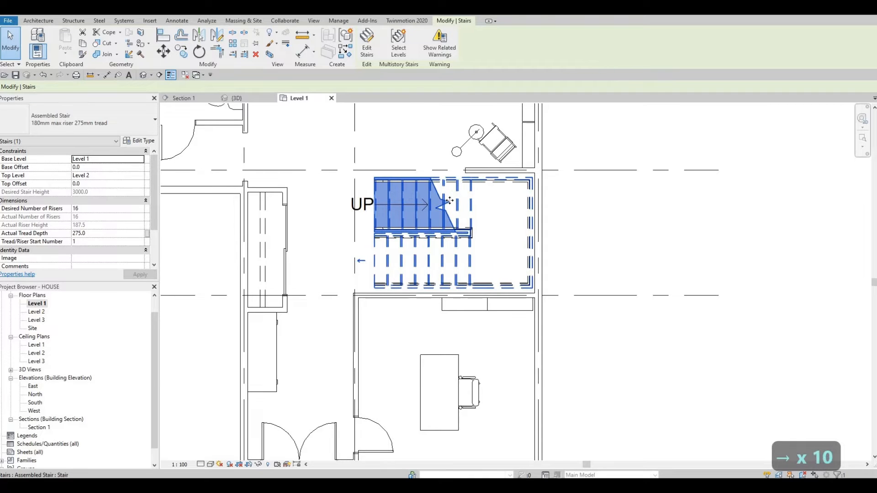
key("Right")
key("Escape")
key("Escape")
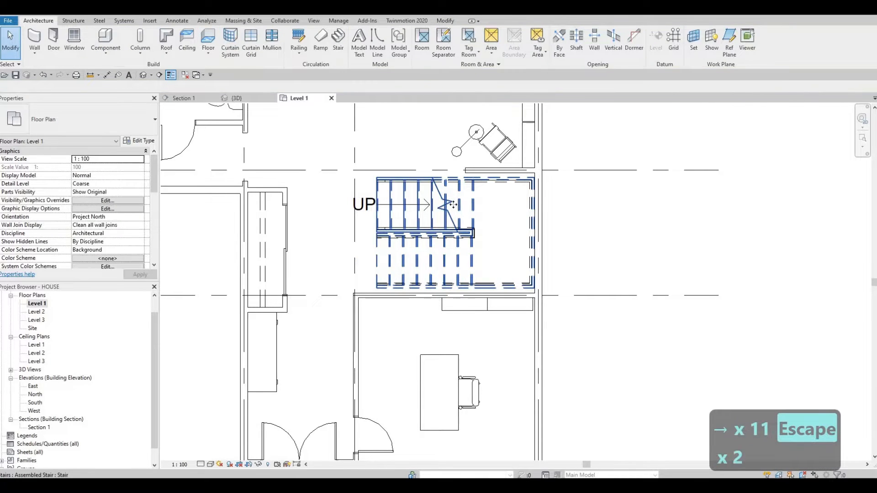
Step: Open the stair for editing and adjust the south run's outer edge so it sits just short of the office wall
left_click(452, 205)
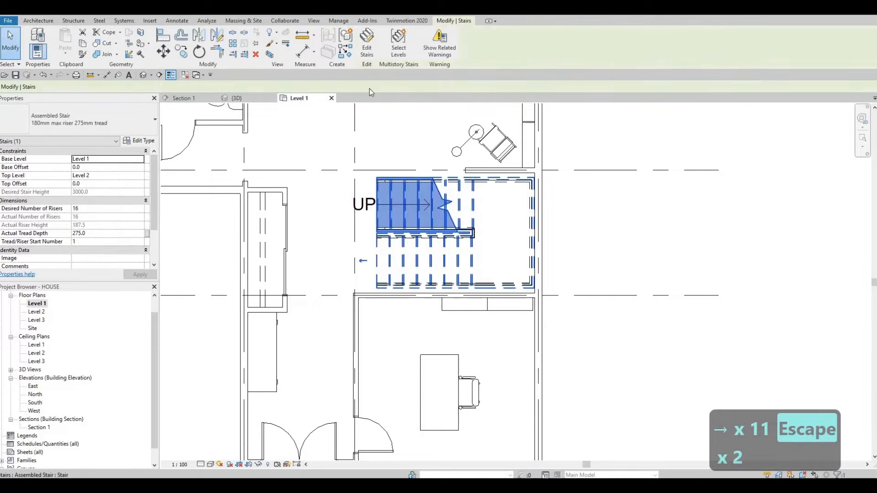
double_click(477, 207)
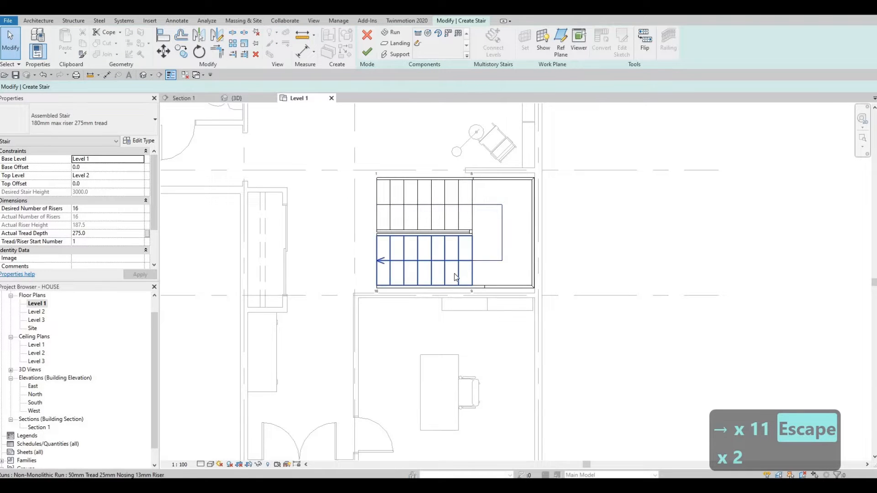
left_click(420, 272)
scroll(409, 299, "up", 2)
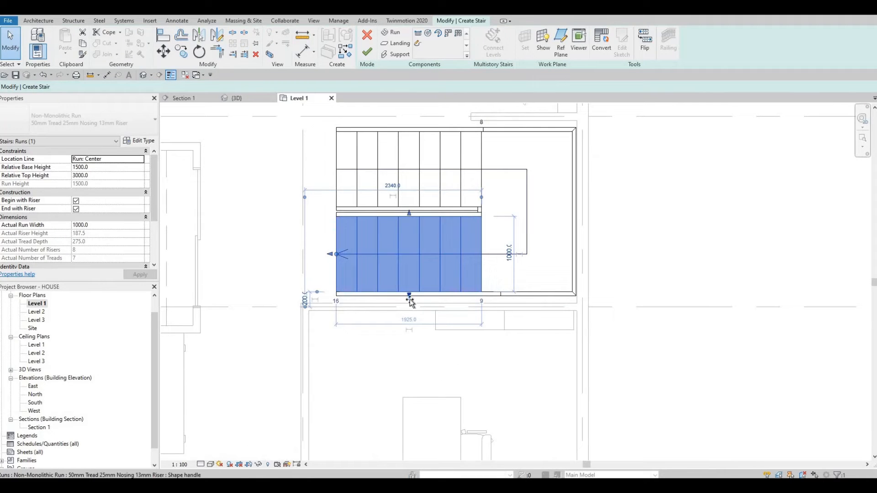
left_click_drag(410, 300, 410, 302)
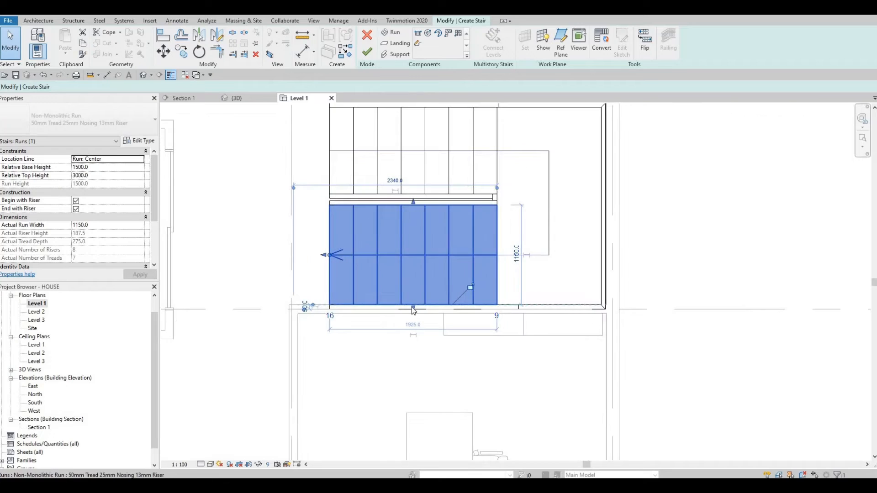
left_click_drag(409, 306, 411, 297)
scroll(412, 298, "up", 2)
key("Escape")
scroll(447, 297, "up", 2)
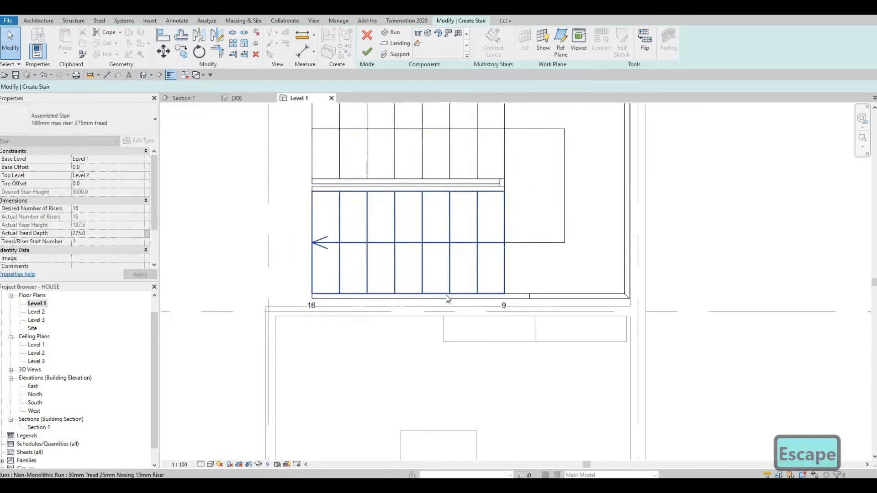
Step: Align the south run's outer stringer with the north face of the office wall
key("a")
key("l")
key("Escape")
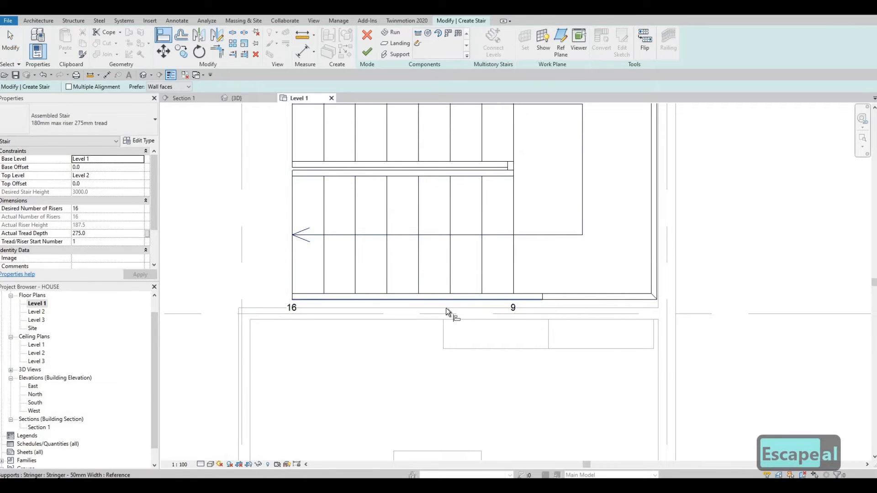
key("Escape")
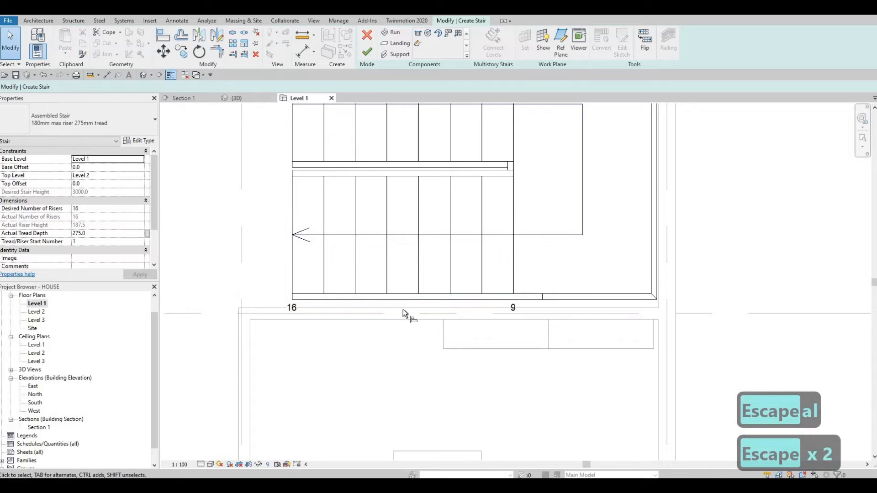
key("a")
key("l")
left_click(424, 302)
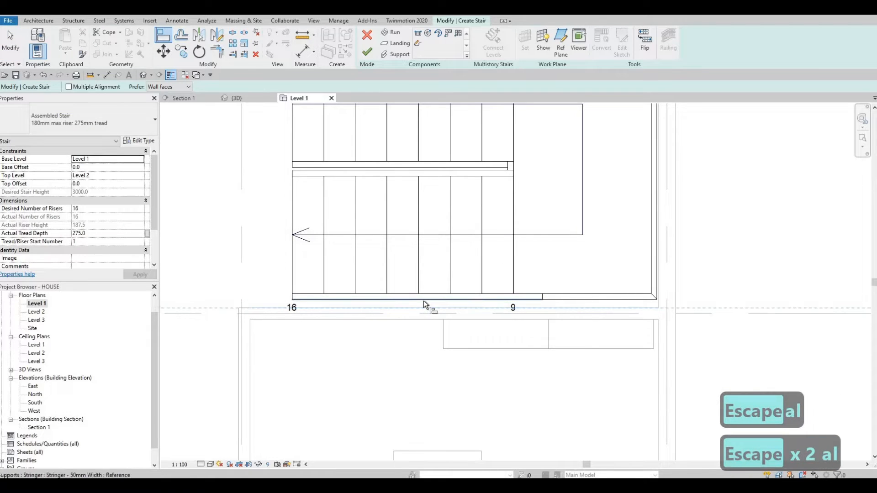
left_click(424, 301)
scroll(506, 169, "down", 1)
middle_click_drag(525, 156, 525, 161)
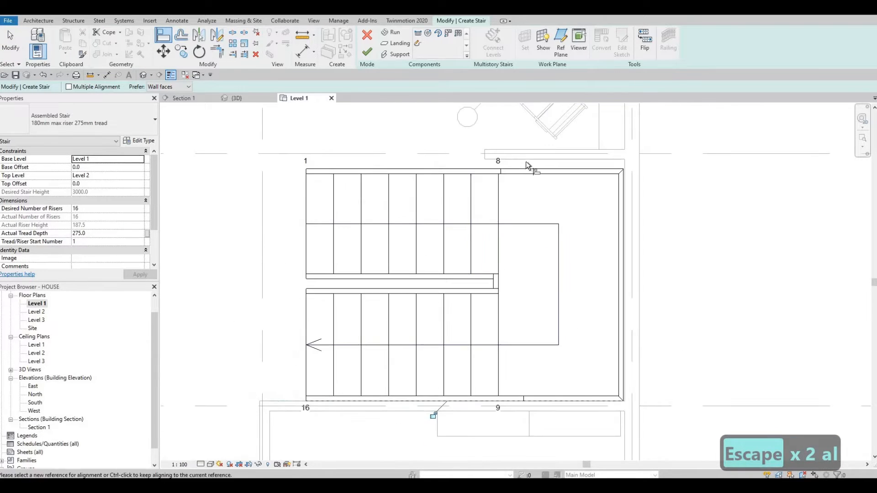
Step: Align the north run's outer stringer with the south face of the short wall north of the stair
left_click(525, 160)
left_click(524, 169)
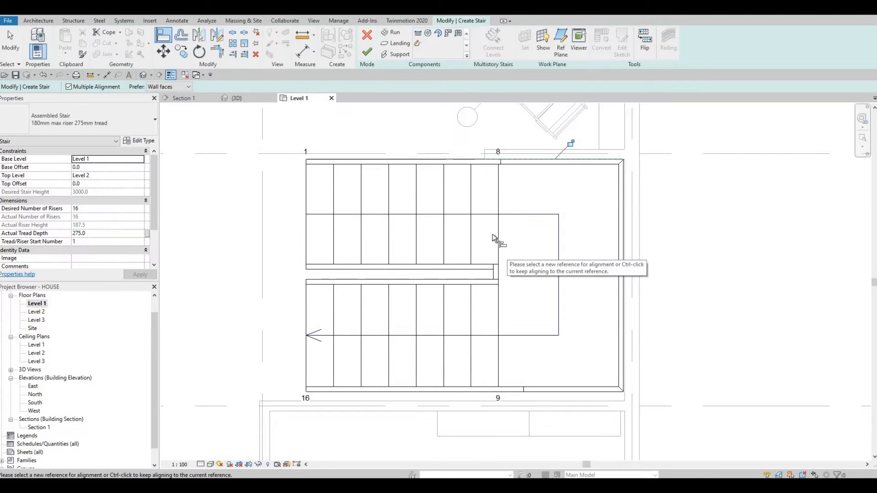
key("ctrl+z")
left_click(469, 173)
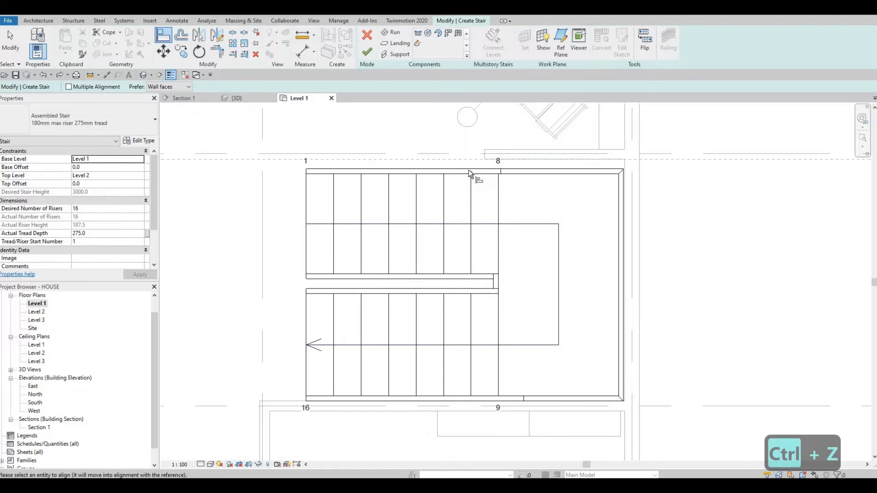
left_click(472, 173)
scroll(476, 243, "down", 1)
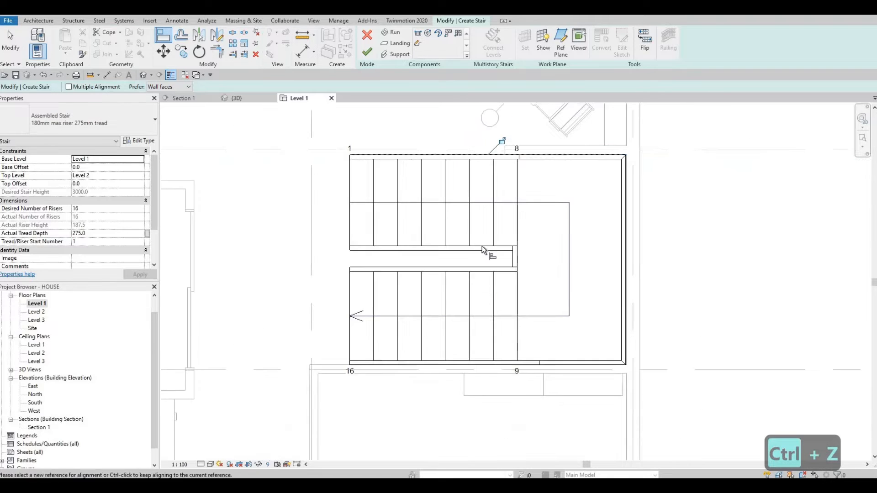
key("Escape")
Step: Check the landing's east stringer against the exterior wall, leave the Align tool and finish the stair edit
scroll(518, 265, "down", 1)
scroll(492, 283, "up", 1)
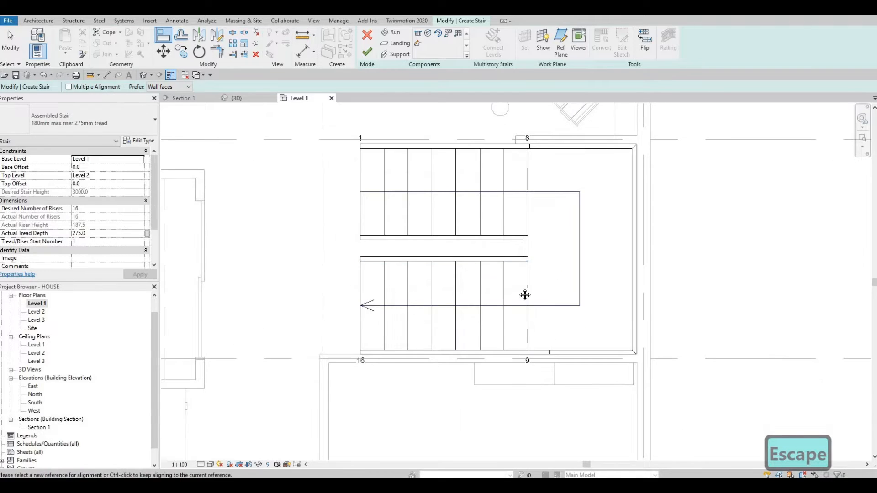
scroll(643, 177, "up", 2)
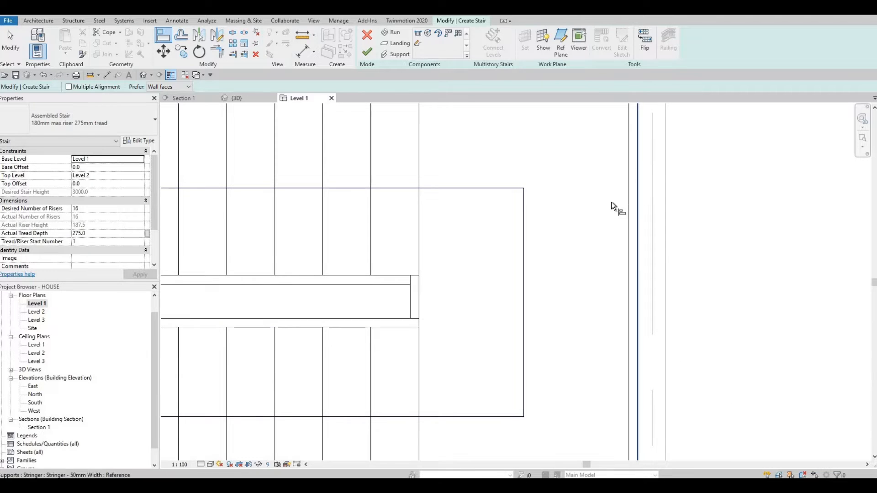
scroll(636, 226, "down", 2)
scroll(636, 225, "down", 2)
key("Escape")
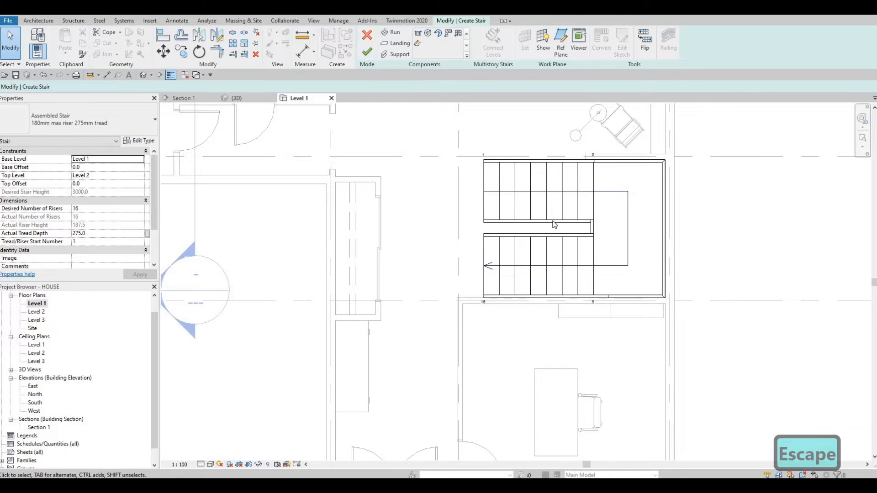
left_click(368, 53)
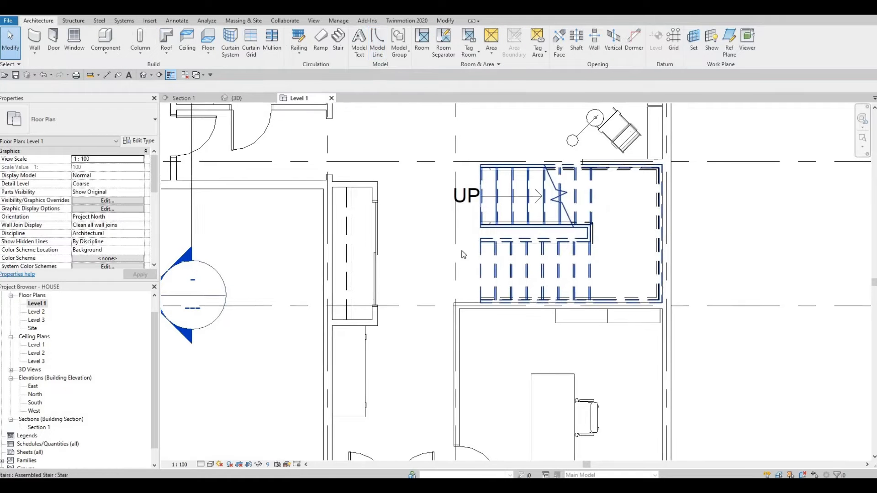
key("Escape")
scroll(474, 303, "down", 3)
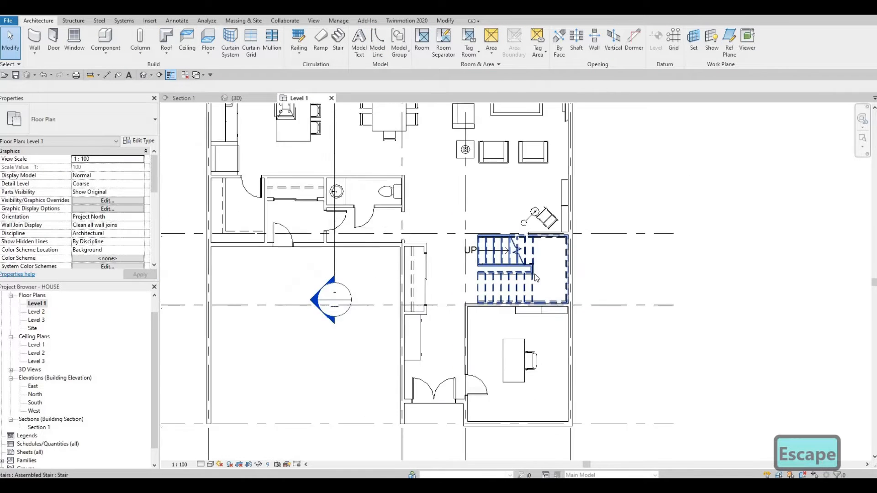
key("Escape")
scroll(536, 277, "down", 3)
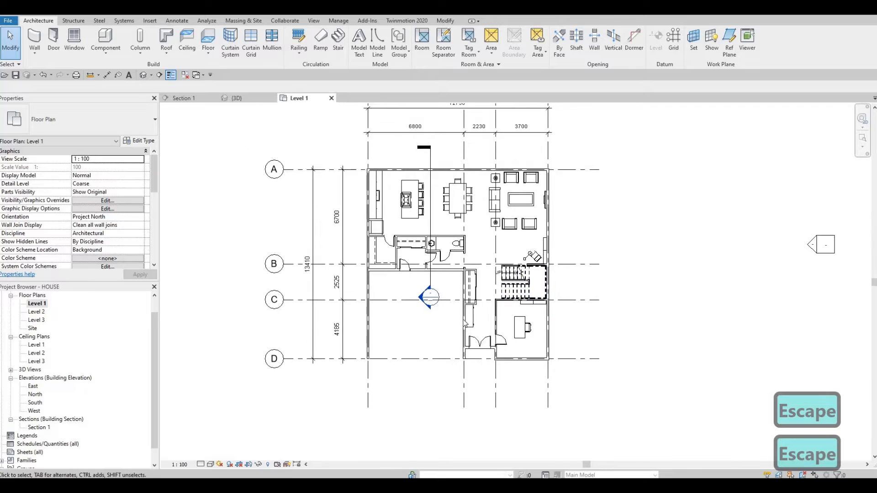
middle_click_drag(496, 336, 475, 308)
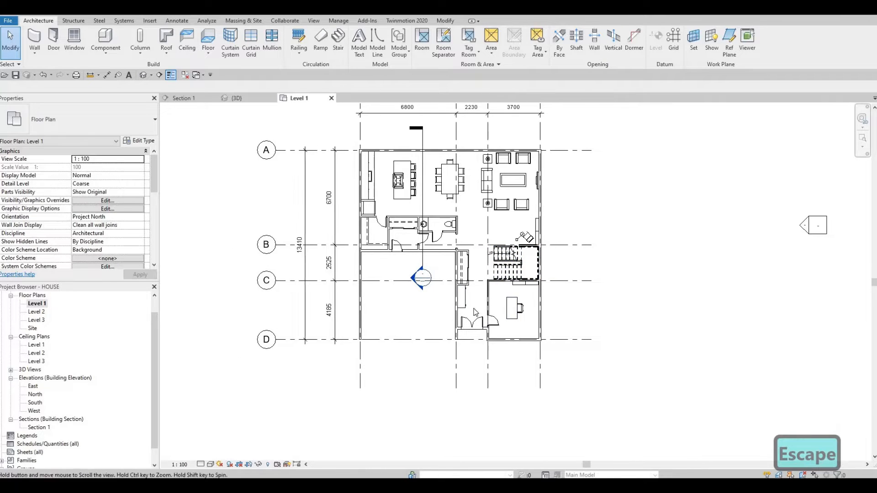
scroll(473, 306, "up", 2)
scroll(467, 270, "down", 2)
middle_click_drag(465, 255, 462, 297)
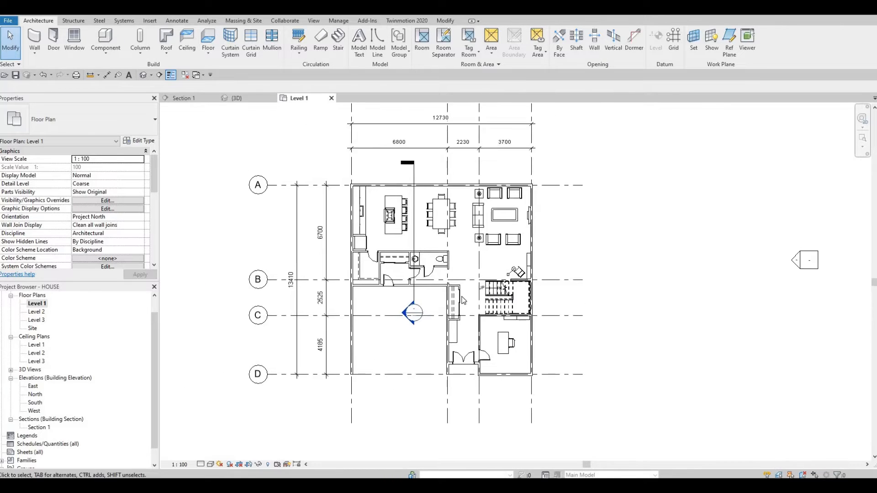
scroll(504, 289, "down", 2)
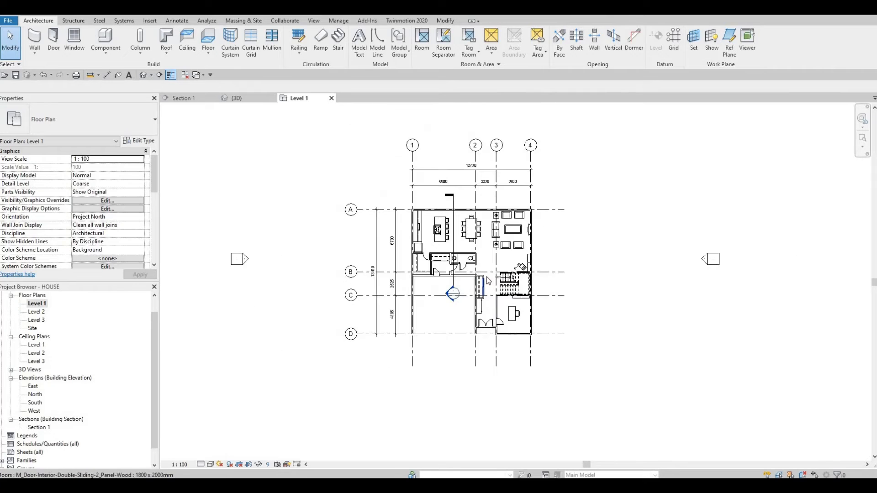
scroll(458, 289, "up", 2)
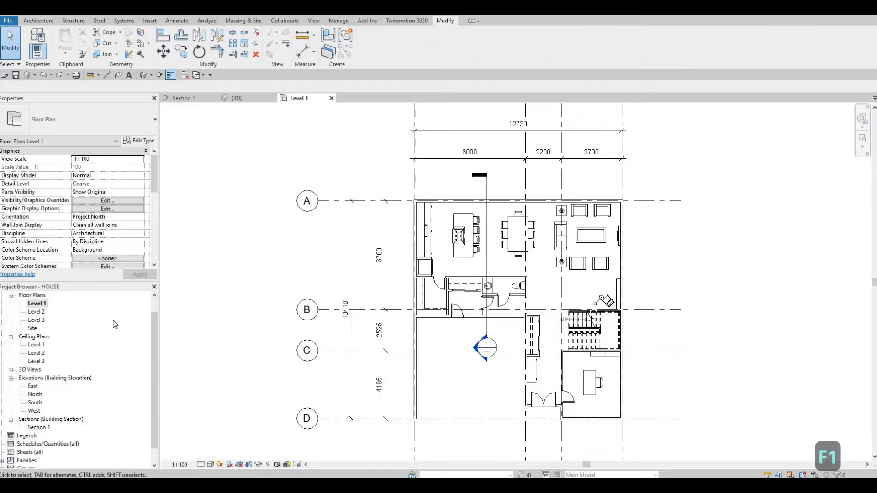
scroll(377, 319, "down", 2)
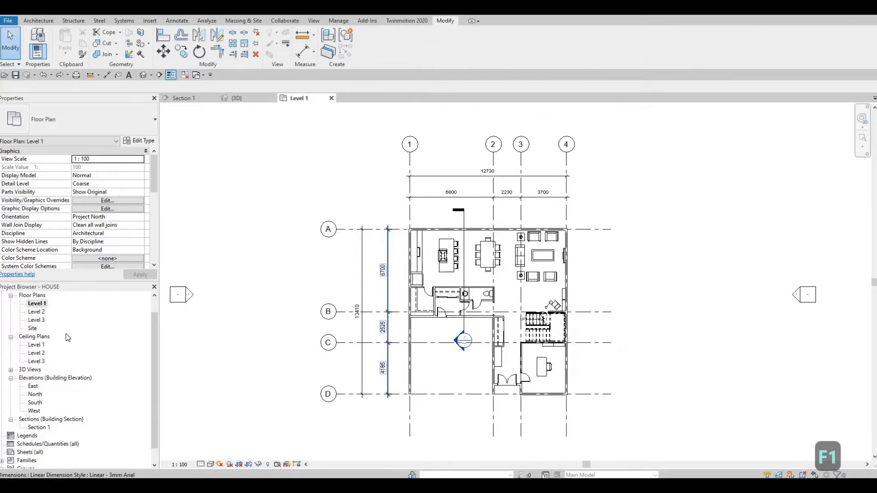
Step: Open the Level 2 floor plan and review its underlay range settings in the view properties
double_click(37, 312)
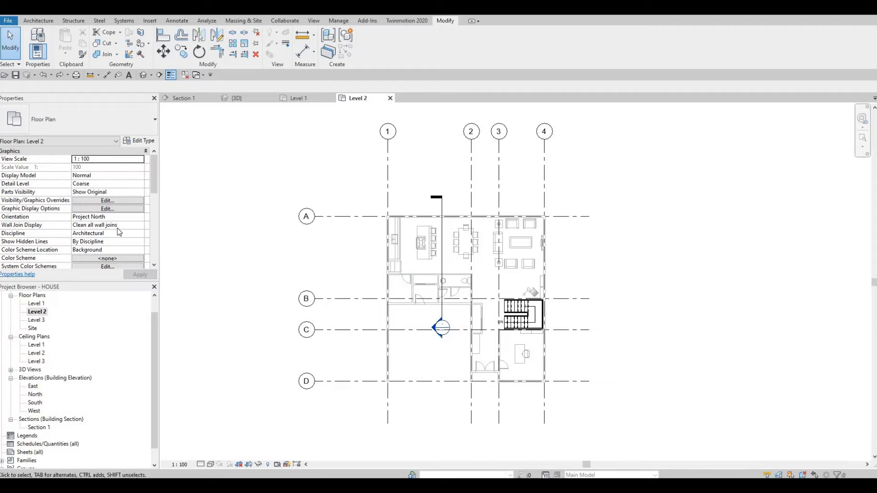
scroll(56, 210, "down", 4)
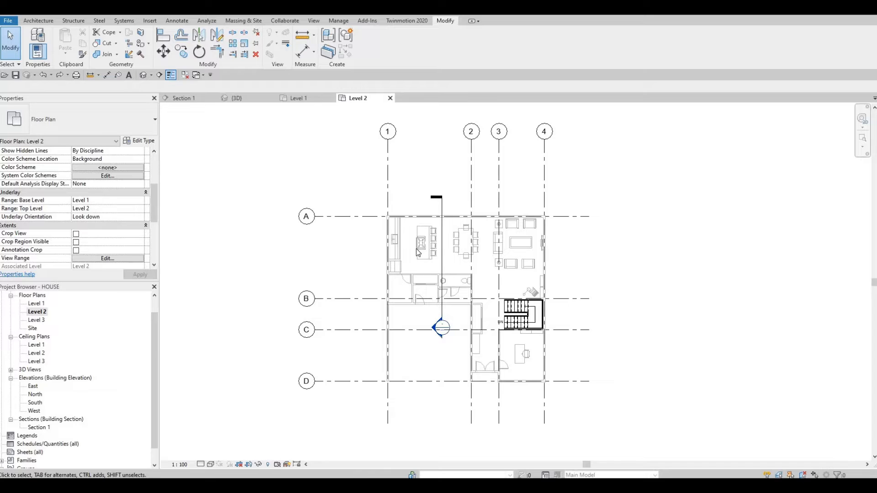
middle_click_drag(443, 328, 427, 331)
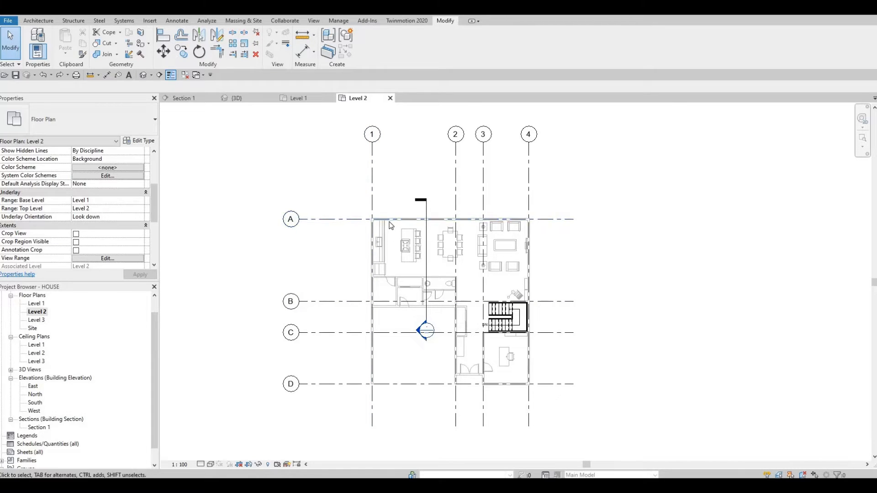
Step: Draw the Level 2 north exterior wall in EXTERIOR WALL 1, up to Level 3, along grid A from grid 1 to grid 4
scroll(397, 227, "up", 3)
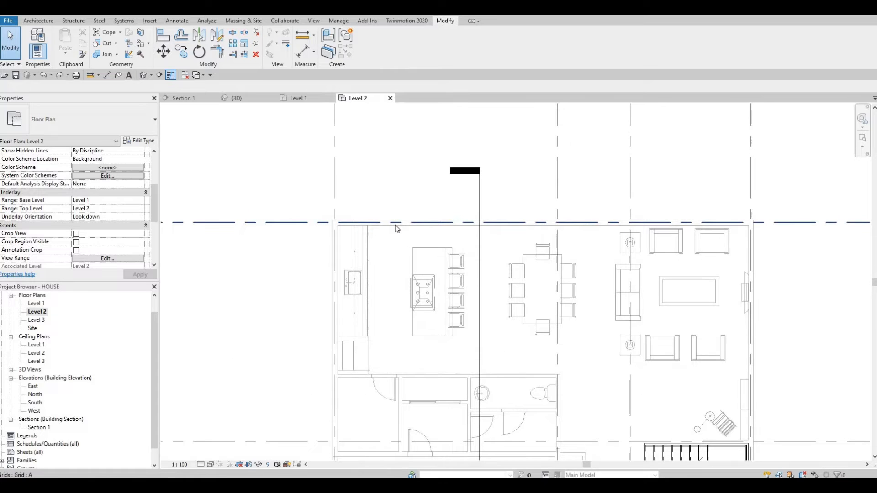
left_click(392, 239)
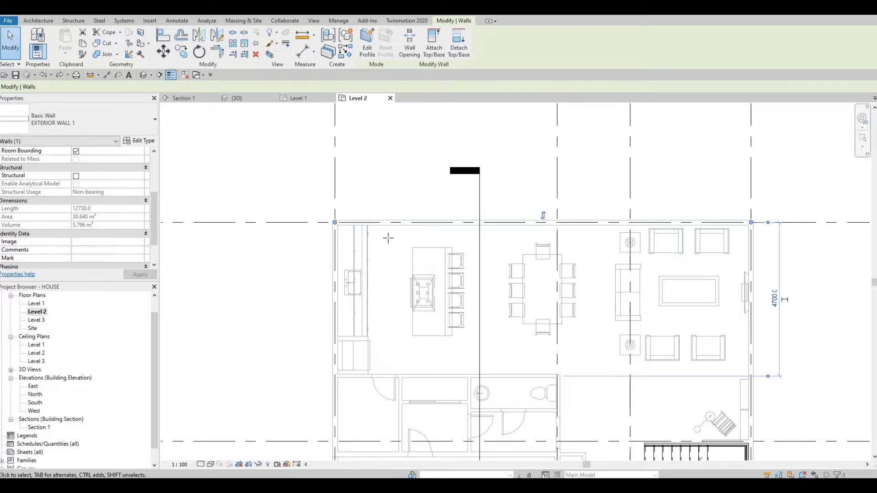
key("w")
key("a")
scroll(327, 174, "down", 3)
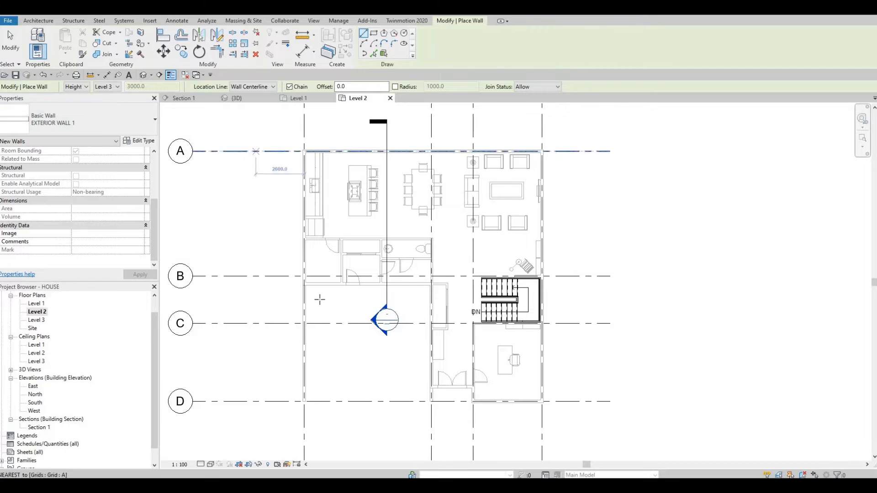
scroll(354, 283, "down", 1)
middle_click_drag(334, 268, 317, 314)
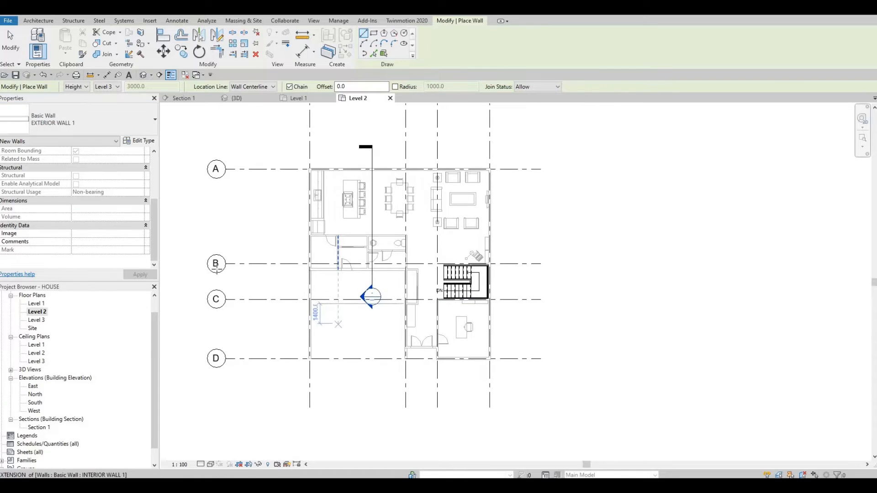
middle_click_drag(315, 164, 347, 257)
scroll(347, 208, "up", 4)
scroll(347, 258, "down", 2)
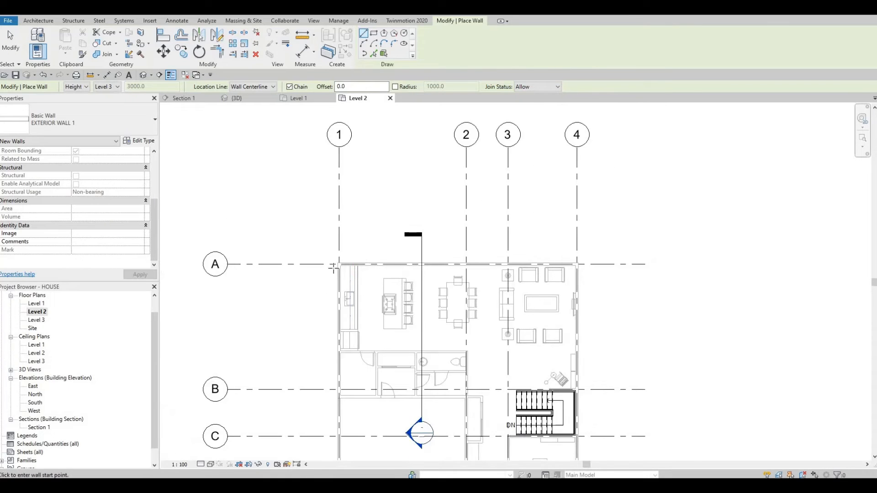
scroll(340, 262, "up", 3)
scroll(329, 219, "up", 1)
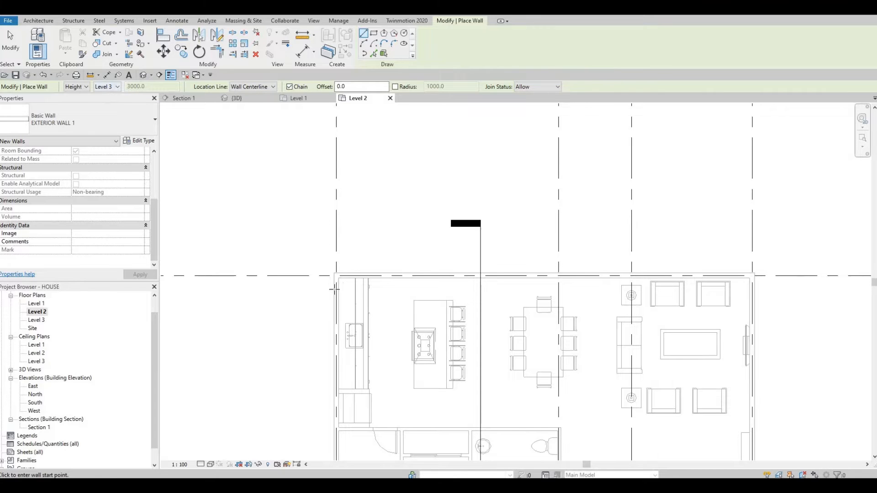
scroll(335, 289, "up", 6)
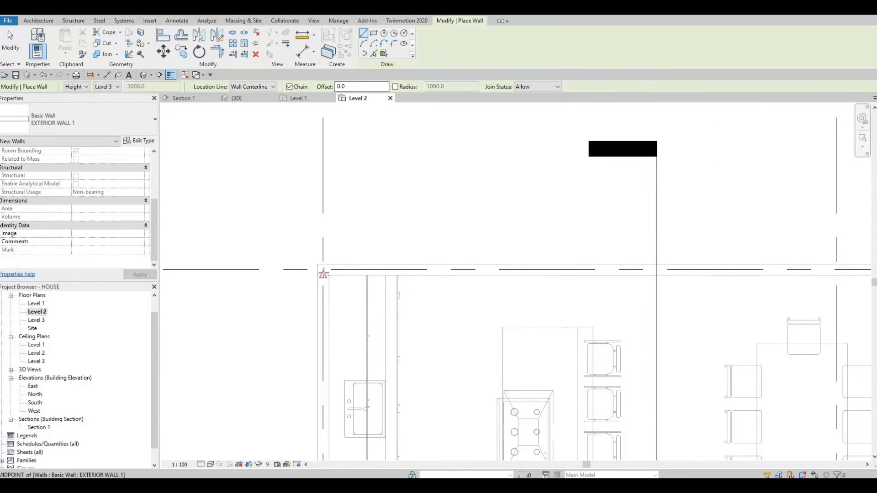
left_click(323, 274)
scroll(443, 276, "down", 2)
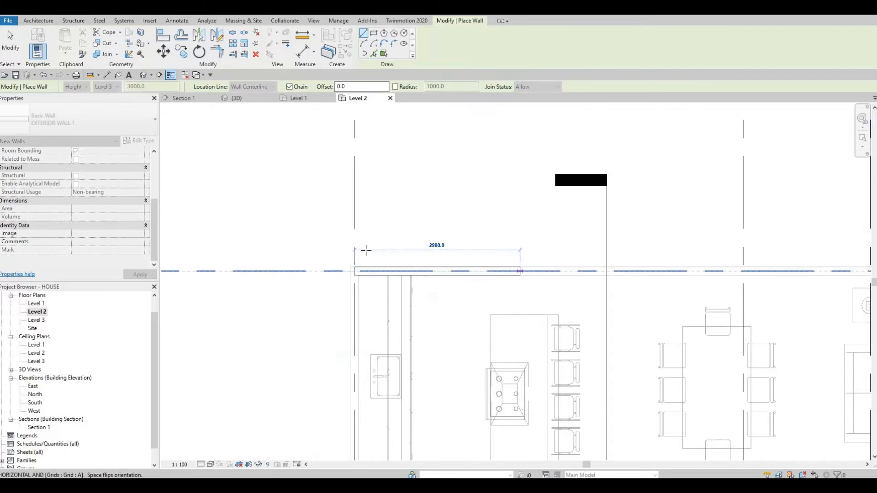
middle_click_drag(564, 264, 411, 242)
scroll(411, 243, "down", 3)
middle_click_drag(533, 217, 216, 183)
scroll(429, 213, "up", 2)
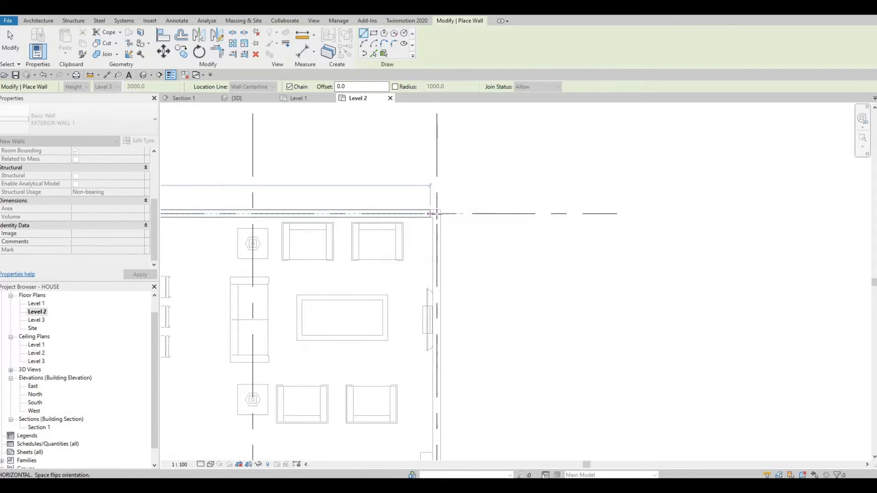
scroll(437, 213, "up", 2)
left_click(439, 211)
Step: Continue the Level 2 exterior wall south along grid 4 from grid A to grid D
scroll(445, 247, "down", 3)
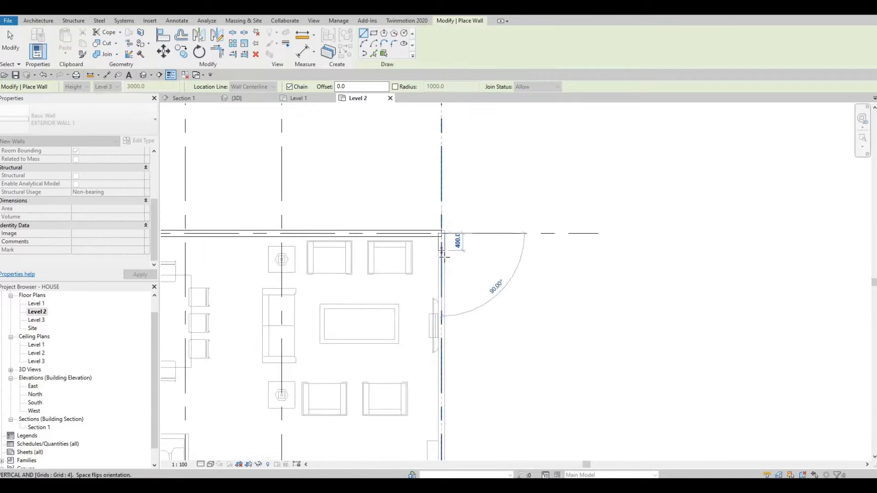
scroll(443, 250, "down", 8)
scroll(442, 271, "up", 1)
scroll(442, 300, "down", 1)
middle_click_drag(442, 299, 459, 260)
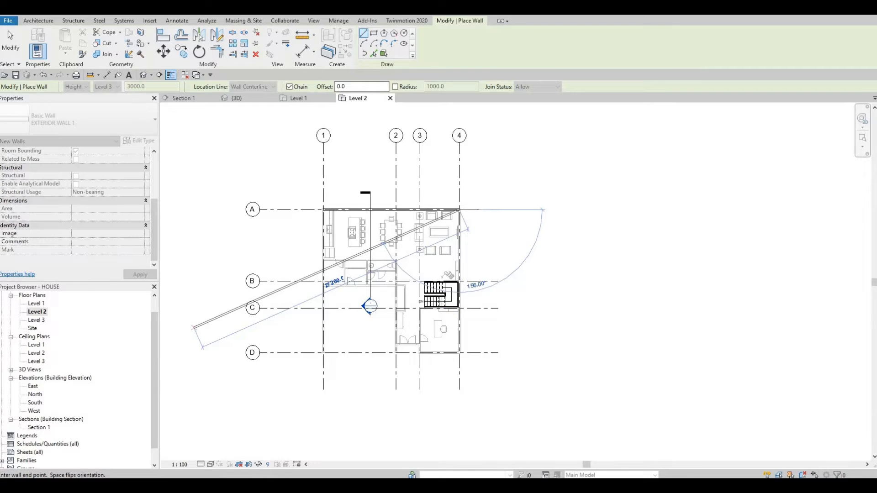
scroll(461, 346, "up", 1)
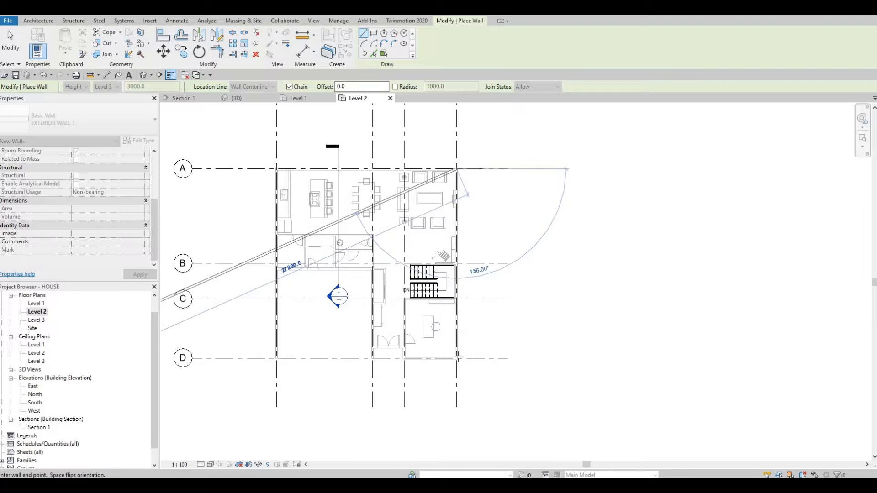
scroll(457, 364, "up", 5)
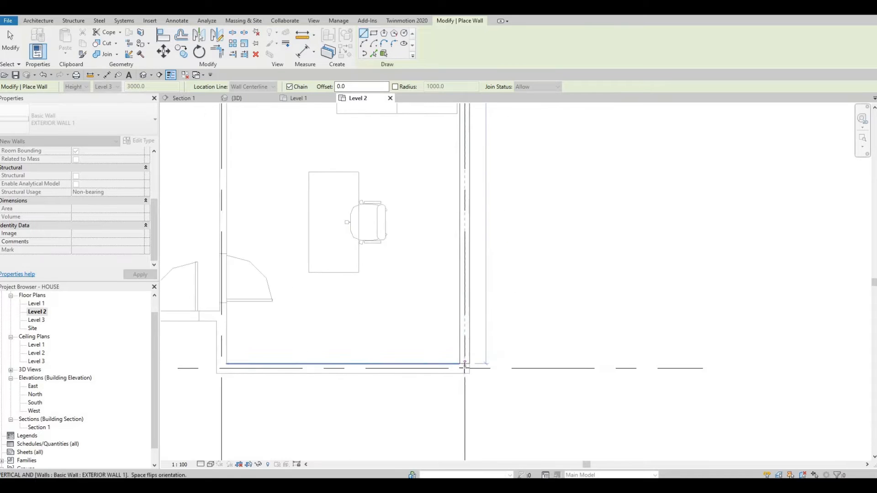
left_click(466, 366)
Step: Continue the exterior wall west along grid D to grid 3, 3700 mm long, over the office's south wall
scroll(535, 315, "down", 3)
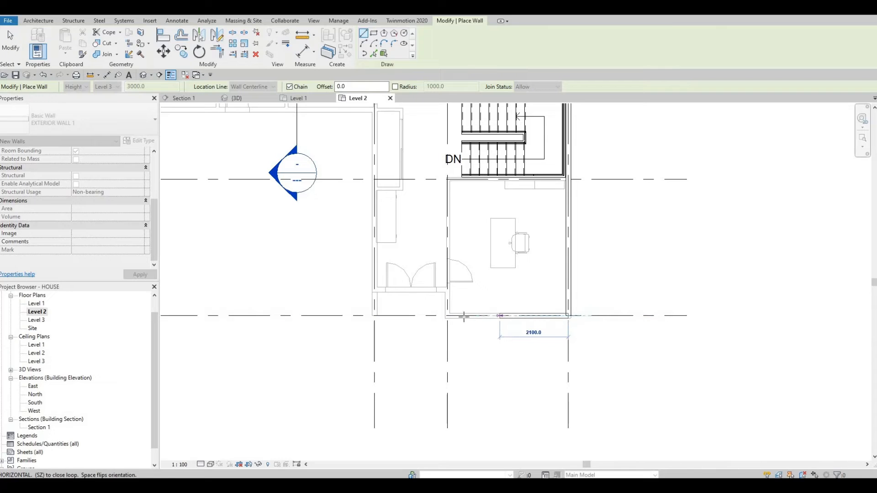
scroll(459, 316, "up", 2)
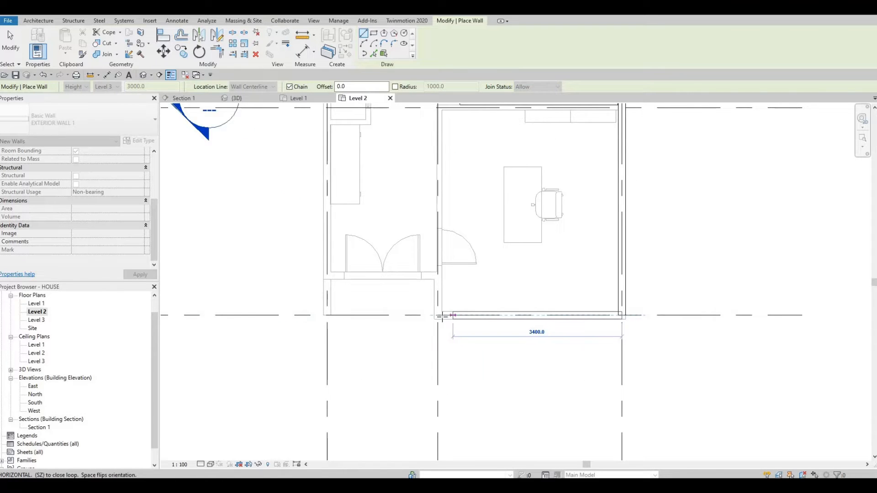
scroll(442, 315, "up", 2)
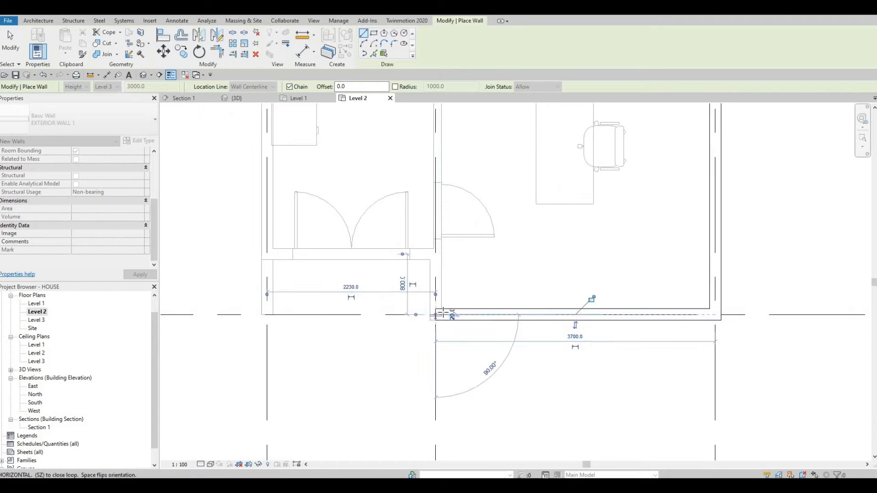
left_click(442, 313)
Step: Draw the wall around the entrance recess, 800 mm north along grid 3 and about 2200 mm west to grid 2
scroll(442, 314, "down", 2)
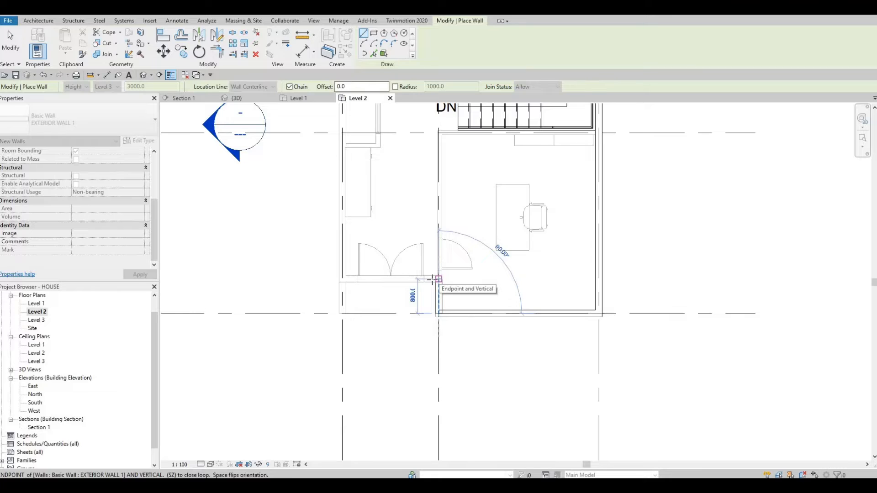
left_click(437, 279)
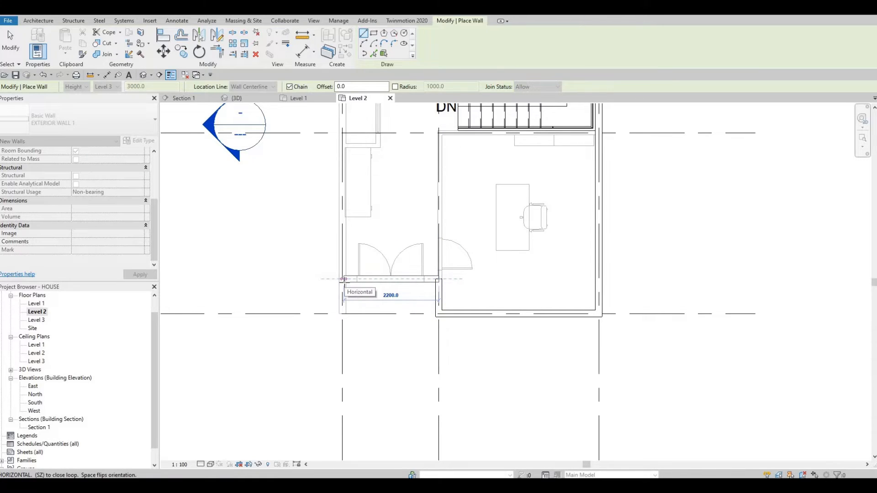
left_click(344, 280)
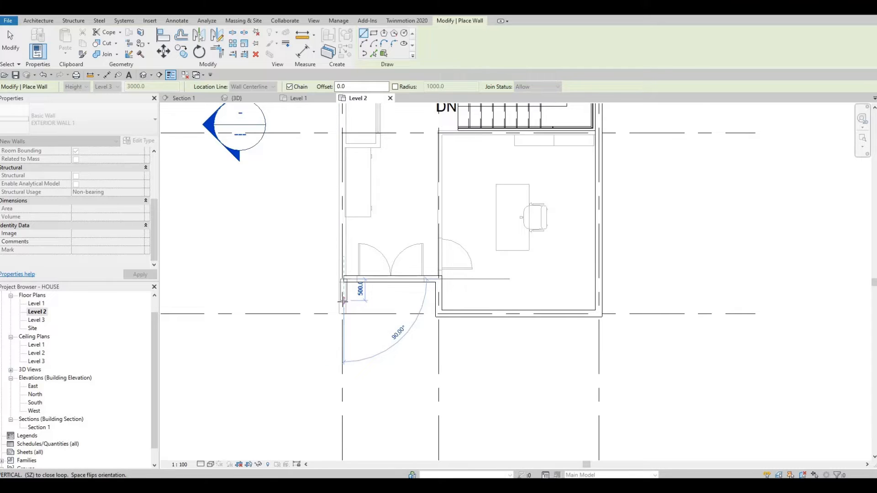
Step: Step the exterior wall 500 mm south at grid 2, a short way west, and 300 mm south to grid D
left_click(343, 301)
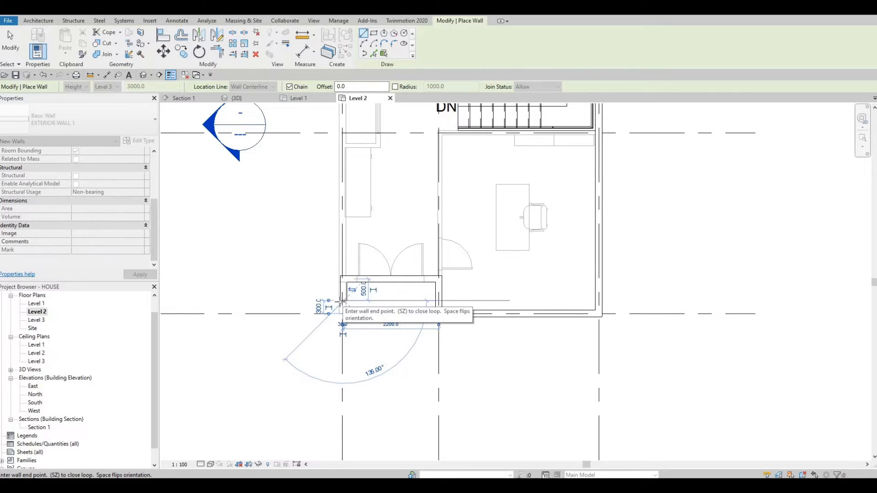
left_click(300, 300)
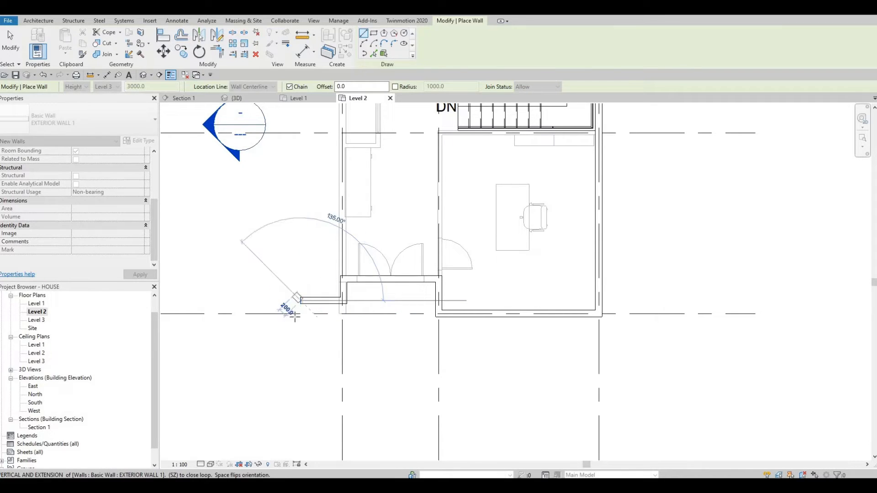
scroll(520, 318, "down", 5)
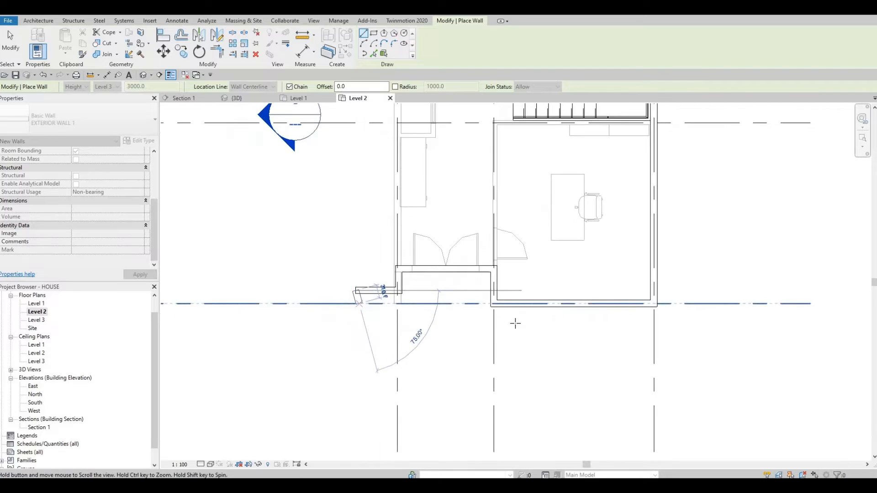
scroll(510, 317, "up", 4)
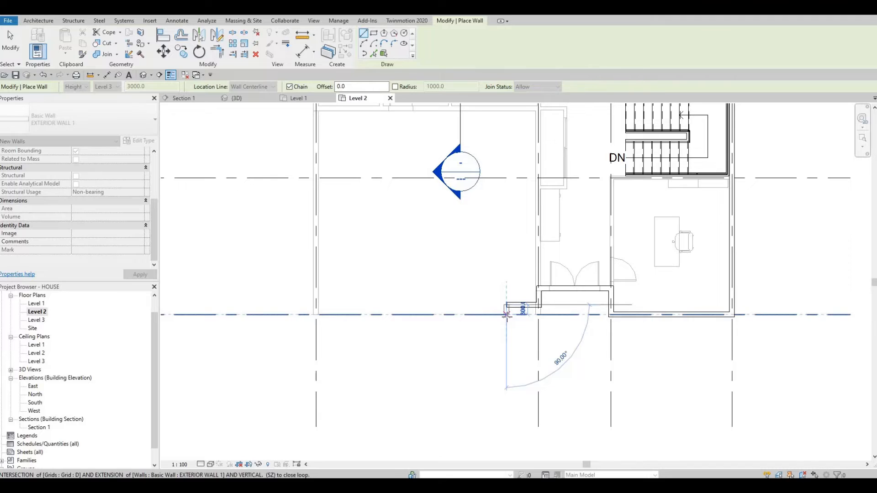
left_click(506, 314)
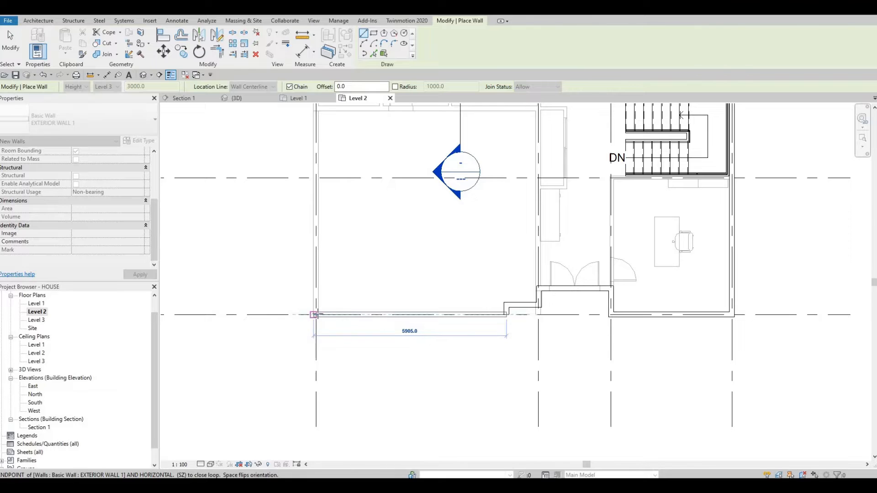
Step: Run the exterior wall west along grid D to grid 1 and close the loop north along grid 1 to grid A
scroll(314, 314, "up", 3)
left_click(321, 315)
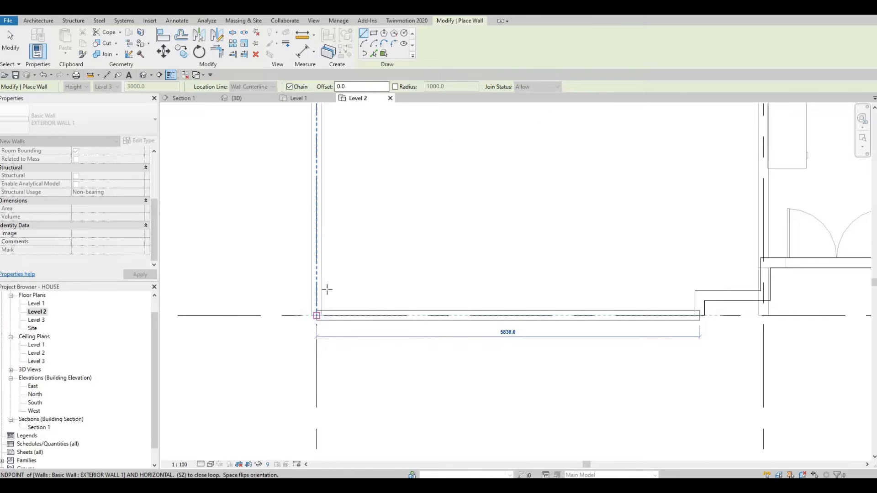
scroll(329, 263, "down", 5)
scroll(331, 296, "down", 4)
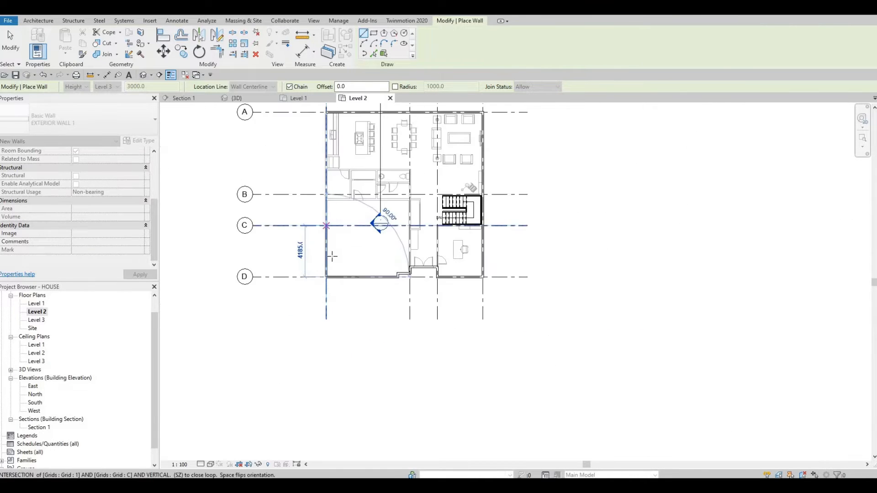
scroll(323, 206, "up", 3)
scroll(322, 231, "up", 3)
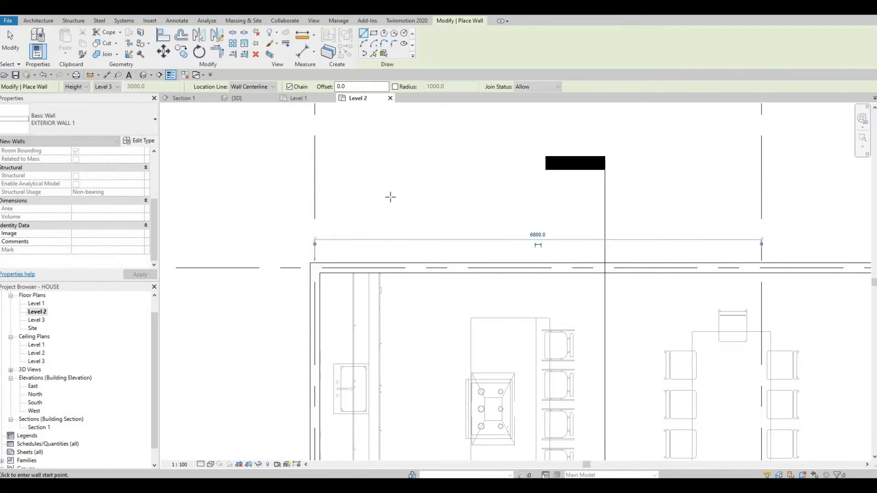
scroll(390, 196, "down", 5)
key("Escape")
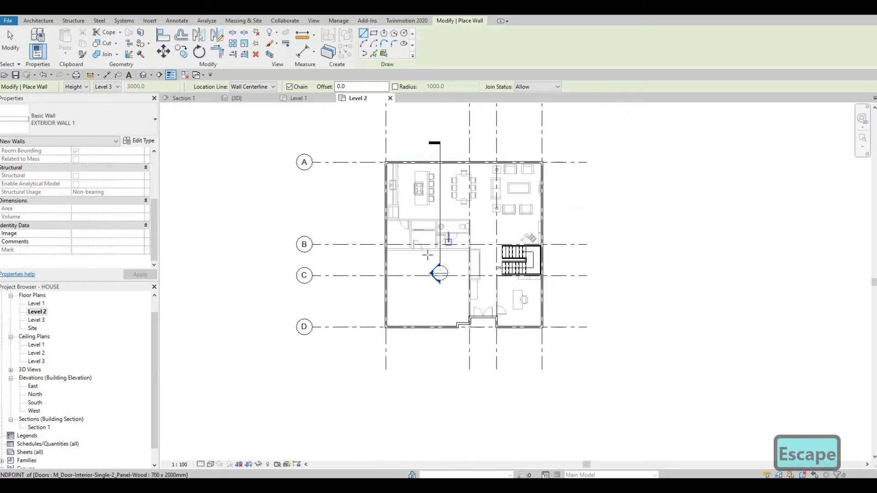
Step: In the Level 1 floor plan, extend the south end of the grid 1 exterior wall past grid D to a total length of 14500 mm
scroll(423, 277, "down", 2)
middle_click_drag(418, 269, 411, 281)
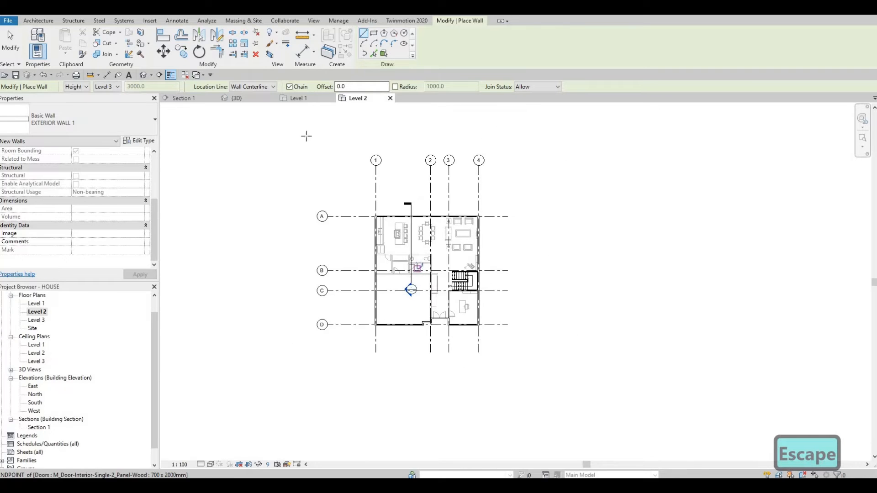
left_click(299, 99)
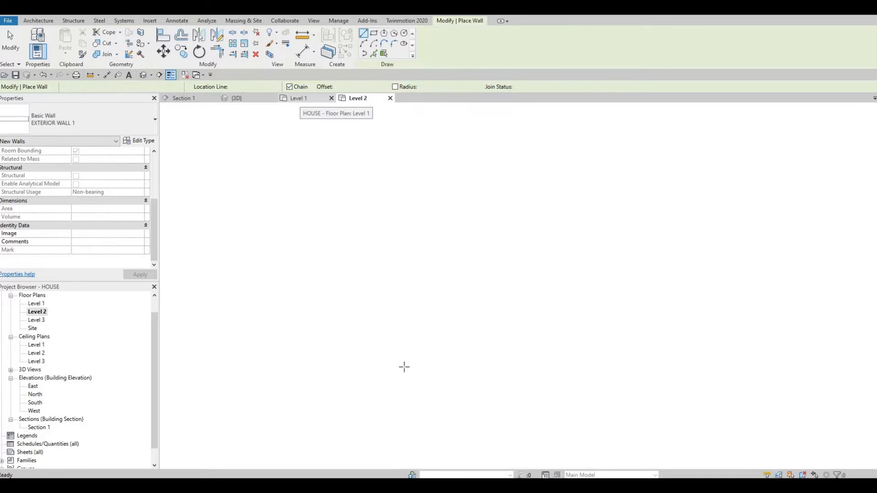
scroll(368, 297, "up", 3)
scroll(368, 297, "up", 4)
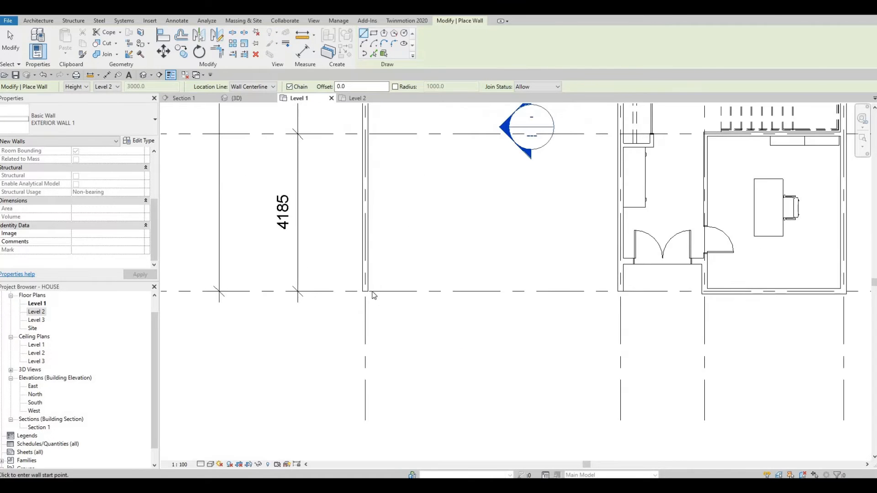
key("Escape")
key("Escape")
left_click(366, 292)
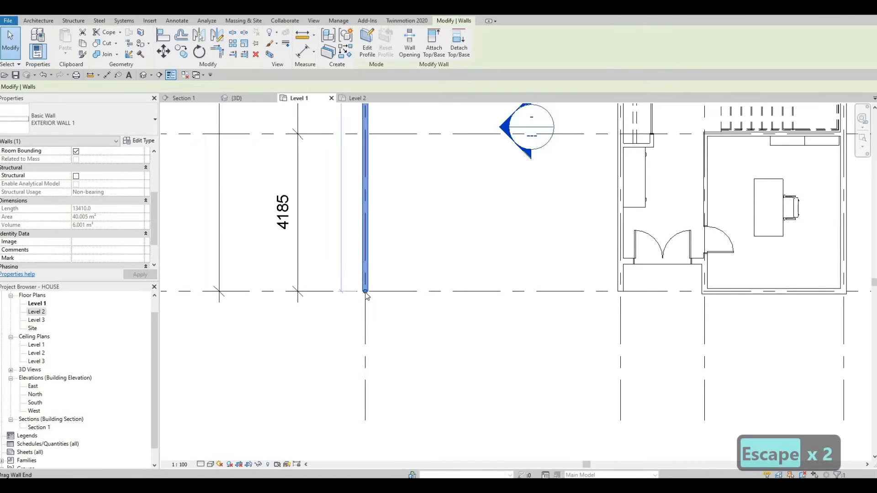
scroll(364, 322, "down", 3)
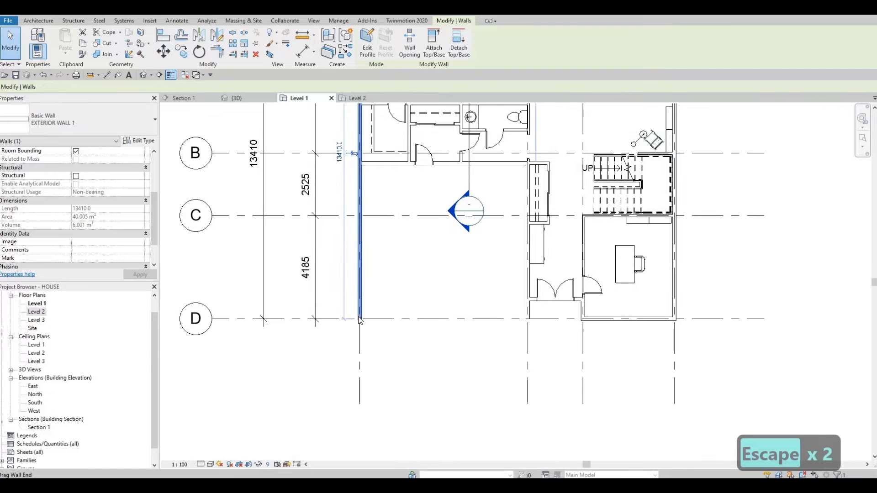
left_click_drag(360, 321, 361, 346)
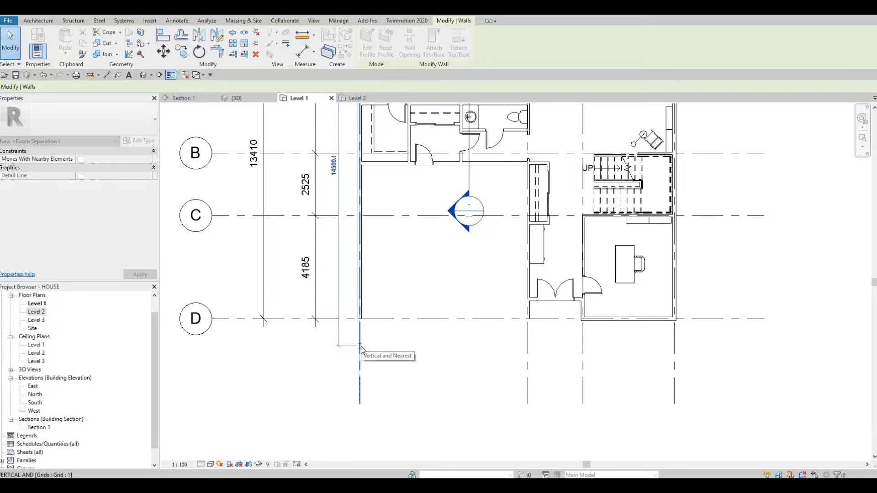
left_click_drag(378, 332, 378, 332)
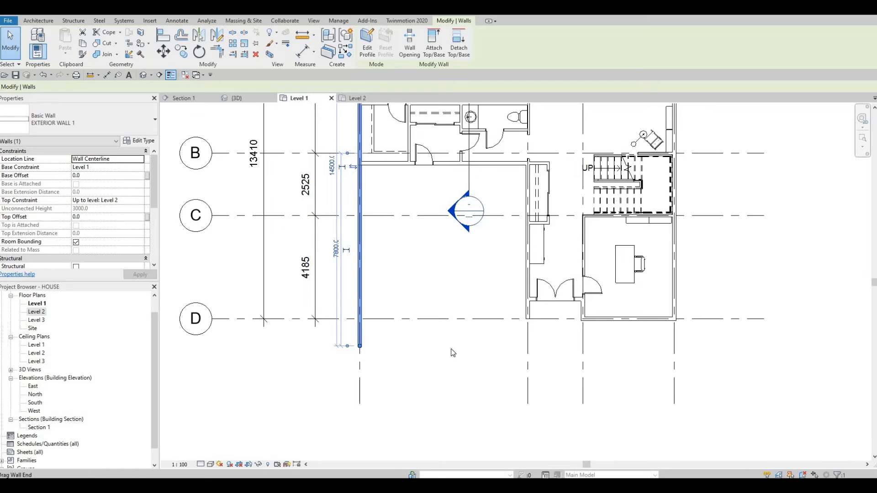
Step: Extend the south end of the Level 1 exterior wall on grid 2 past grid D, level with the grid 1 wall's end
key("Escape")
key("Escape")
left_click(526, 320)
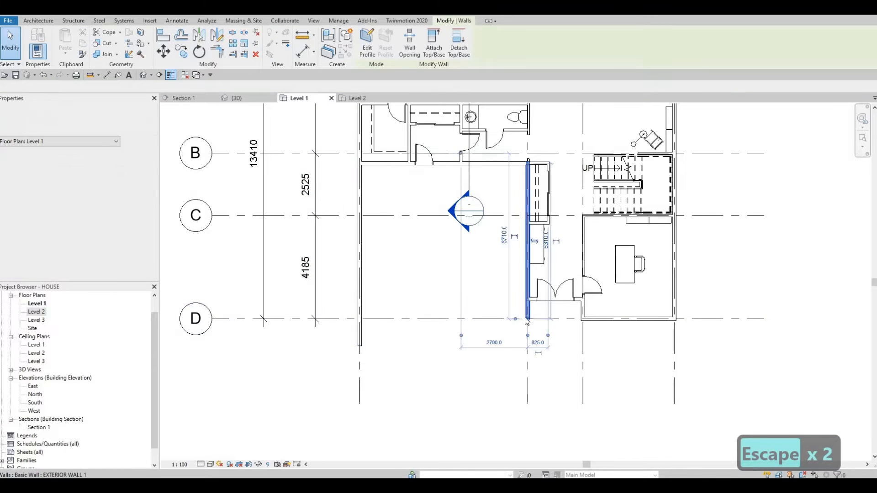
left_click_drag(527, 330, 364, 350)
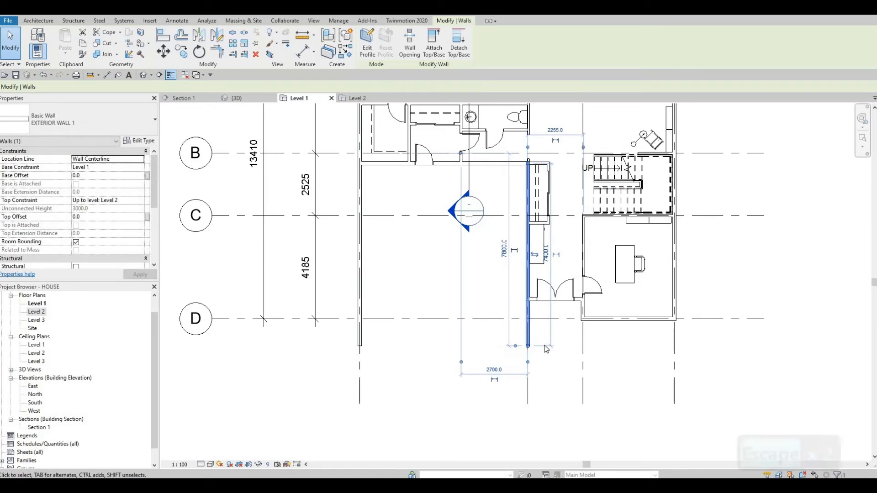
key("Escape")
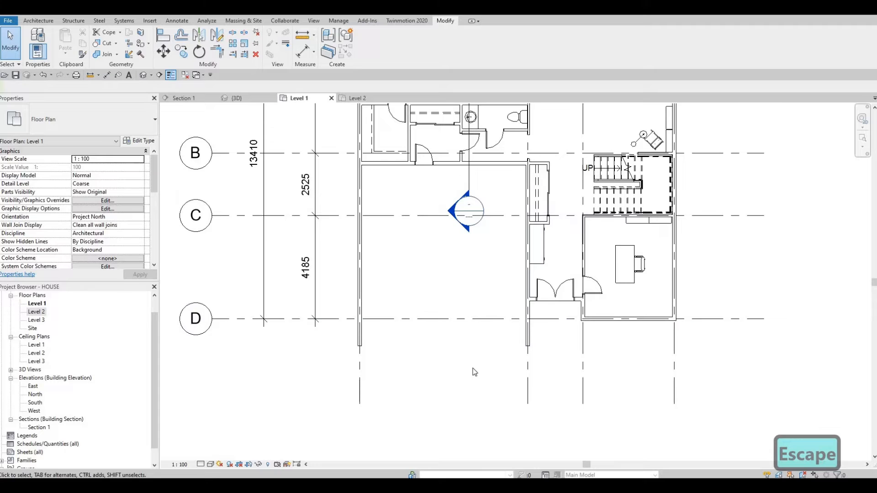
Step: Open the Level 2 floor plan and bring up its underlay settings
middle_click_drag(345, 288, 319, 302)
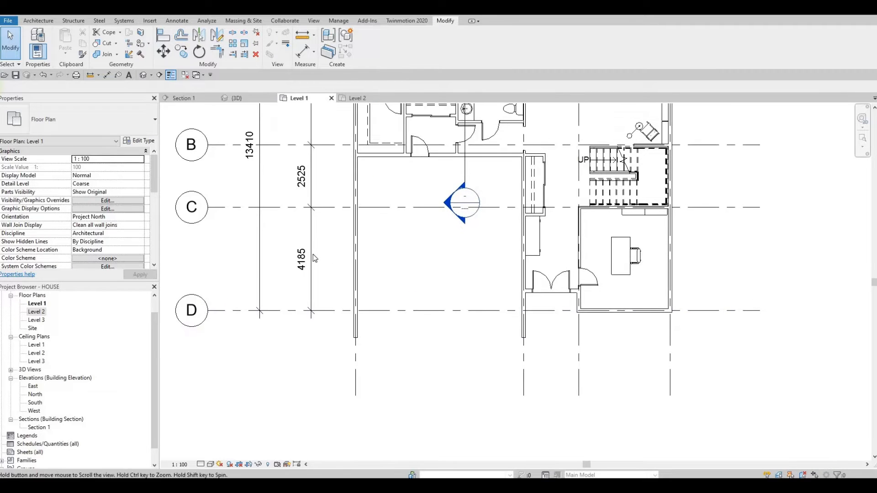
left_click(363, 98)
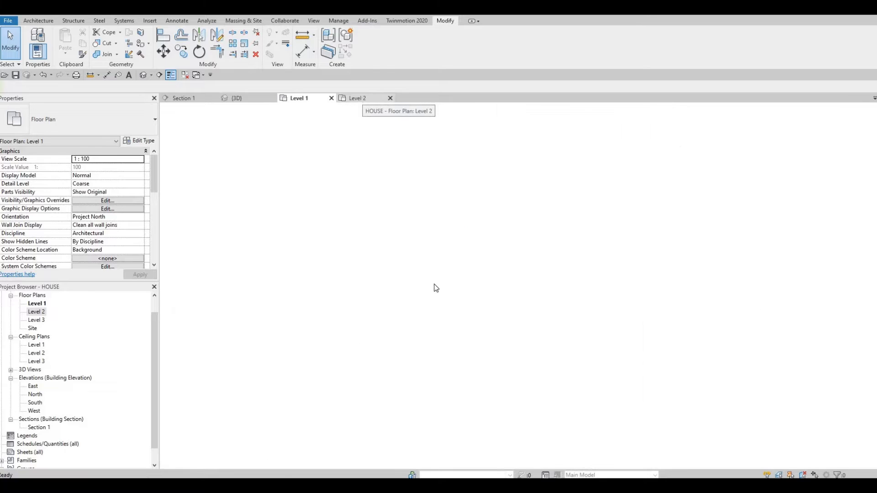
scroll(404, 293, "up", 3)
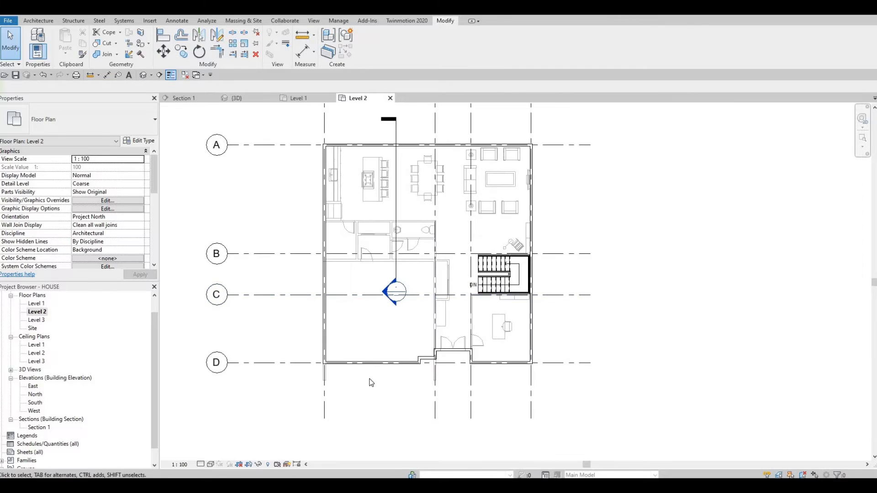
scroll(324, 353, "up", 3)
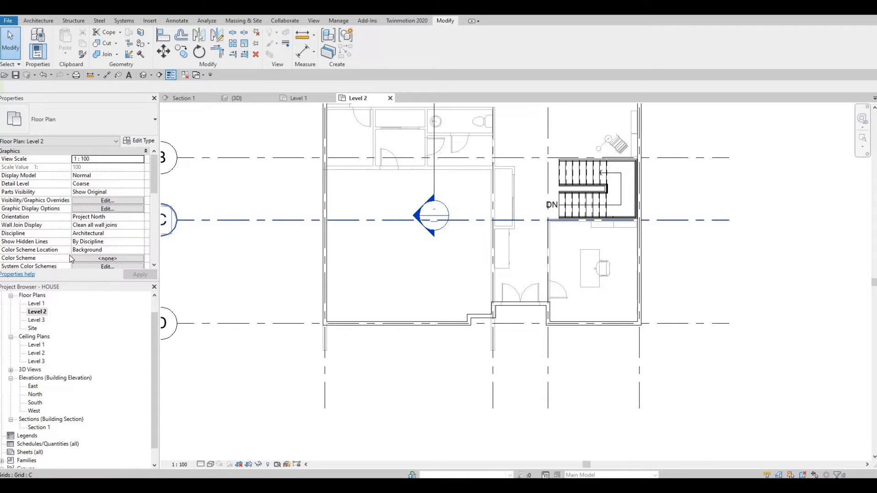
scroll(67, 254, "down", 4)
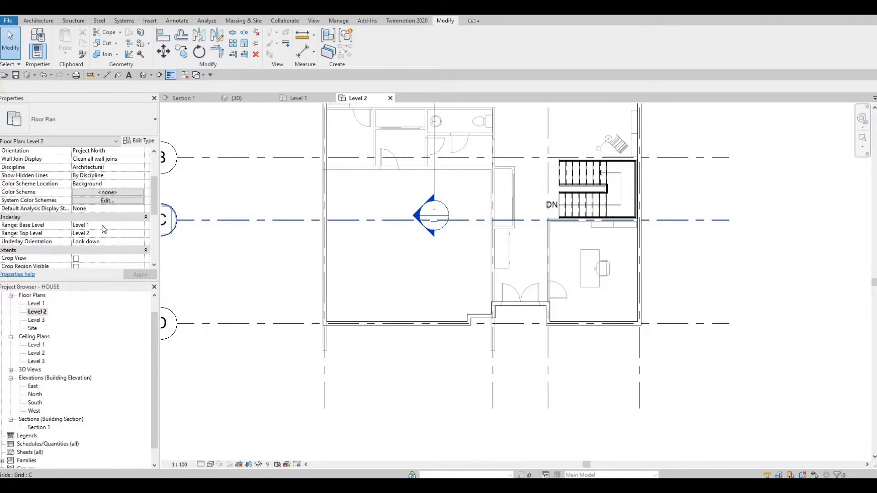
Step: Set the Level 2 plan's underlay base level to None and apply it
left_click(136, 226)
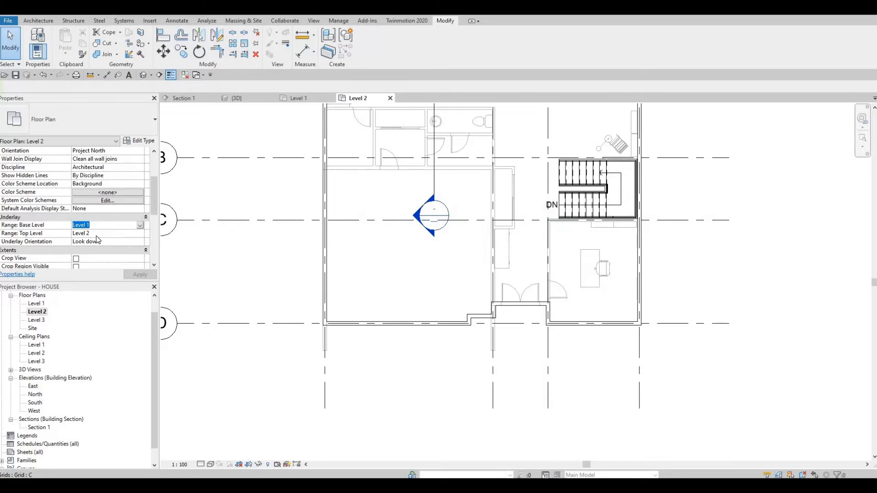
left_click(79, 233)
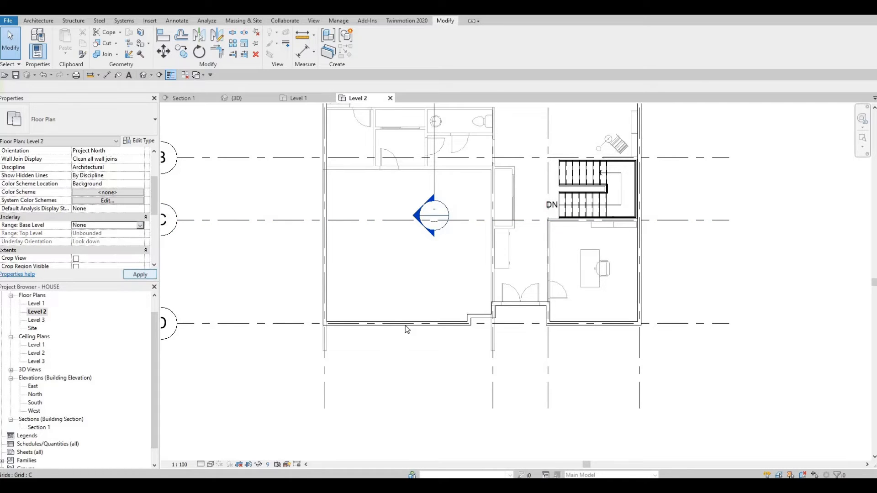
left_click(140, 275)
middle_click_drag(397, 355, 404, 337)
scroll(405, 337, "down", 2)
middle_click_drag(454, 288, 428, 330)
key("Escape")
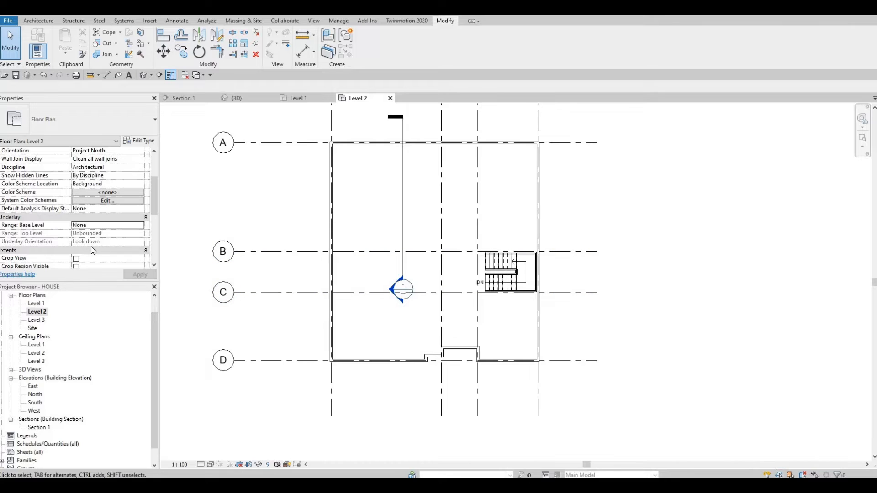
Step: Set the Level 2 plan's underlay base level back to Level 1
left_click(140, 230)
left_click(140, 226)
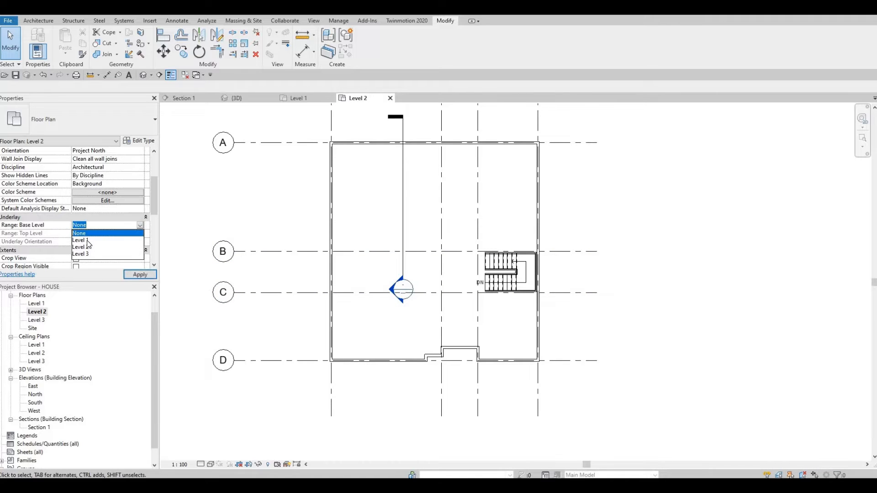
left_click(87, 240)
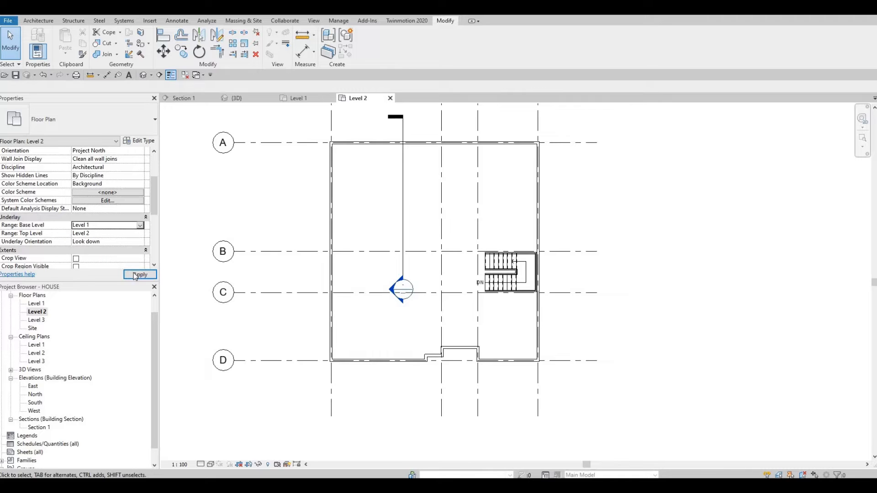
key("Escape")
key("Escape")
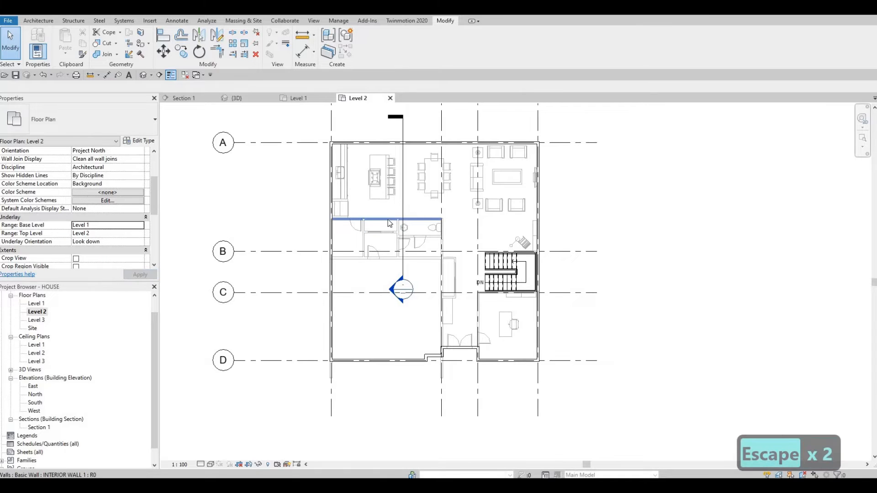
Step: Draw an INTERIOR WALL 1 wall about 3625 mm long on grid C, from the east exterior wall west past the stair to near grid 3
left_click(388, 228)
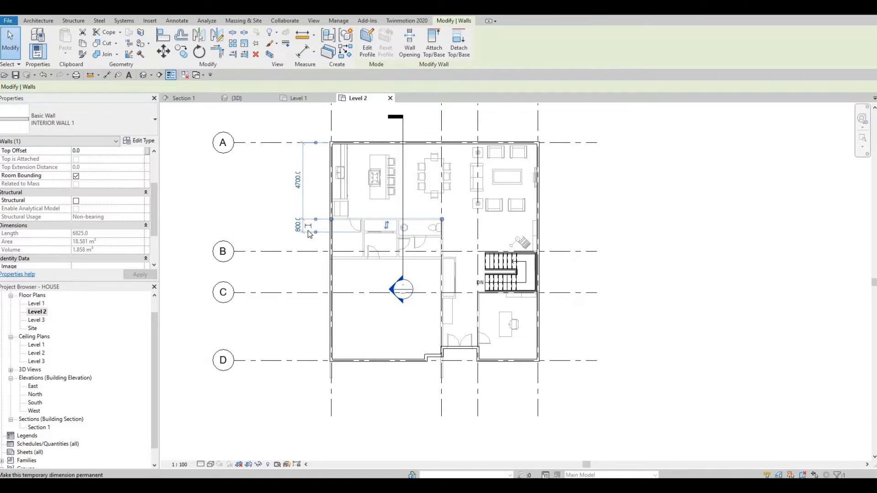
key("c")
key("s")
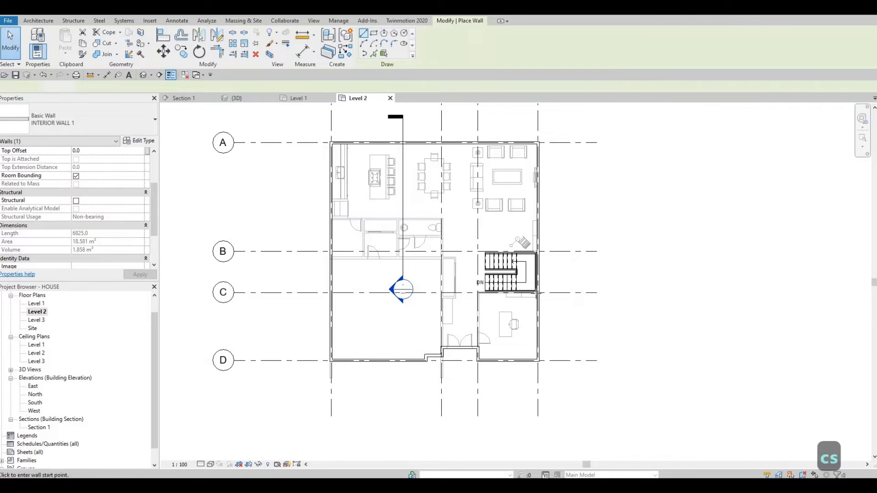
scroll(537, 295, "up", 2)
scroll(537, 294, "up", 4)
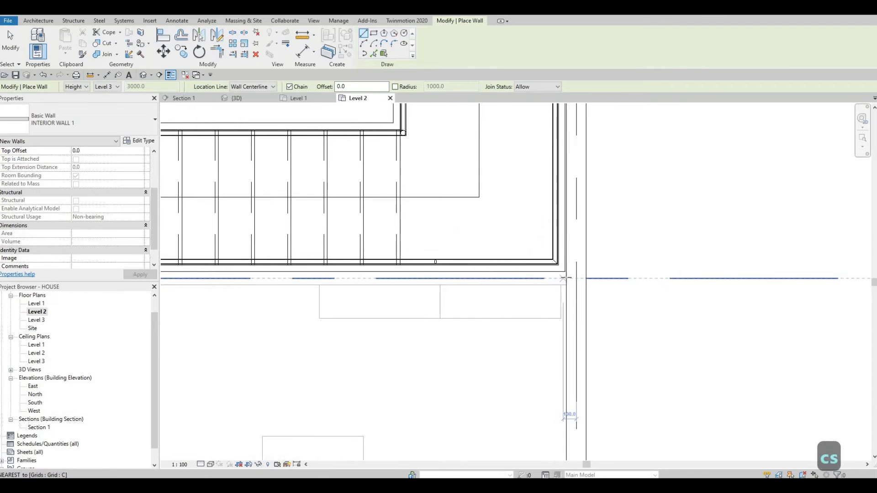
left_click(566, 277)
middle_click_drag(206, 287, 425, 299)
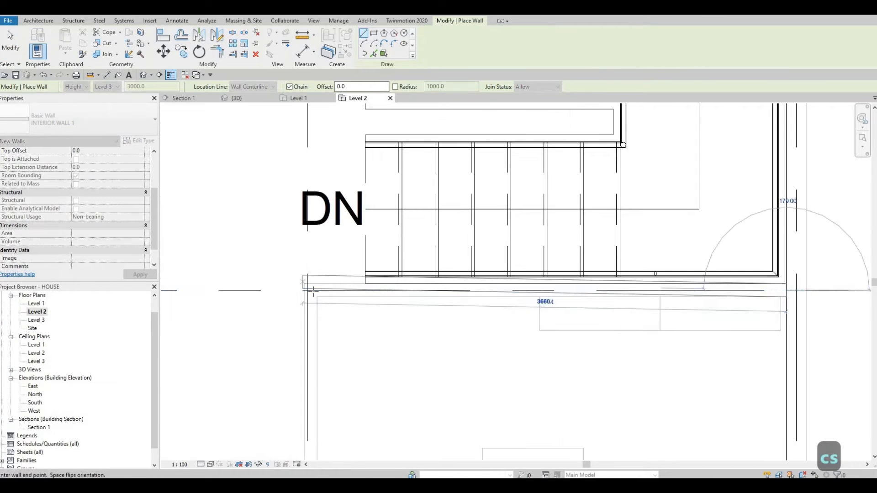
left_click(317, 291)
key("Escape")
key("Escape")
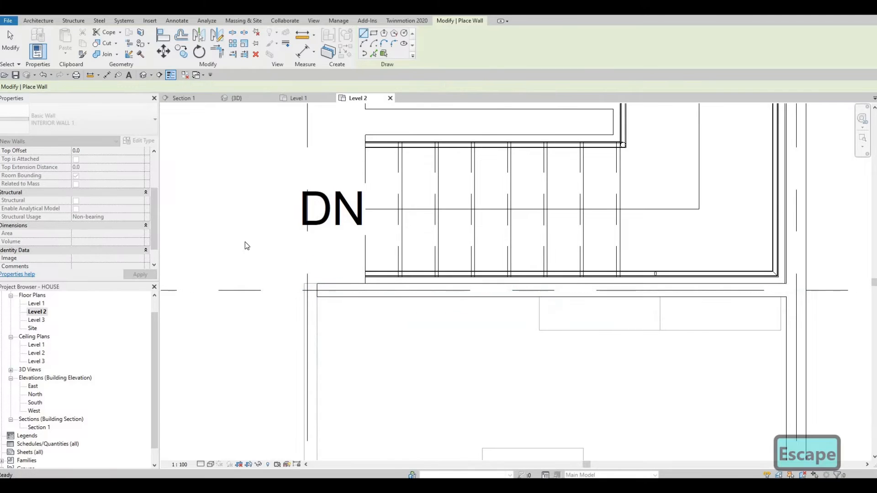
Step: Turn off the Level 1 underlay in the Level 2 plan by setting its base level to None
scroll(245, 245, "down", 1)
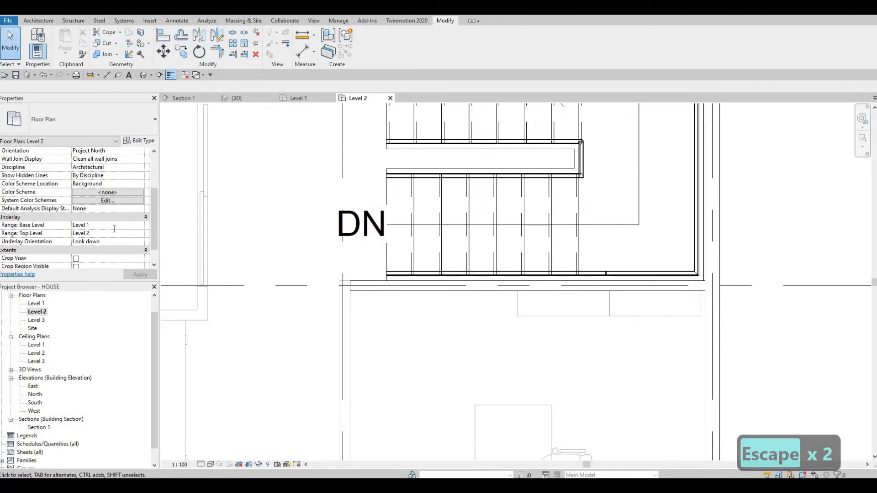
left_click(114, 228)
left_click(86, 233)
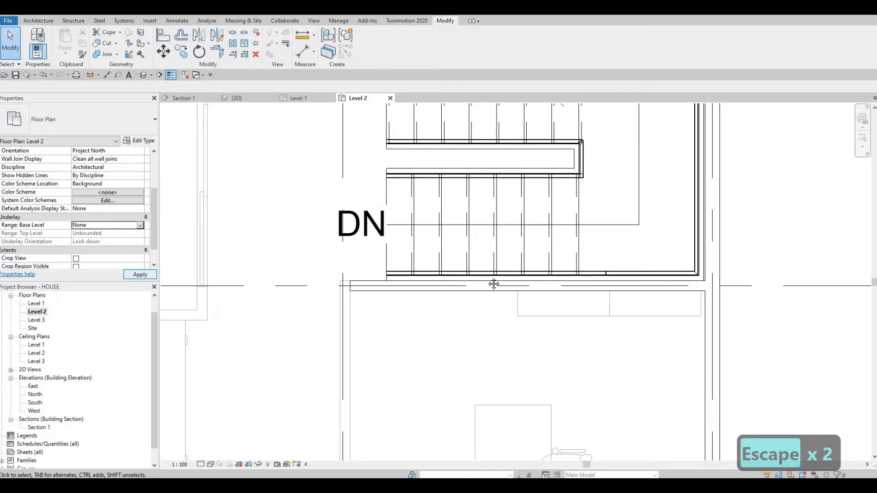
scroll(568, 255, "down", 5)
key("Escape")
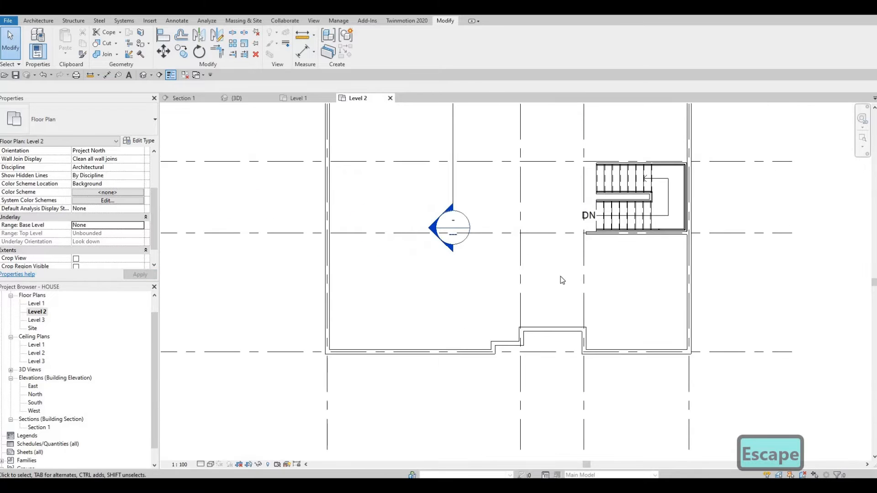
middle_click_drag(576, 266, 562, 280)
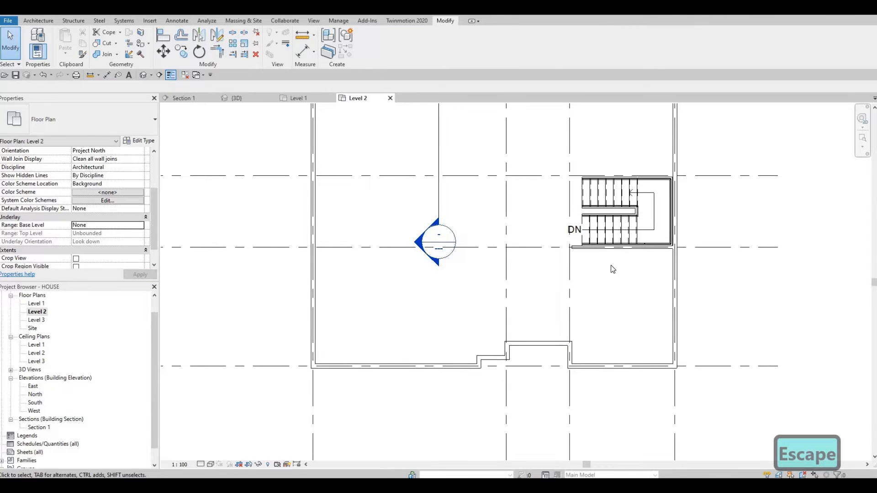
Step: Extend the west end of the interior wall below the stair along grid C to a total length of 5400 mm
scroll(612, 267, "up", 2)
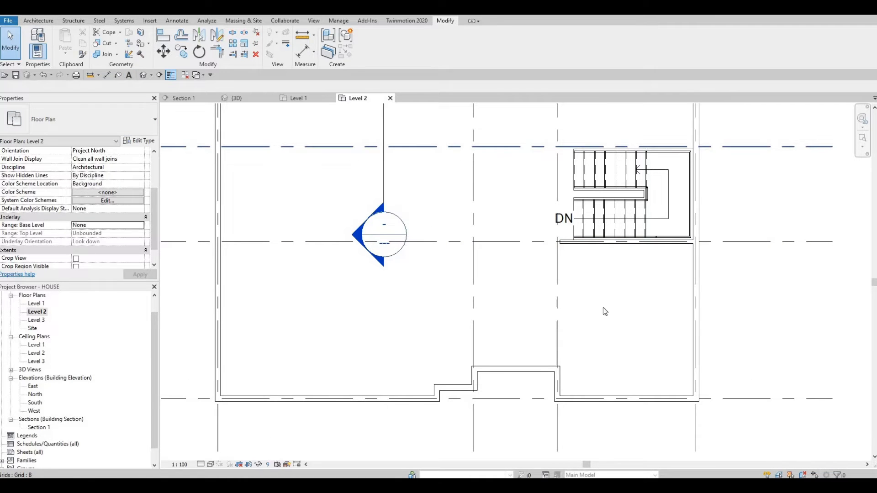
scroll(558, 243, "up", 2)
left_click(559, 242)
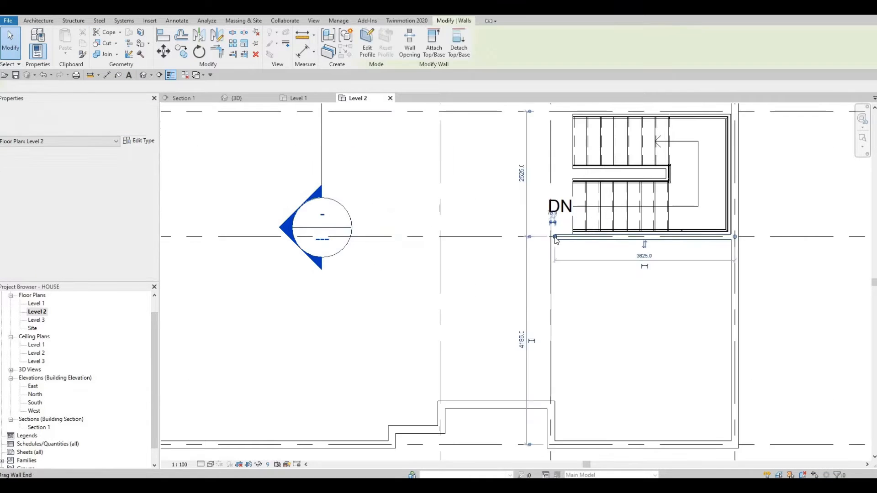
left_click_drag(473, 237, 466, 237)
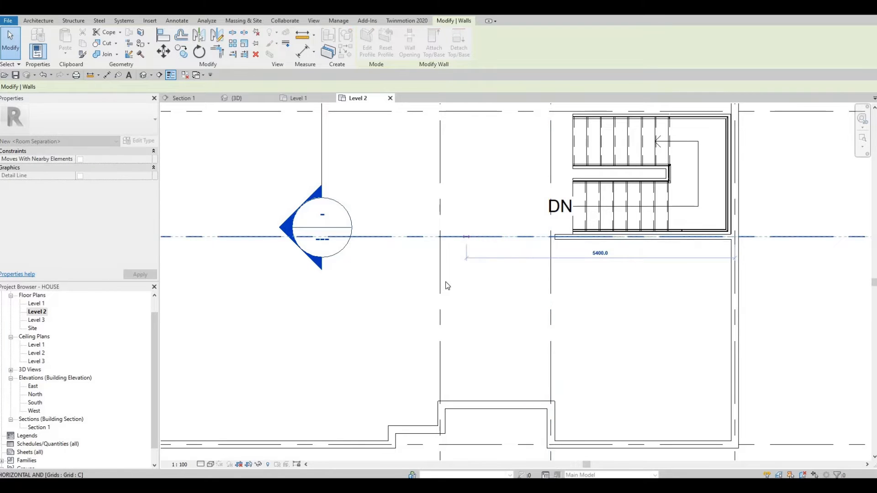
key("Escape")
key("Escape")
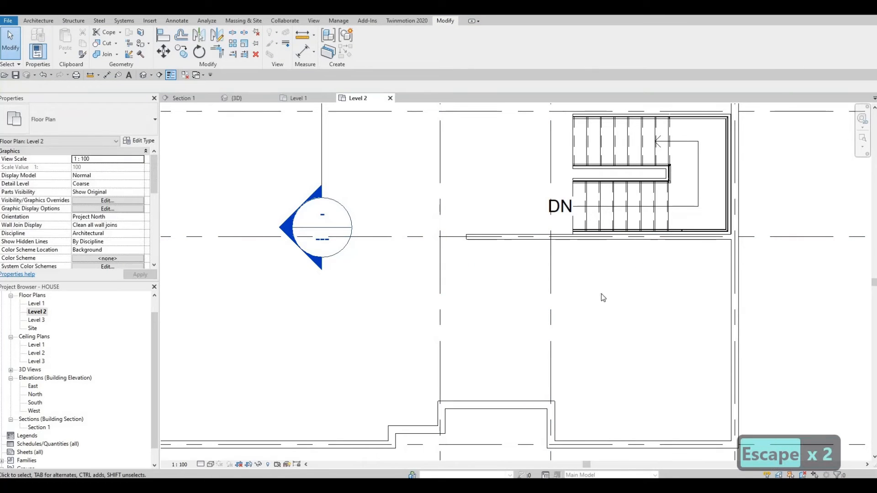
Step: Draw another INTERIOR WALL 1 wall along grid 2, starting about 380 mm north of the entrance recess wall and running north toward grid C
left_click(507, 238)
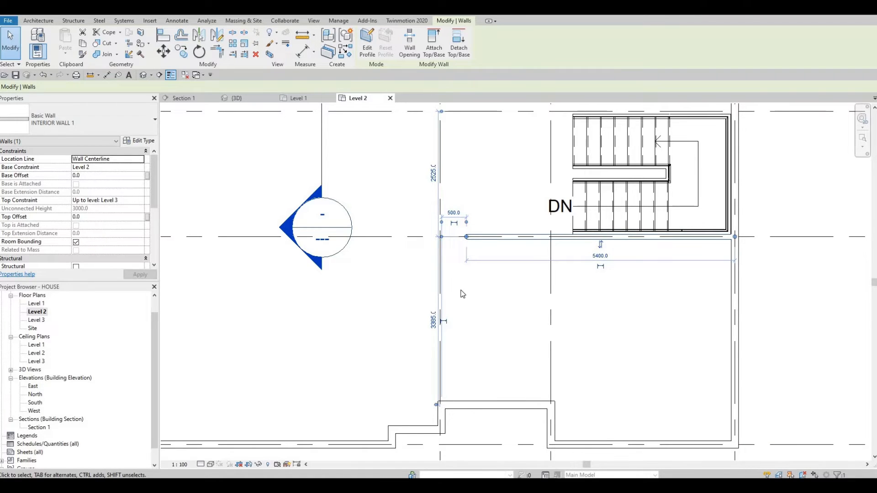
key("c")
key("s")
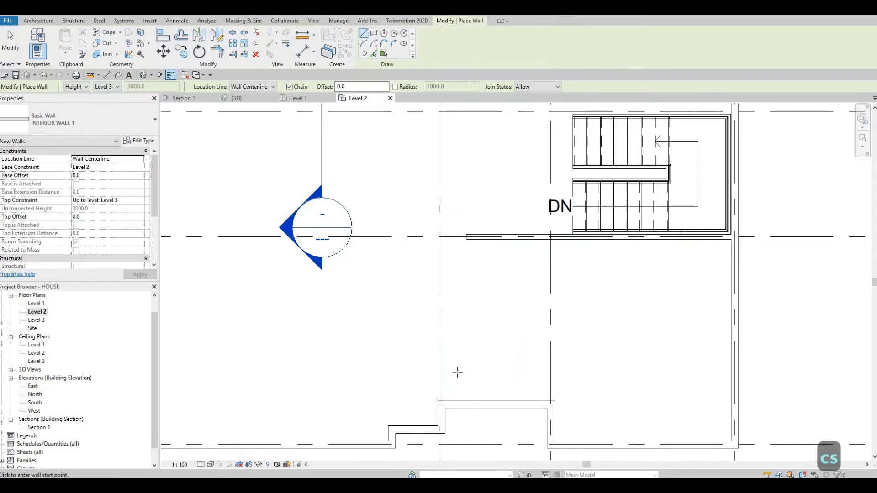
scroll(439, 394, "up", 2)
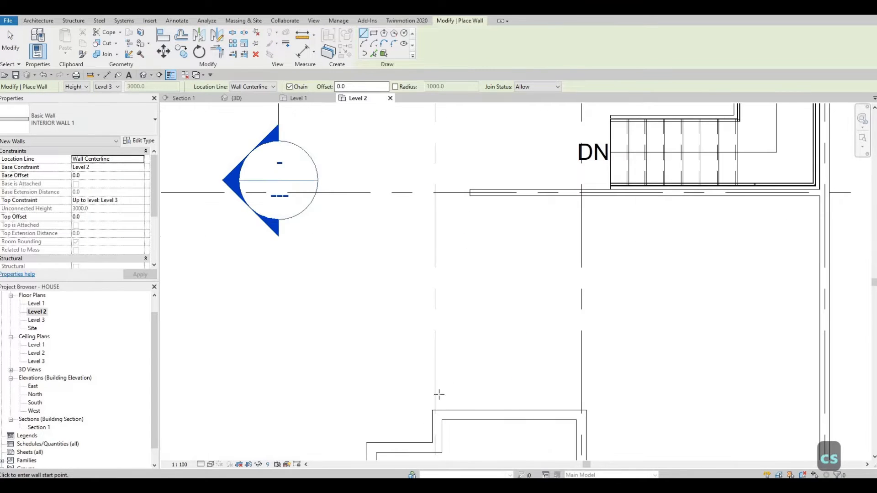
scroll(434, 394, "up", 1)
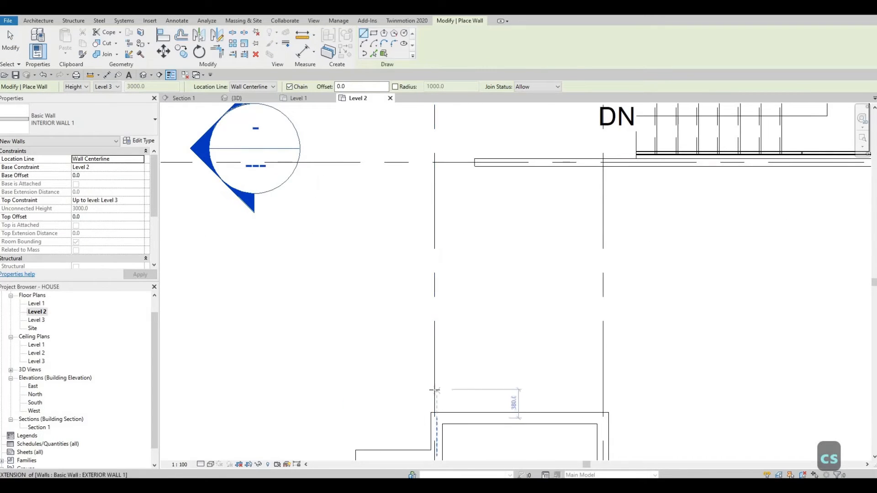
left_click(435, 389)
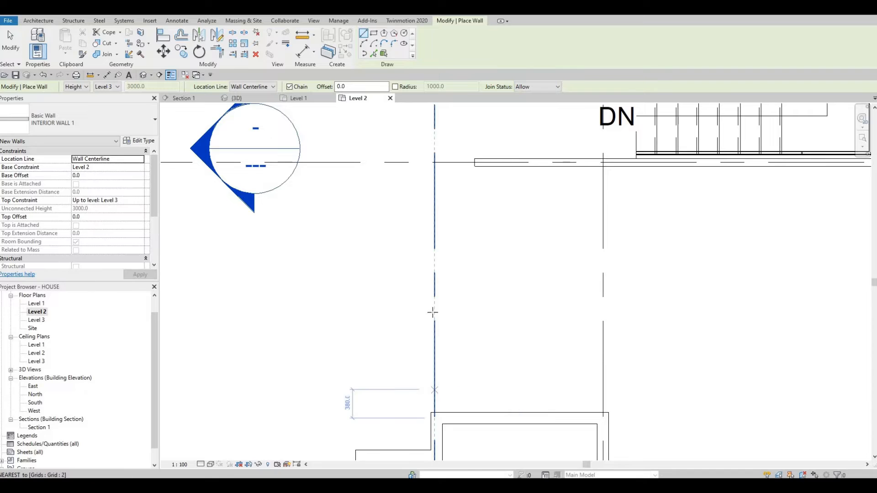
left_click(434, 211)
key("Escape")
key("Escape")
Step: Align the west face of the new grid 2 interior wall with the west face of the exterior wall at the entrance recess
scroll(433, 411, "up", 1)
scroll(435, 423, "up", 1)
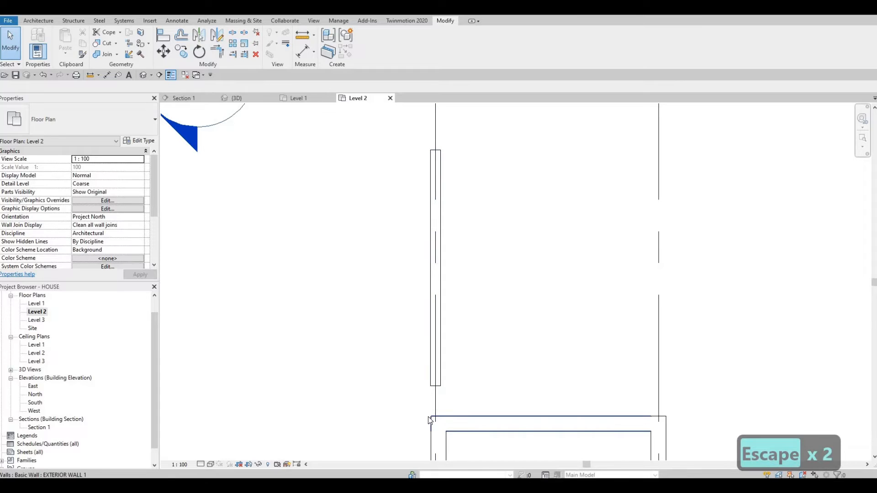
key("a")
key("l")
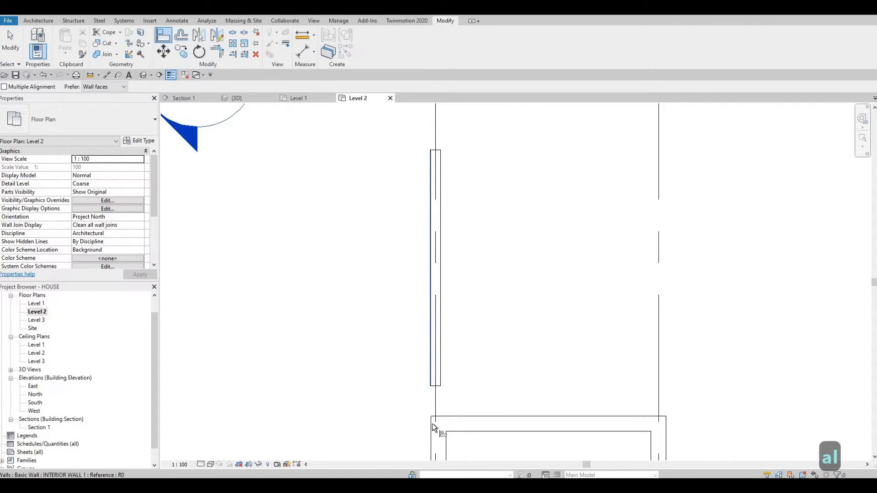
left_click(431, 379)
key("Escape")
key("Escape")
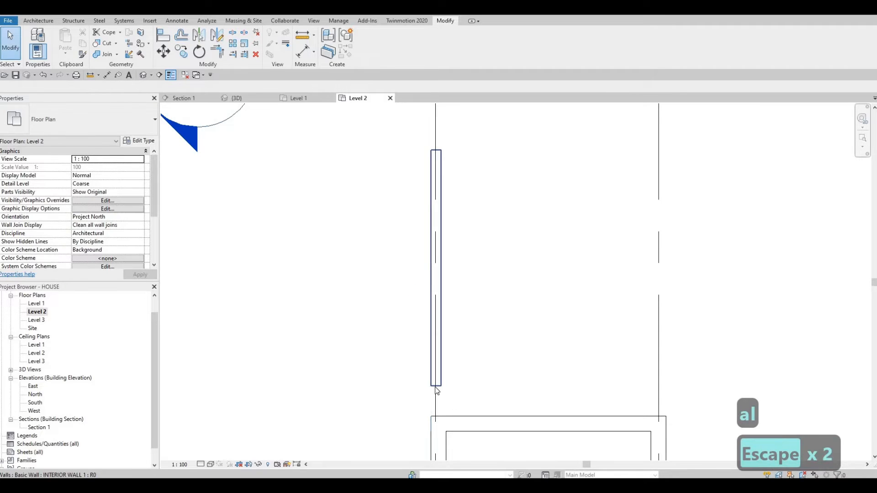
Step: Extend the south end of the grid 2 interior wall to meet the exterior wall at the entrance recess
left_click(436, 399)
left_click_drag(435, 387, 432, 416)
left_click(432, 405)
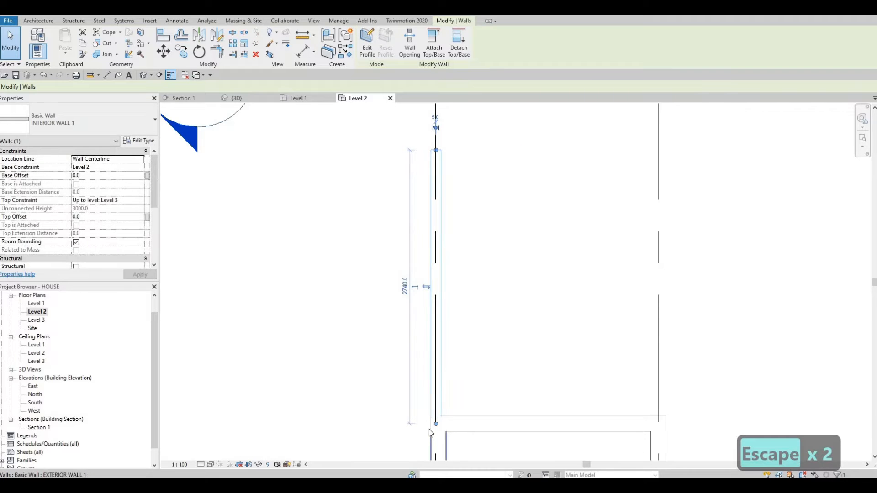
Step: Trim the grid 2 interior wall and the grid C interior wall into a corner where the two grids cross
middle_click_drag(458, 281, 448, 312)
scroll(448, 312, "down", 2)
middle_click_drag(444, 210, 434, 263)
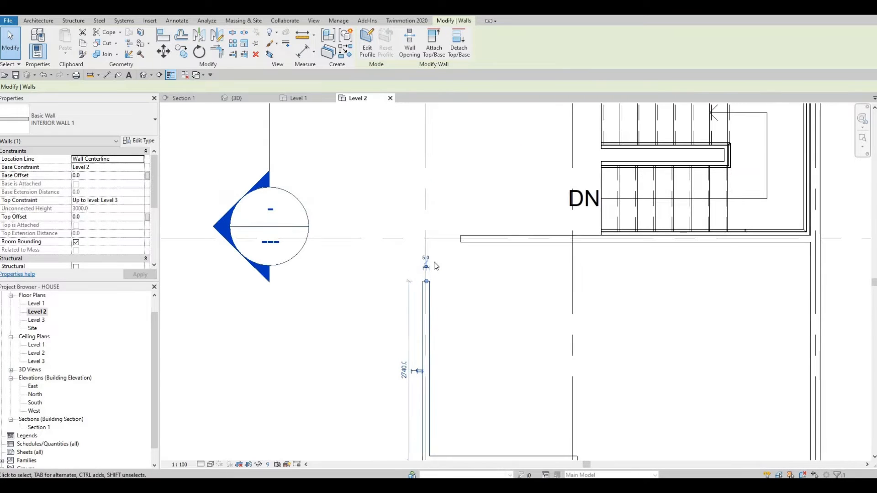
key("t")
key("r")
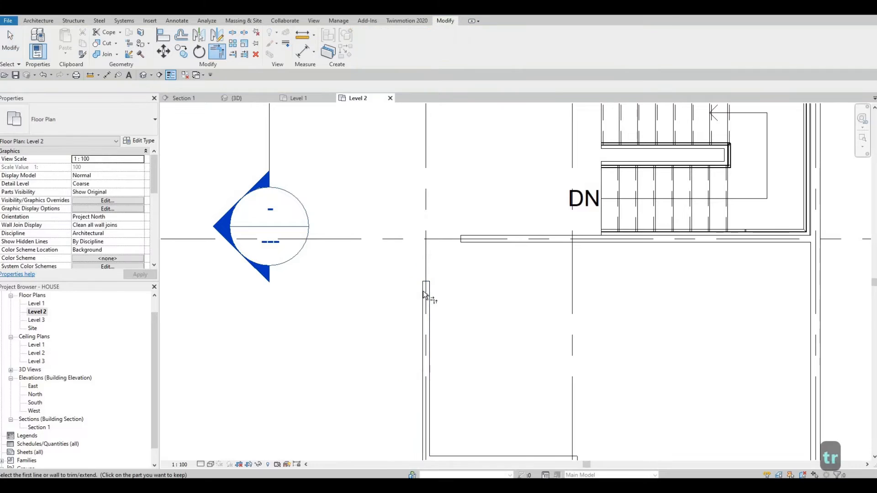
left_click(426, 295)
left_click(474, 241)
middle_click_drag(447, 328, 477, 365)
scroll(476, 365, "down", 2)
key("Escape")
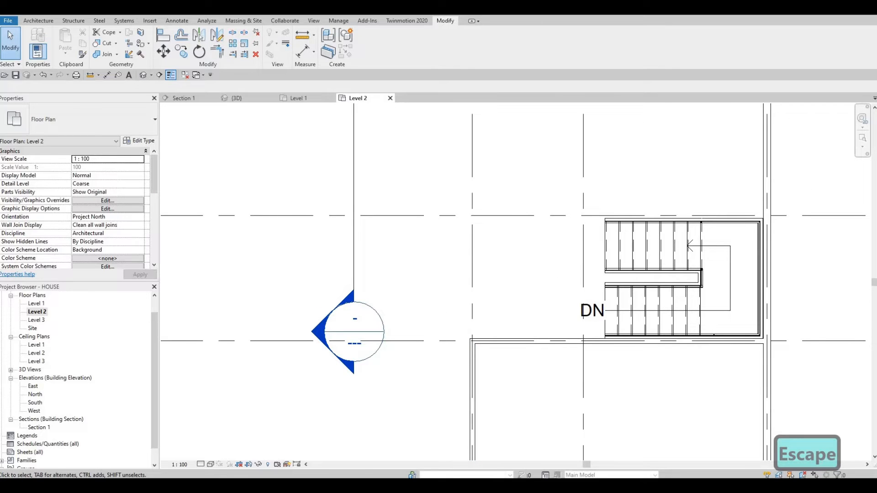
Step: Draw a horizontal INTERIOR WALL 1 wall about 6800 mm long from the west exterior wall to grid 2, about 1100 mm south of grid B
scroll(445, 395, "down", 2)
middle_click_drag(445, 395, 509, 356)
scroll(509, 356, "down", 1)
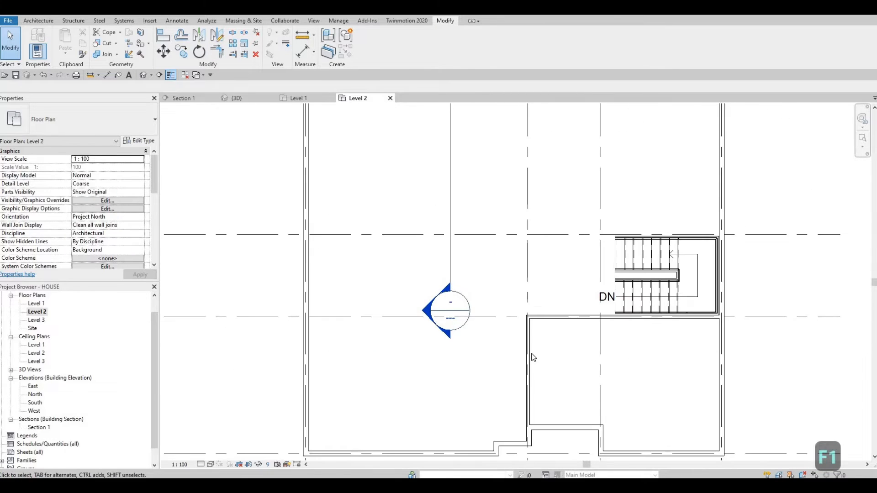
left_click(531, 353)
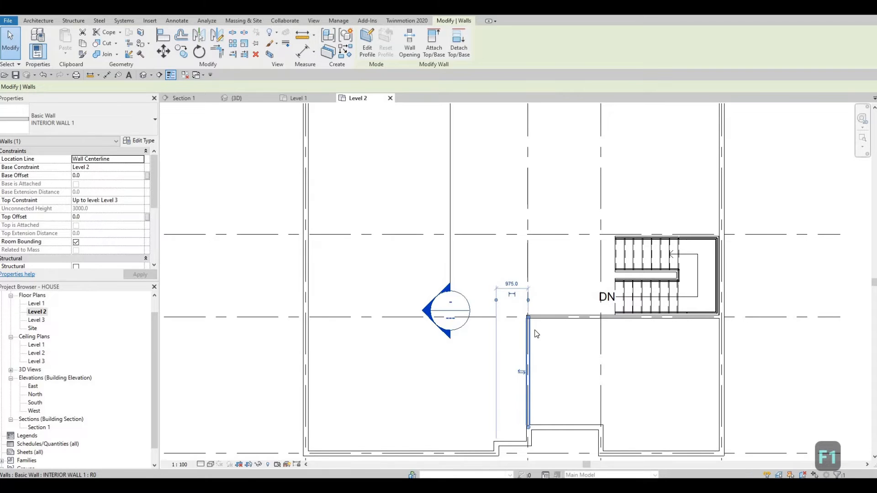
key("c")
key("s")
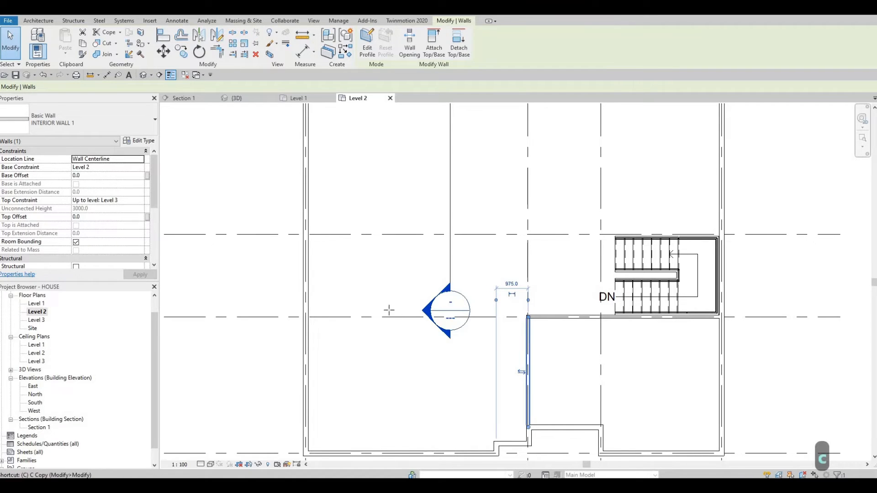
left_click(305, 271)
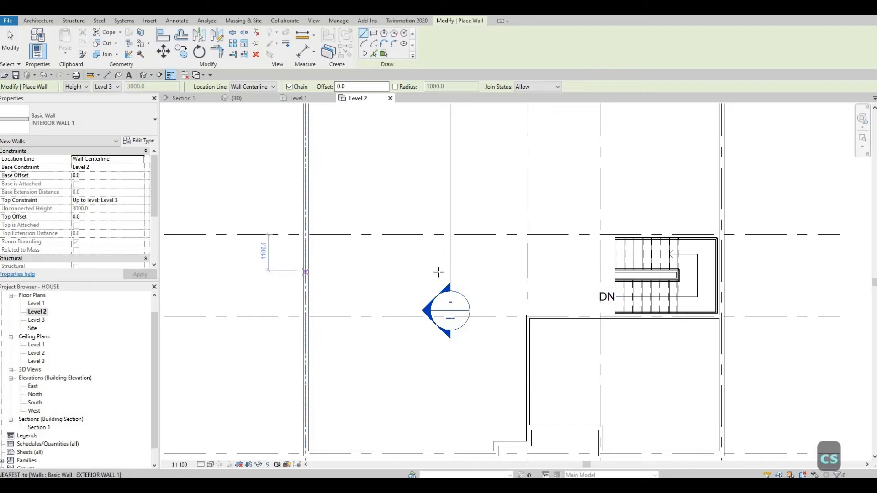
left_click(529, 270)
key("Escape")
key("Escape")
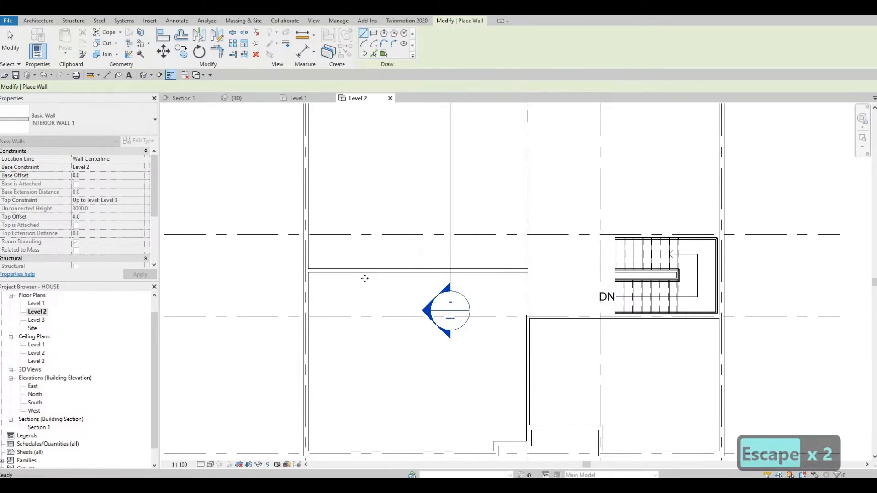
Step: Set the distance between the new horizontal interior wall and the grid C interior wall to 1300 mm
left_click(365, 273)
scroll(544, 301, "up", 2)
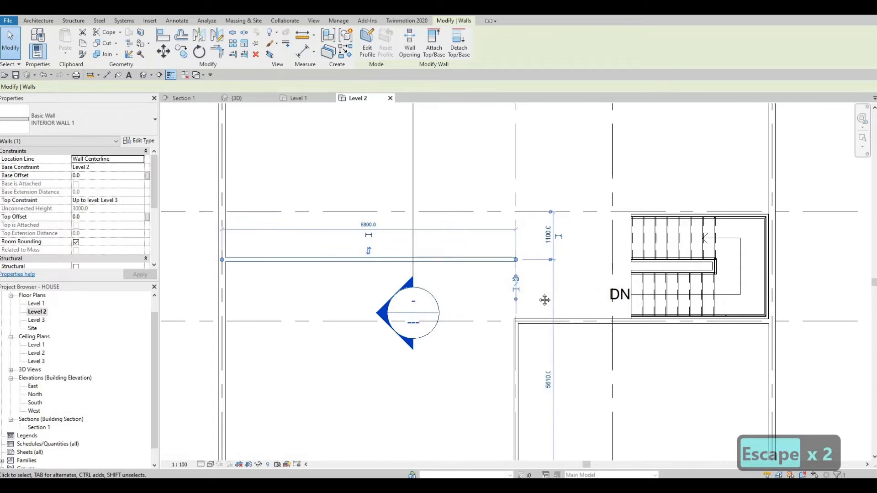
scroll(518, 297, "down", 2)
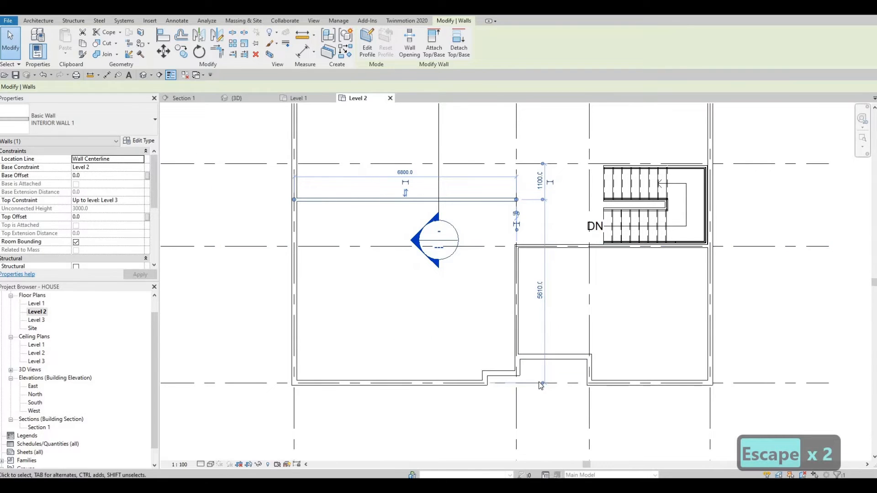
left_click_drag(542, 384, 521, 227)
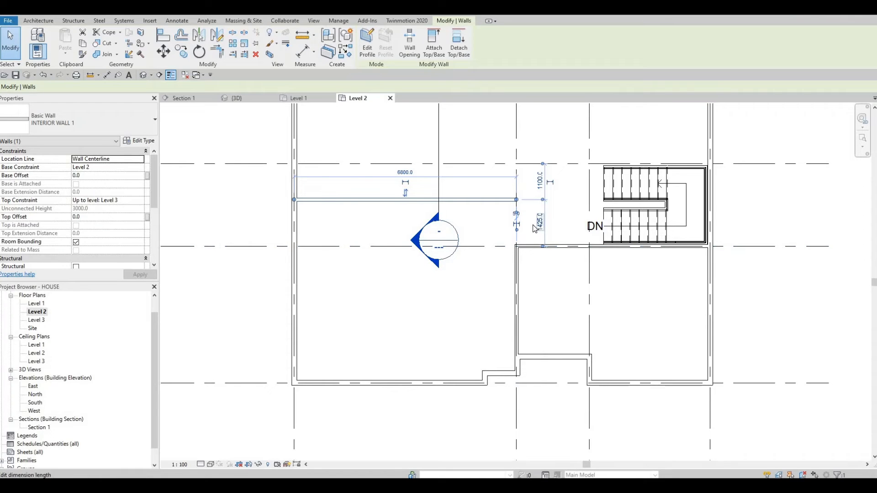
scroll(542, 224, "up", 2)
scroll(554, 226, "up", 2)
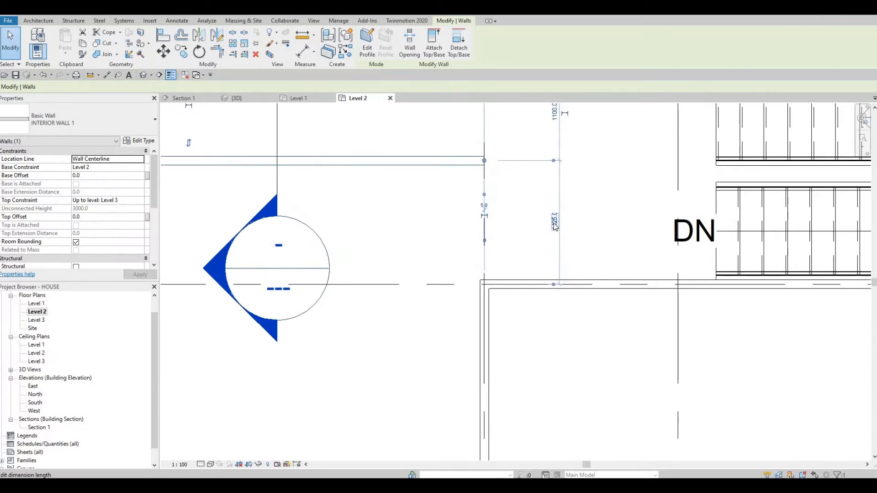
left_click(555, 225)
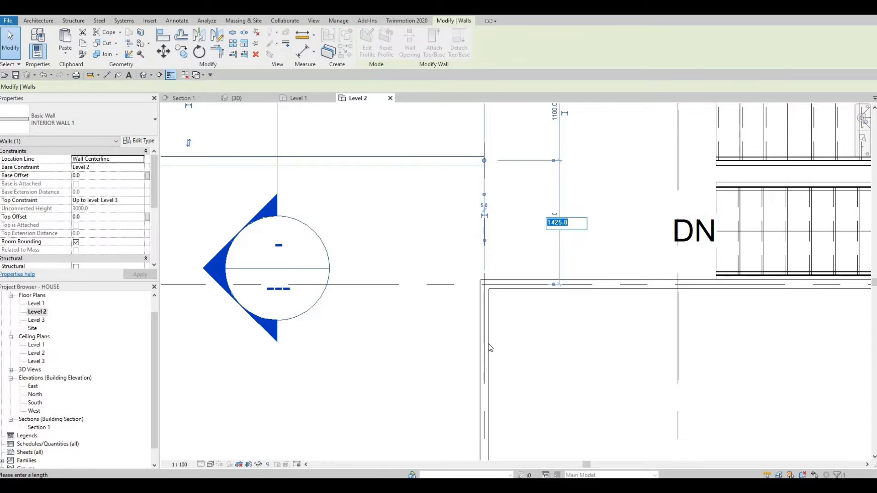
type("1300")
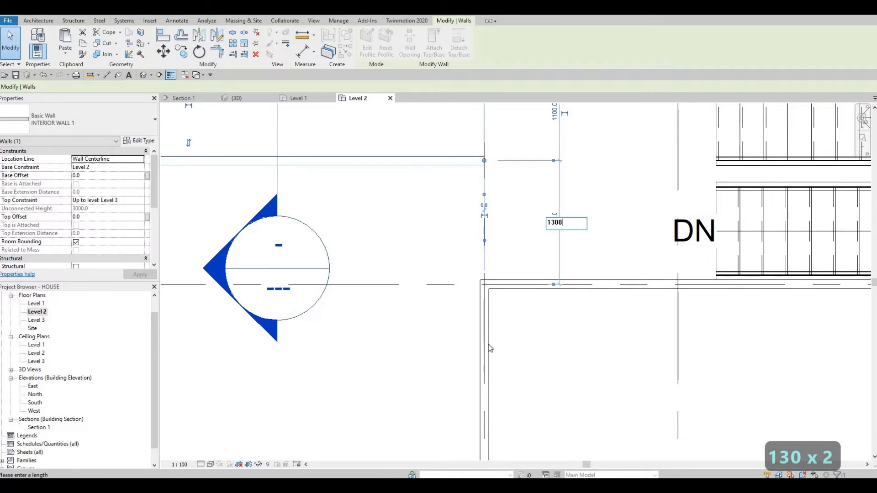
key("Return")
scroll(485, 337, "down", 1)
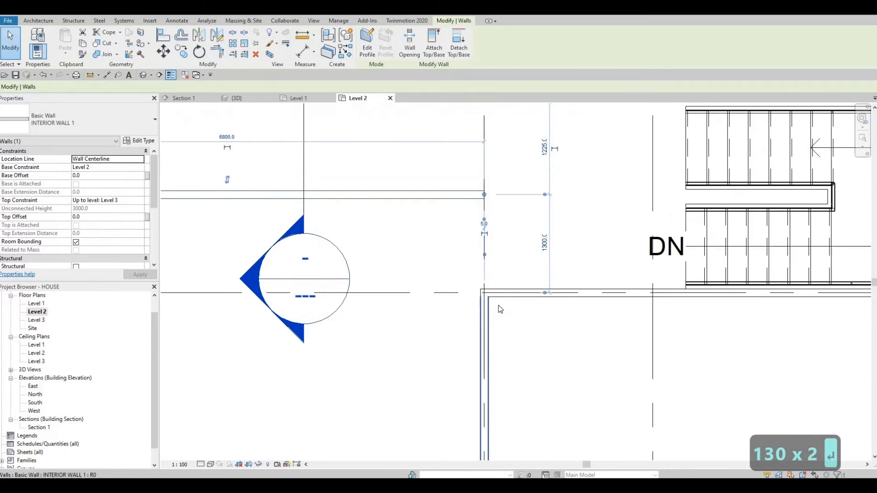
Step: Trim the new horizontal interior wall and the grid 2 interior wall into a corner
middle_click_drag(460, 307, 515, 292)
scroll(565, 285, "down", 2)
key("Escape")
middle_click_drag(520, 228, 552, 236)
scroll(554, 240, "down", 1)
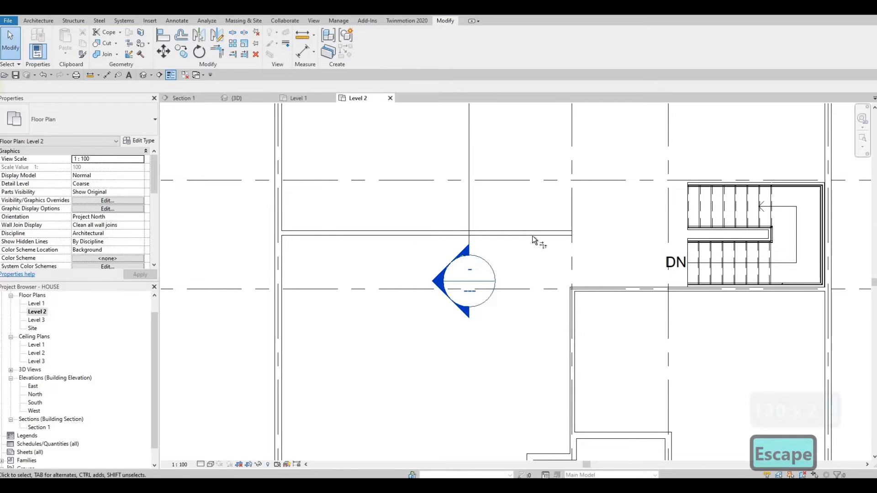
key("t")
key("r")
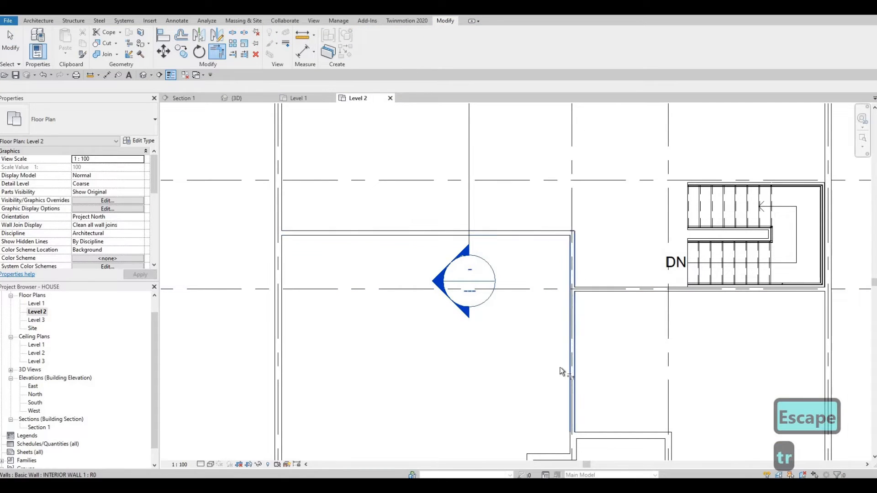
scroll(638, 322, "down", 1)
middle_click_drag(596, 313, 580, 322)
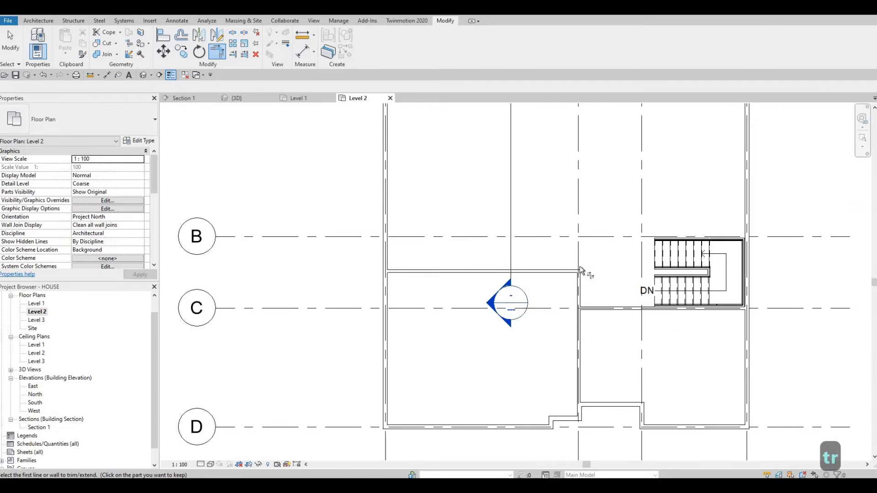
left_click(580, 267)
left_click(452, 264)
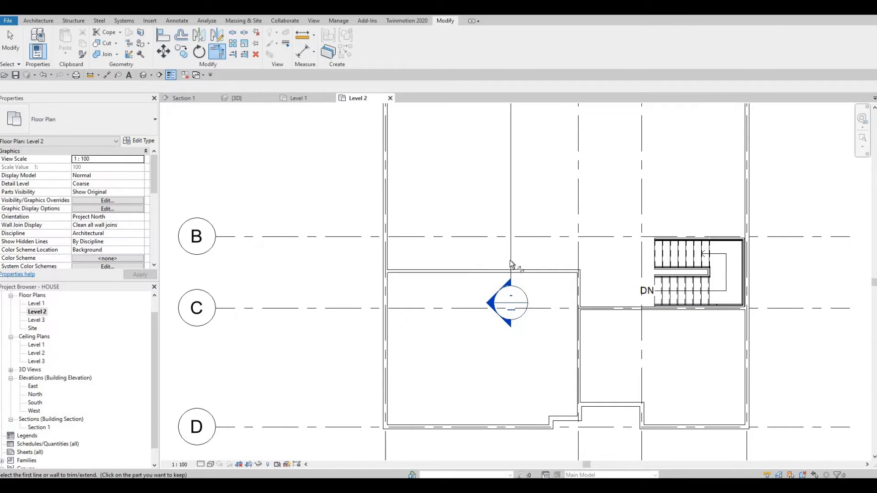
Step: Draw a short vertical INTERIOR WALL 1 wall west of grid 2, running north in line with the exterior wall jog beside the entrance recess
middle_click_drag(514, 276, 515, 299)
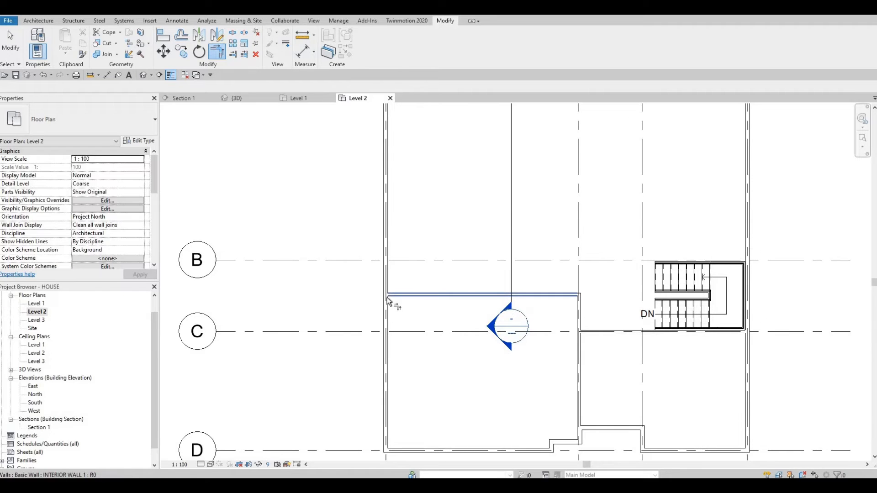
middle_click_drag(454, 287, 437, 325)
middle_click_drag(523, 321, 523, 323)
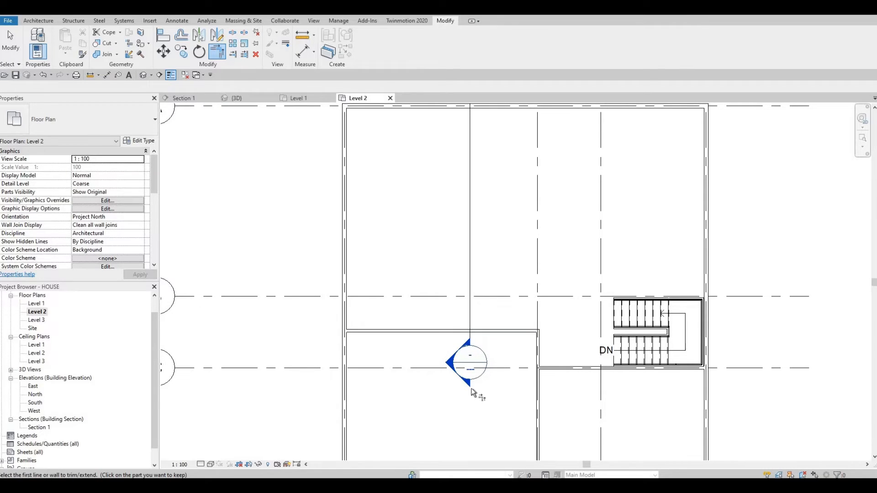
middle_click_drag(465, 382, 432, 261)
scroll(436, 278, "up", 3)
middle_click_drag(533, 350, 510, 308)
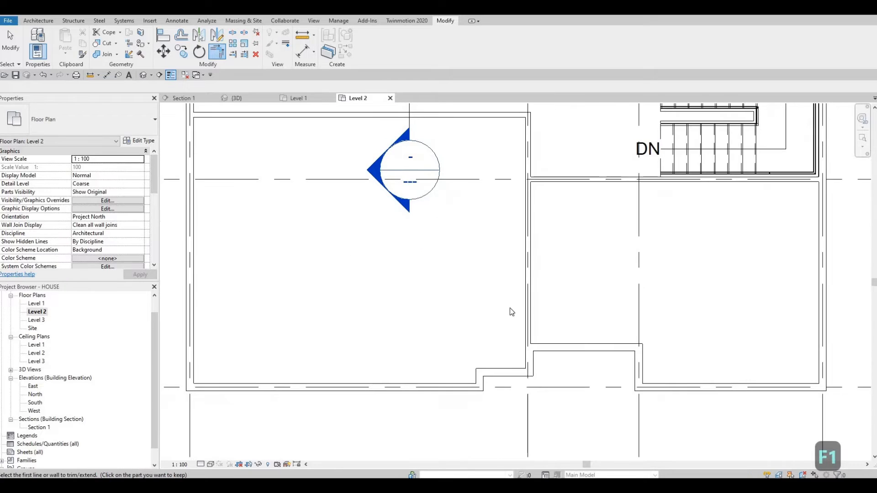
middle_click_drag(532, 263, 524, 309)
key("Escape")
key("Escape")
left_click(511, 326)
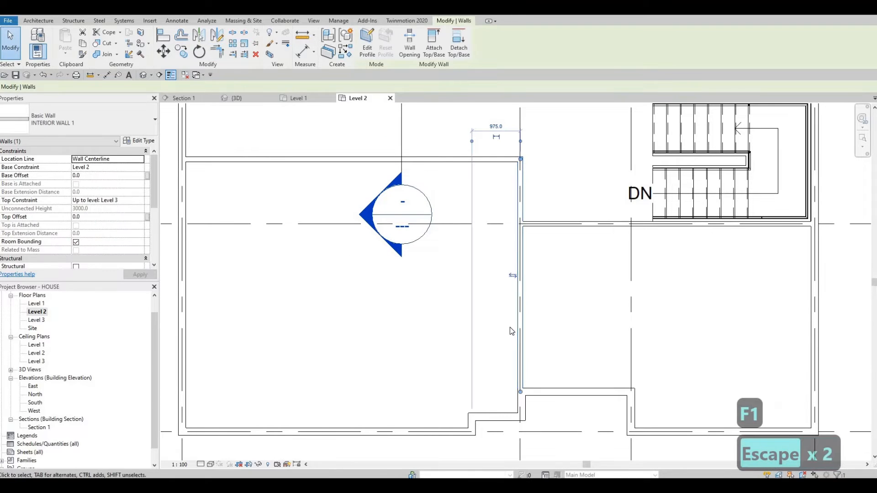
key("c")
key("s")
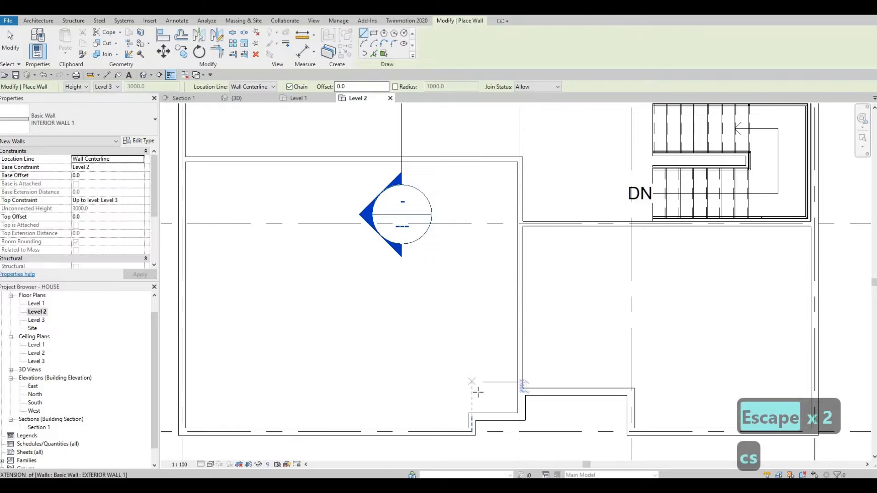
scroll(473, 394, "up", 1)
left_click(472, 394)
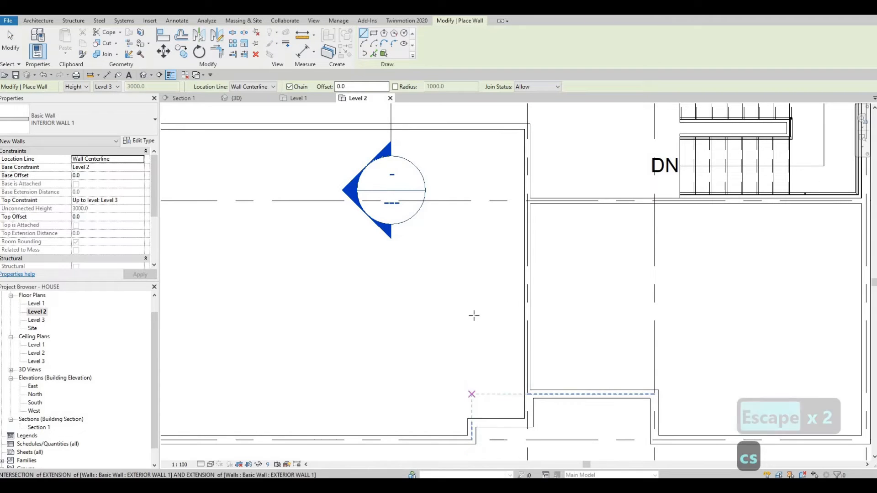
key("Escape")
key("Escape")
scroll(486, 441, "up", 2)
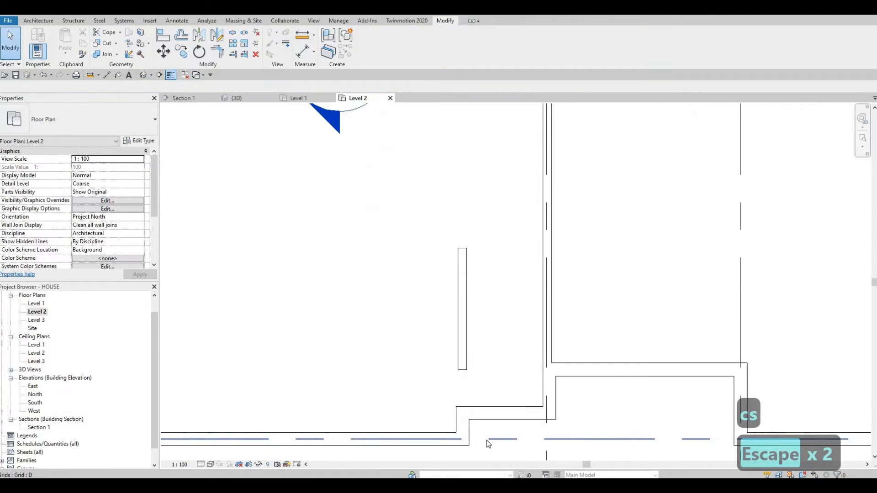
Step: Align the west face of the short vertical interior wall with the west face of the exterior wall jog
key("a")
key("l")
left_click(454, 411)
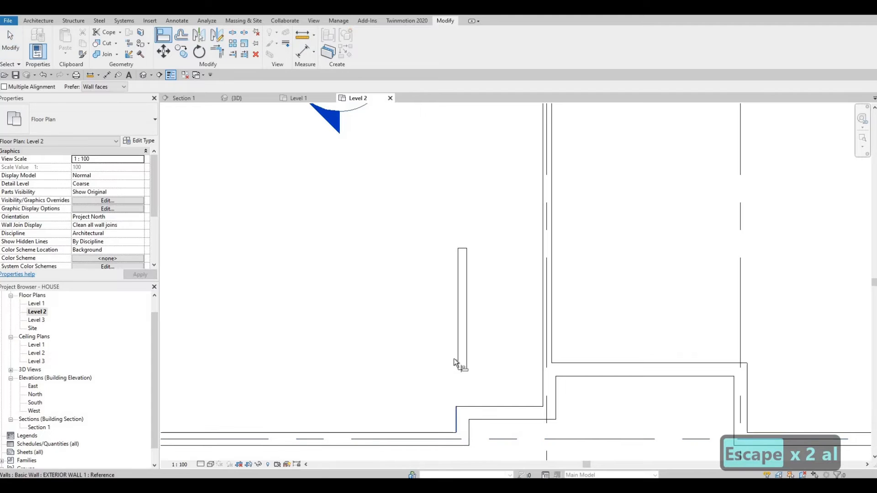
left_click(459, 361)
key("Escape")
key("Escape")
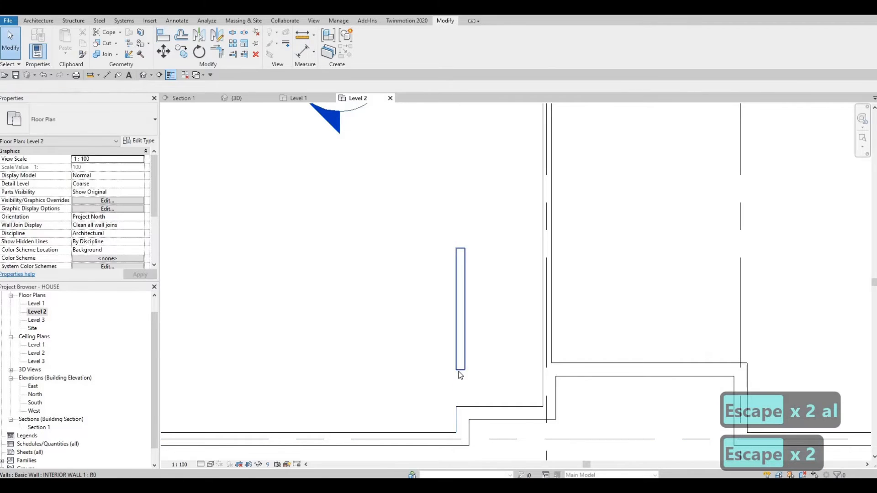
Step: Extend the short vertical wall south to the exterior wall and north to the horizontal interior wall above grid C
left_click(461, 366)
left_click_drag(461, 369, 460, 407)
scroll(494, 330, "down", 2)
middle_click_drag(494, 330, 487, 369)
scroll(487, 370, "down", 1)
scroll(477, 358, "down", 1)
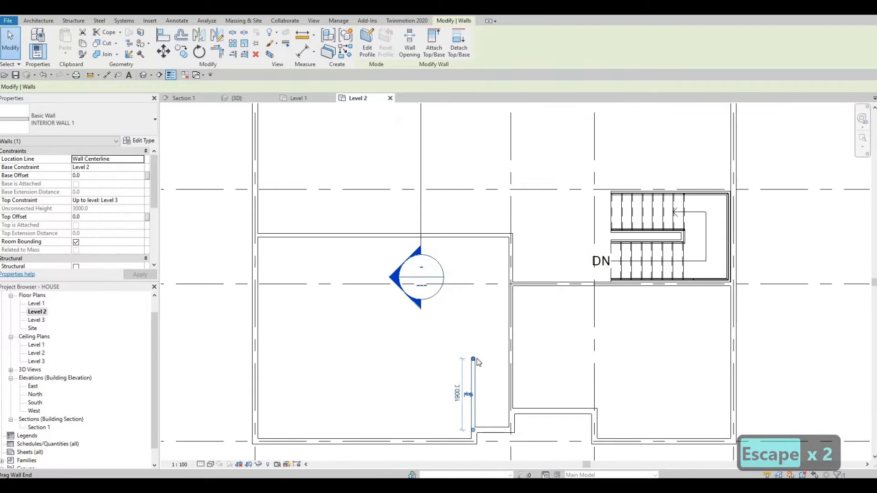
left_click_drag(476, 290, 474, 236)
key("Escape")
key("Escape")
key("Escape")
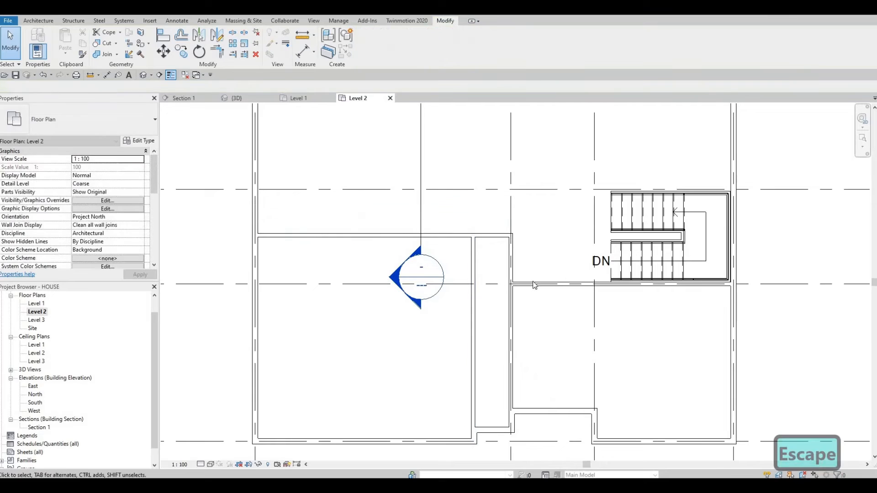
Step: Extend the west end of the grid C interior wall past grid 2 to the new vertical interior wall
left_click(511, 284)
key("r")
key("s")
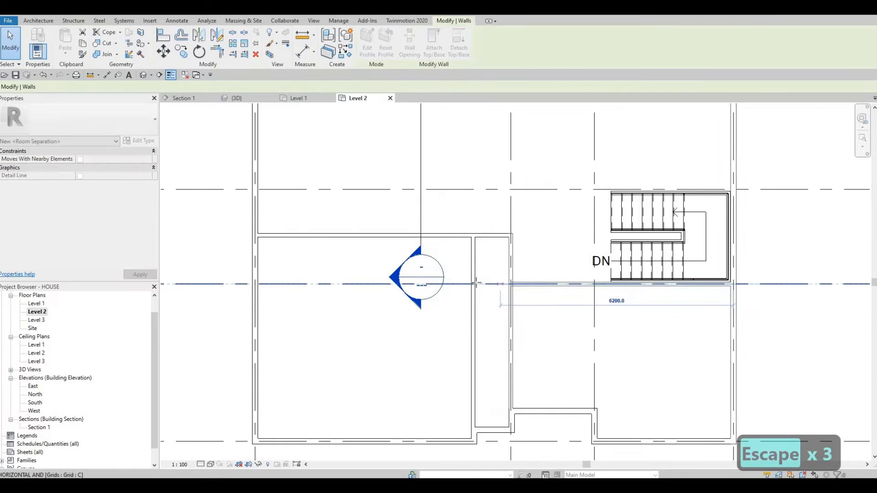
left_click_drag(529, 284, 474, 285)
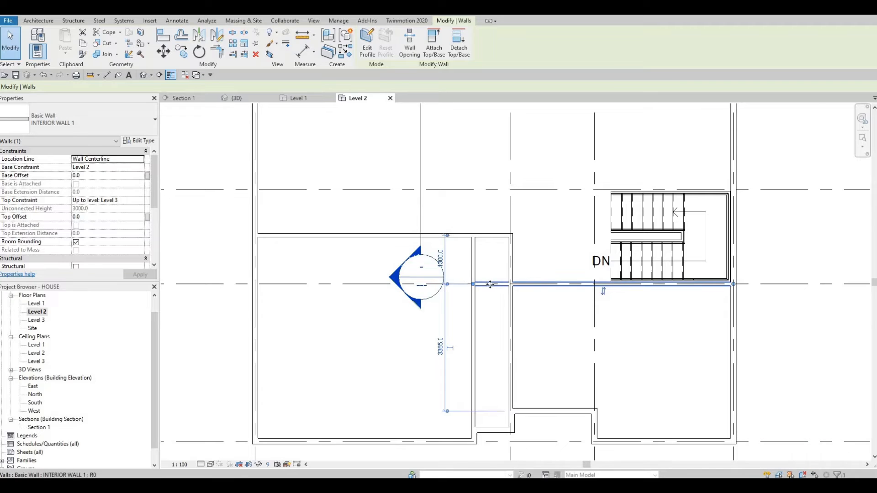
Step: Trim the horizontal wall above grid C and the vertical wall west of grid 2 to a corner, and shorten the grid 2 wall to grid C
scroll(489, 274, "up", 2)
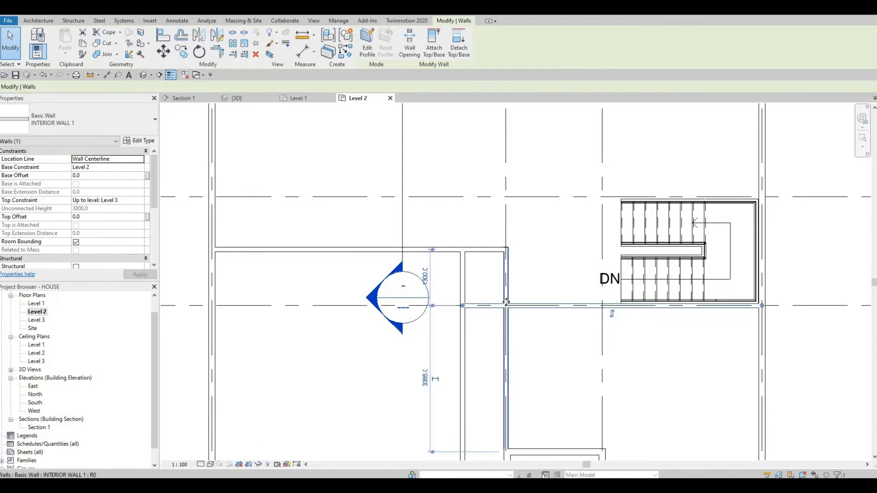
key("t")
key("r")
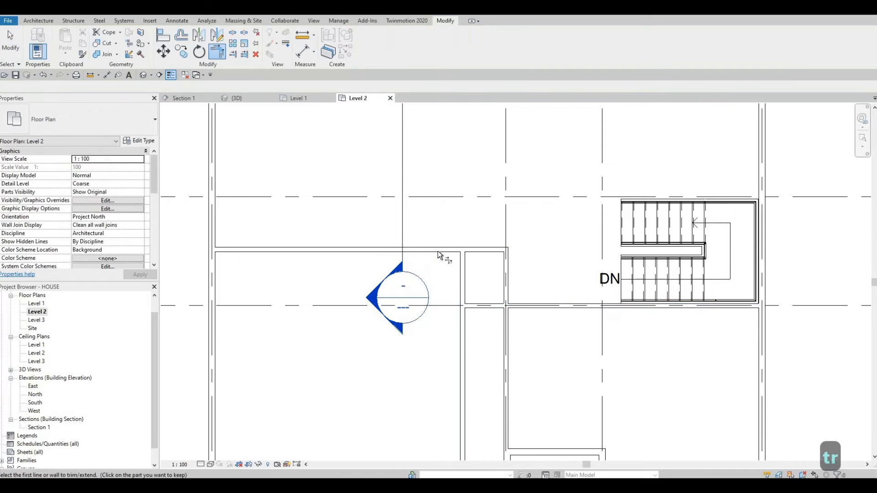
left_click(437, 252)
left_click(461, 265)
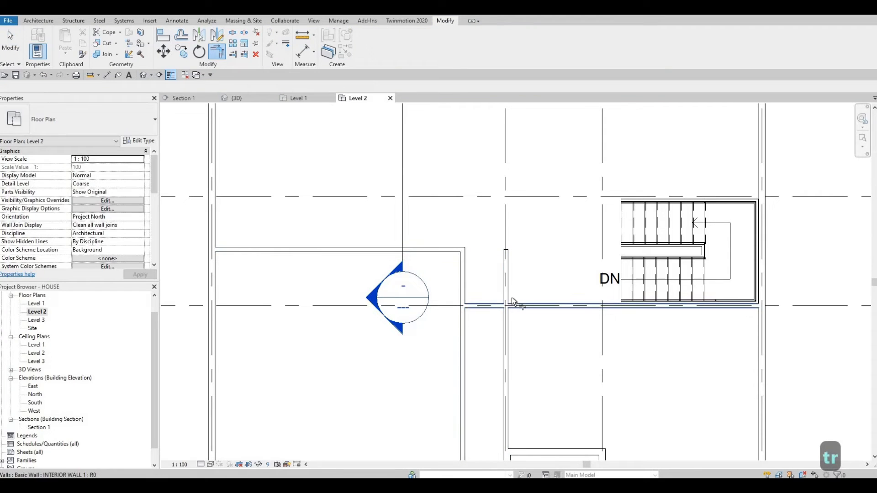
key("Escape")
key("Escape")
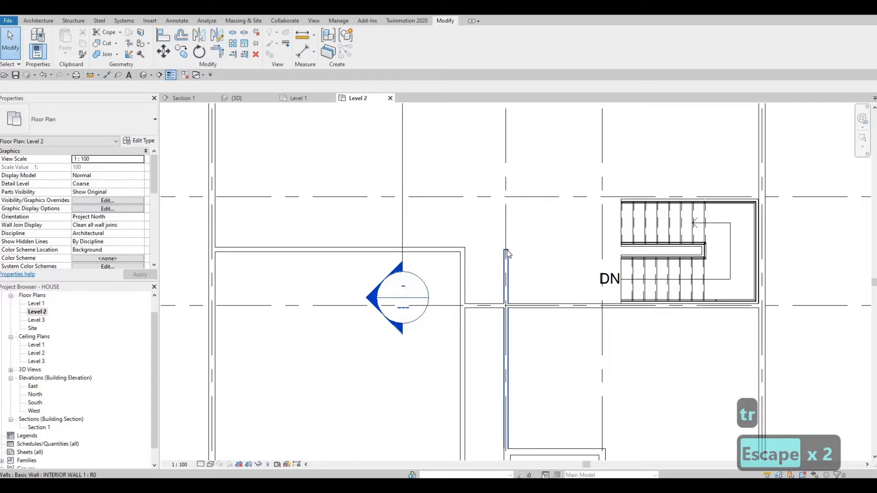
left_click(507, 251)
left_click_drag(506, 250, 472, 306)
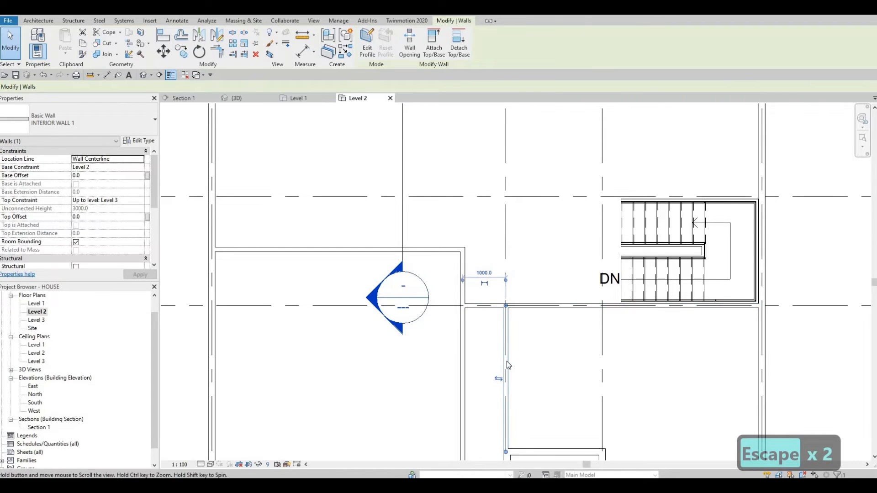
Step: Examine the narrow room west of grid 2 and the walls around it on the Level 2 plan
middle_click_drag(509, 383, 513, 367)
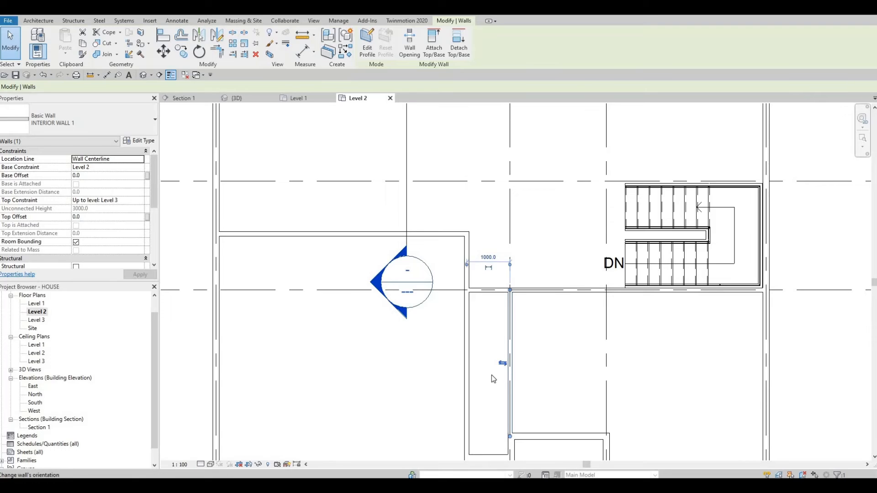
middle_click_drag(485, 391, 566, 374)
scroll(514, 369, "down", 1)
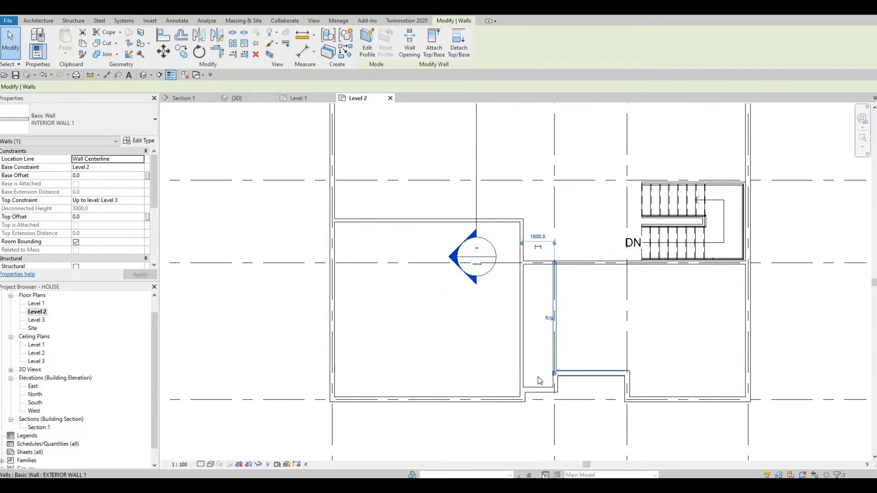
middle_click_drag(563, 326, 531, 315)
scroll(514, 314, "down", 1)
middle_click_drag(534, 424, 519, 360)
middle_click_drag(508, 298, 460, 289)
scroll(508, 360, "down", 1)
key("F1")
scroll(473, 314, "up", 3)
scroll(460, 286, "down", 1)
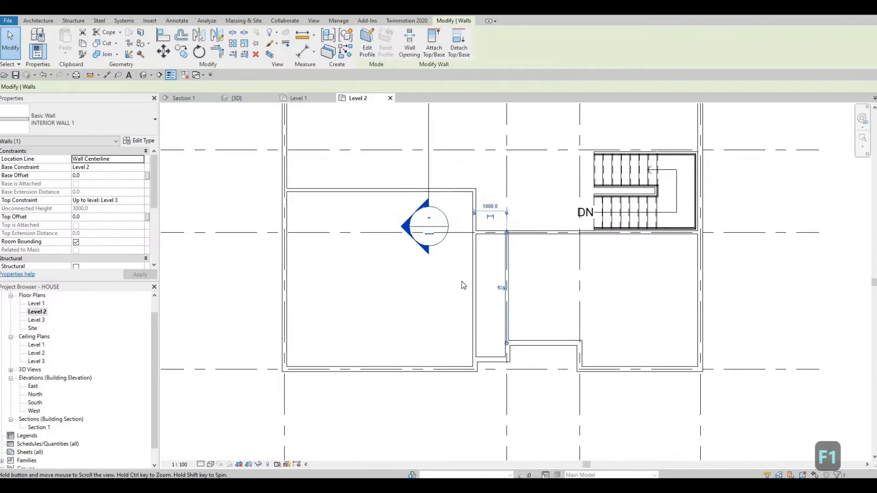
middle_click_drag(476, 322, 468, 297)
scroll(468, 296, "up", 1)
middle_click_drag(467, 297, 466, 303)
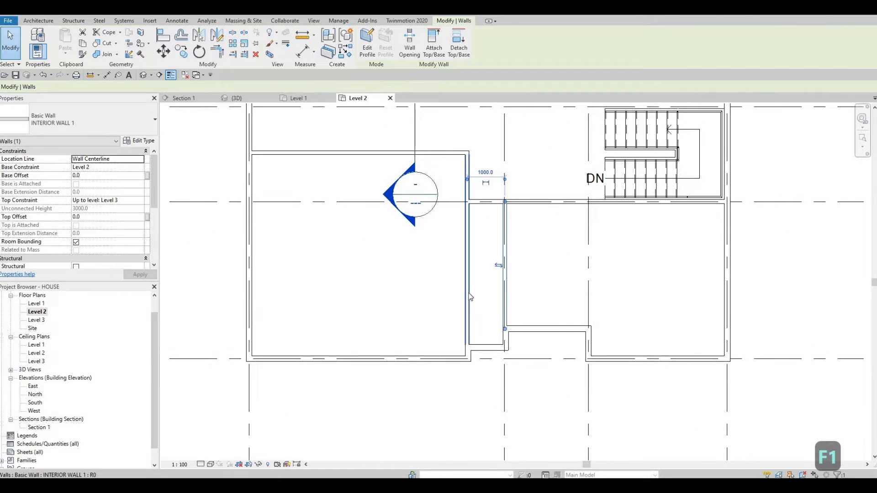
Step: Set the distance between the vertical interior wall west of grid 2 and grid 2 to 1750 mm
left_click(467, 178)
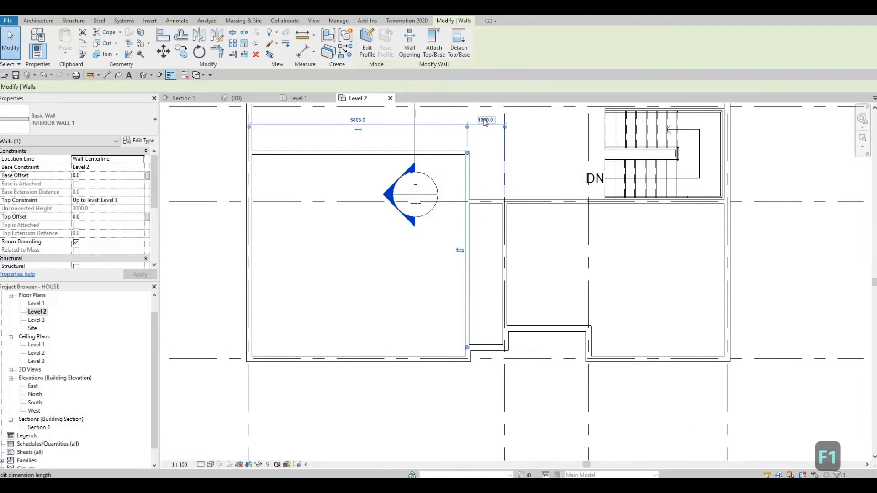
left_click(485, 121)
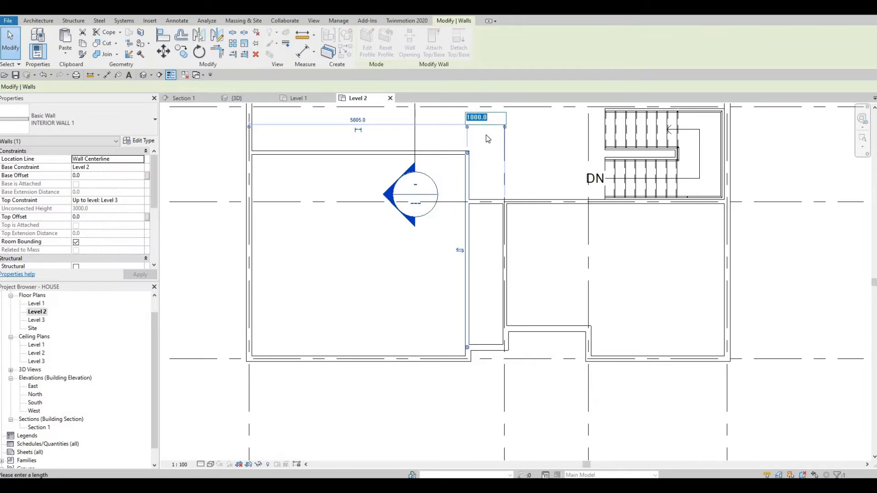
type("17")
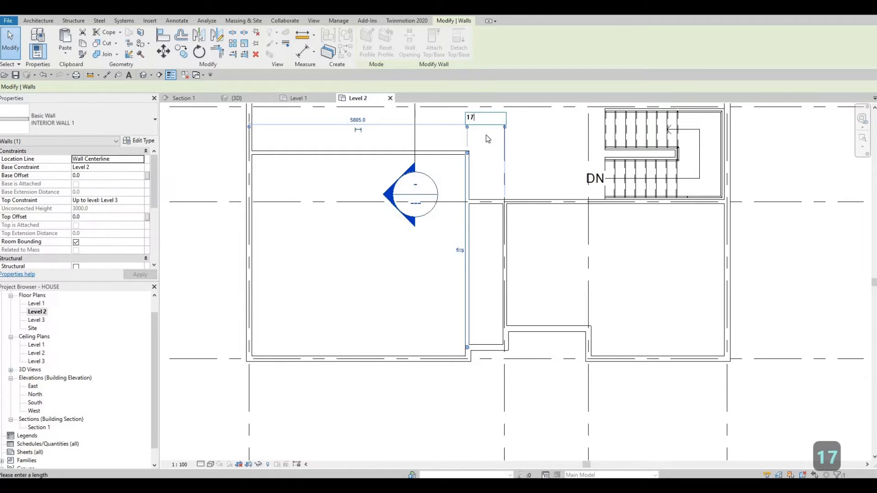
type("50")
key("Return")
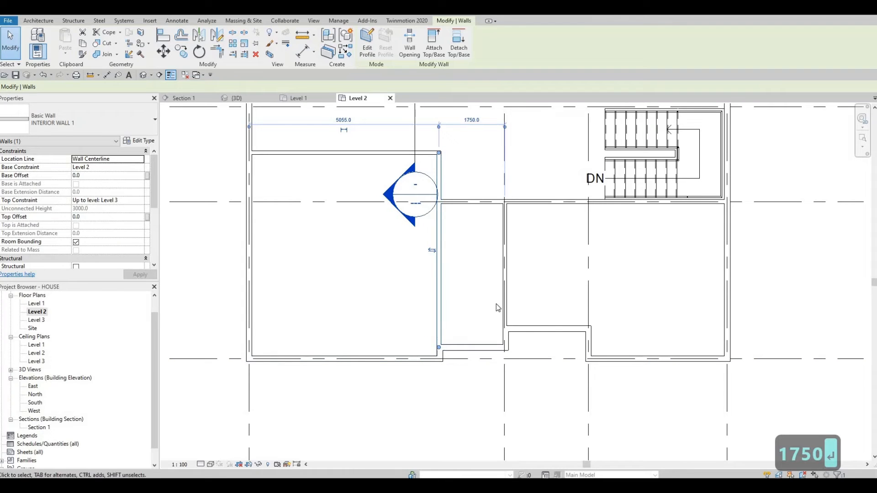
scroll(492, 305, "down", 4)
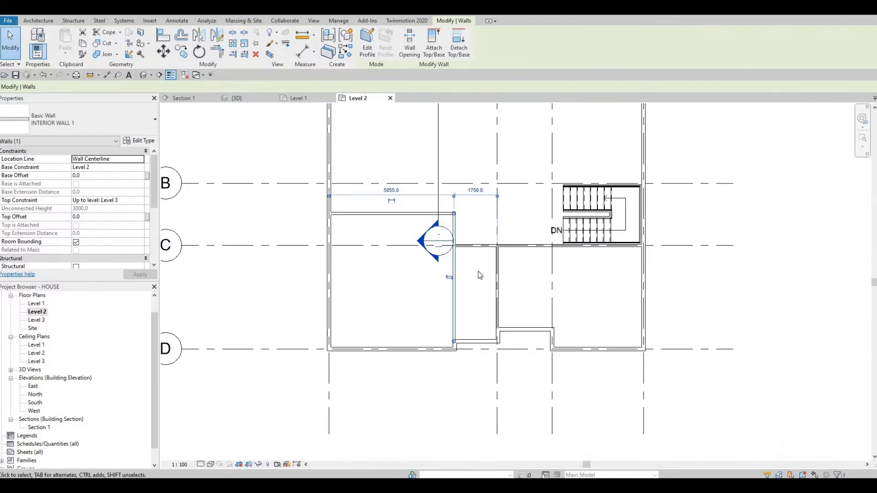
scroll(488, 281, "down", 2)
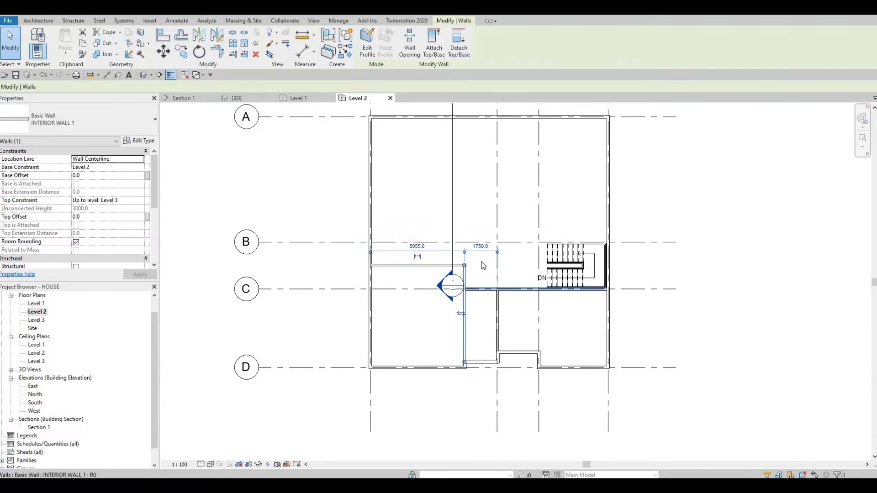
middle_click_drag(482, 281, 475, 289)
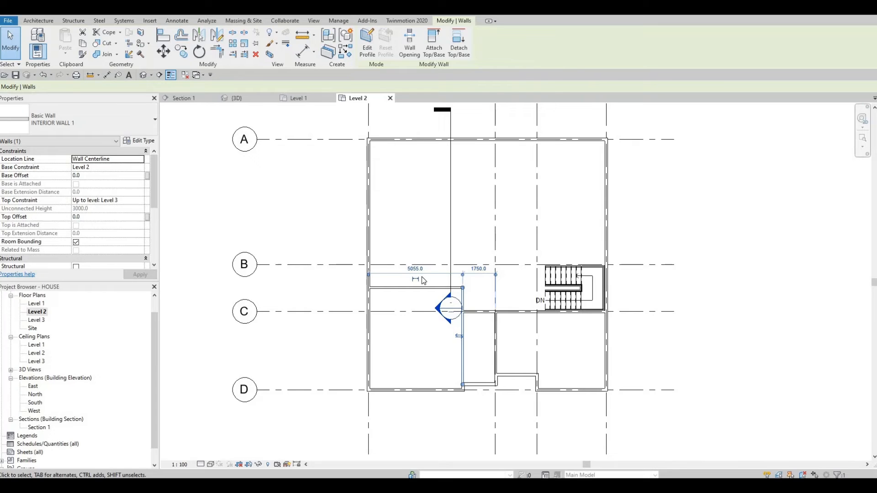
key("Escape")
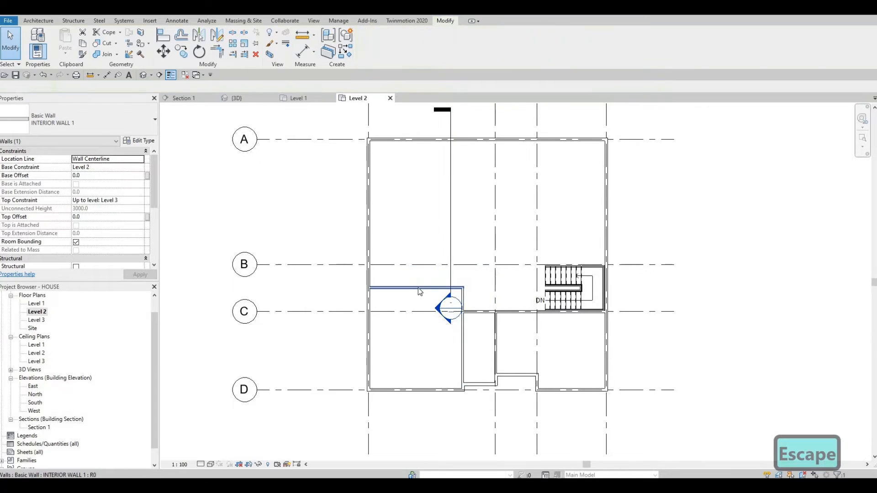
Step: Draw a horizontal INTERIOR WALL 1 wall about 5055 mm long from the west exterior wall, just north of grid B
left_click(418, 288)
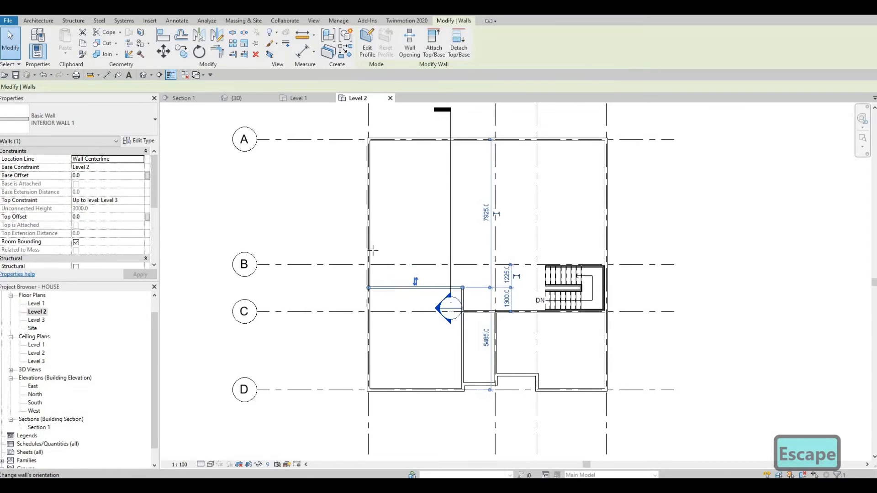
key("c")
key("s")
scroll(413, 246, "up", 2)
left_click(353, 254)
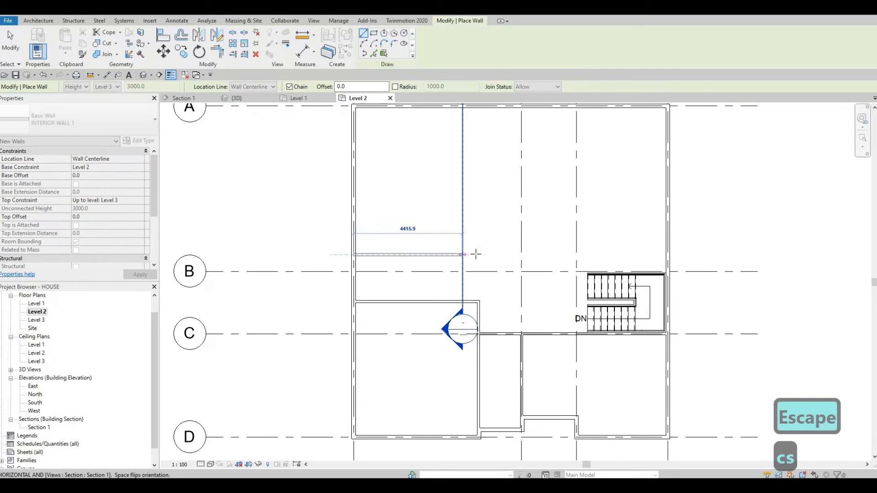
left_click(477, 254)
key("Escape")
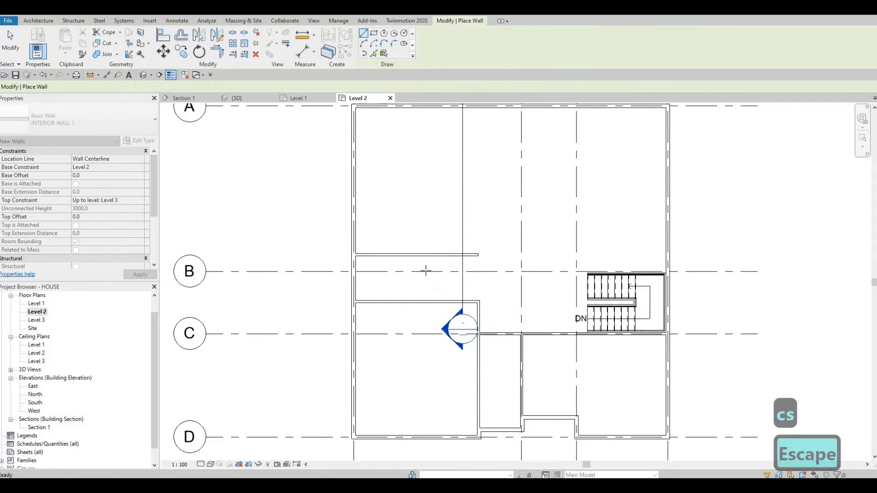
key("Escape")
key("Escape")
Step: Set the spacing between the new wall north of grid B and the horizontal wall below it to 2050 mm
left_click(400, 256)
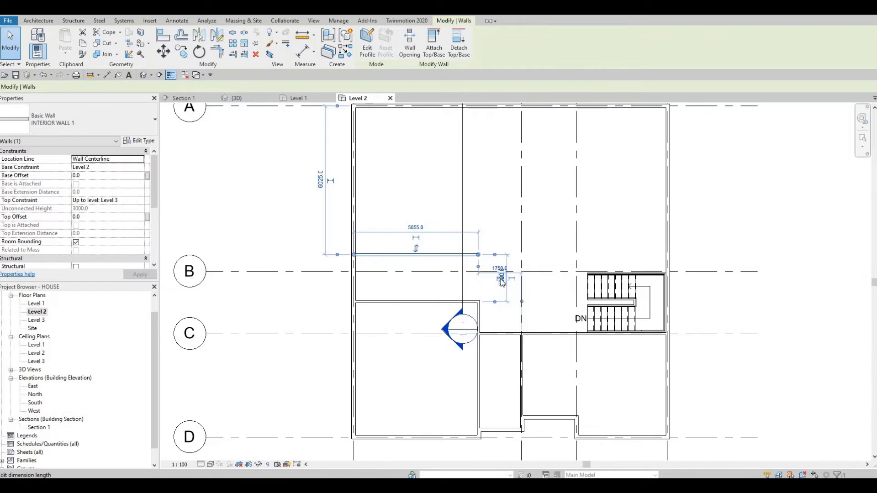
scroll(501, 283, "up", 1)
scroll(503, 285, "up", 1)
left_click(498, 295)
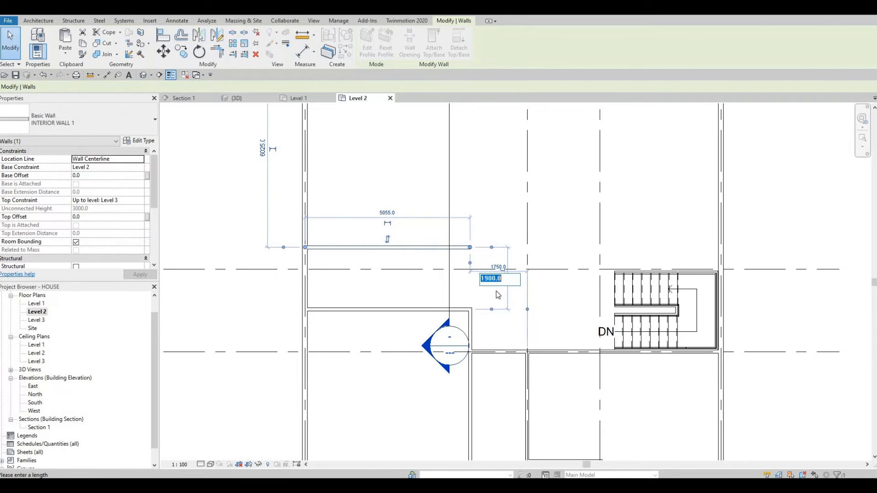
type("205")
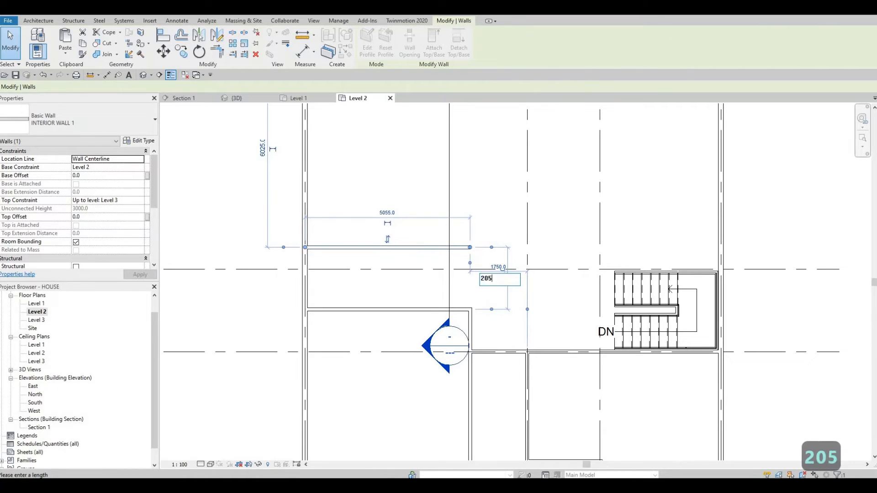
type("0")
key("Return")
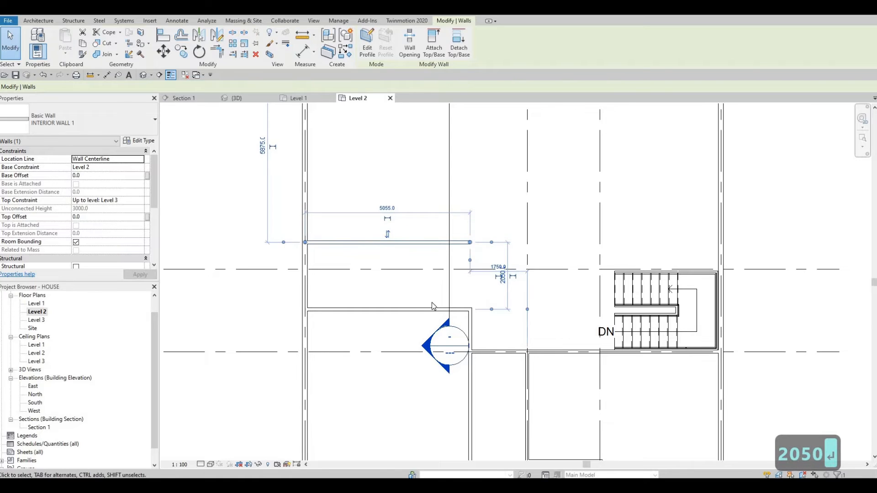
key("Escape")
key("Escape")
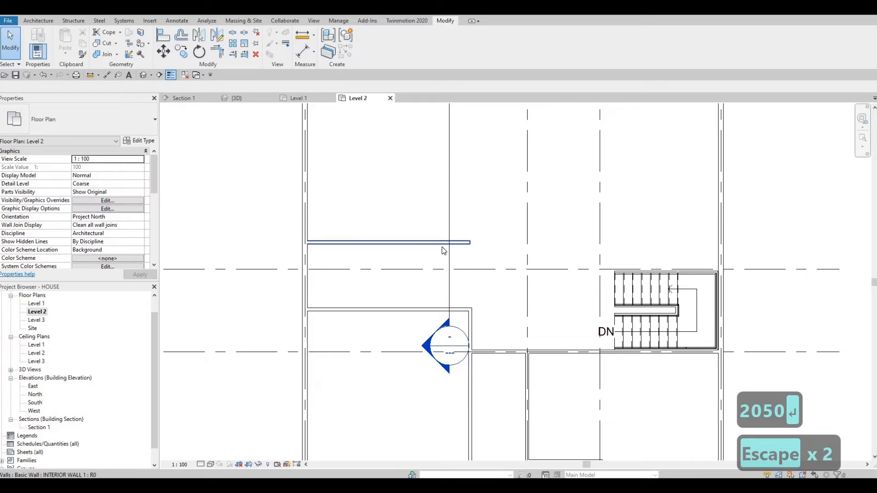
Step: Draw an INTERIOR WALL 1 wall about 7375 mm long along grid B, from the east exterior wall westward past grid 2
scroll(418, 264, "down", 2)
middle_click_drag(475, 263, 444, 299)
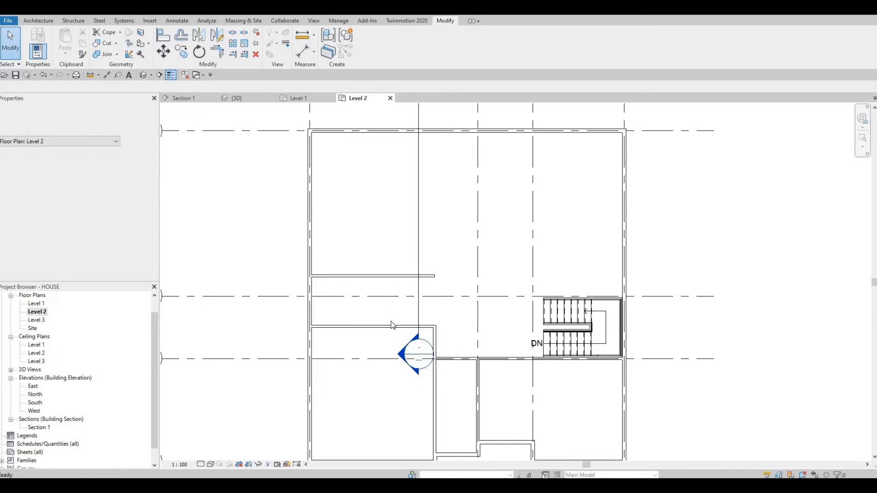
key("F1")
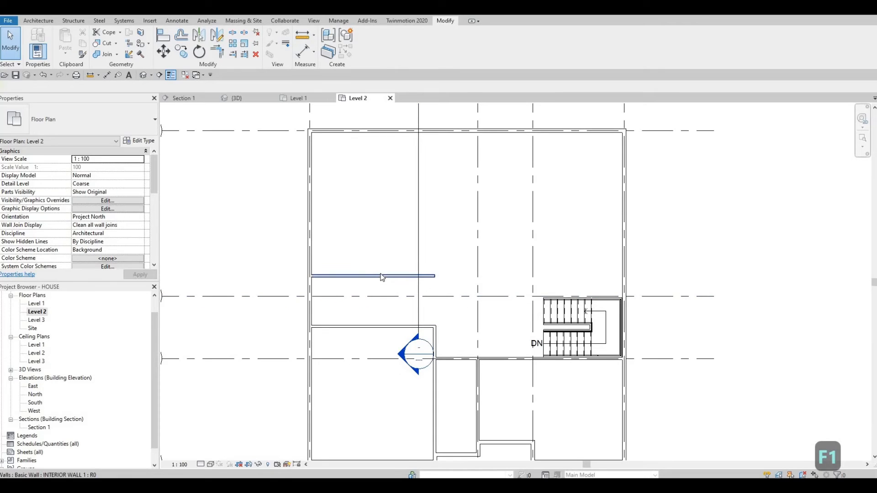
left_click(381, 276)
key("c")
key("s")
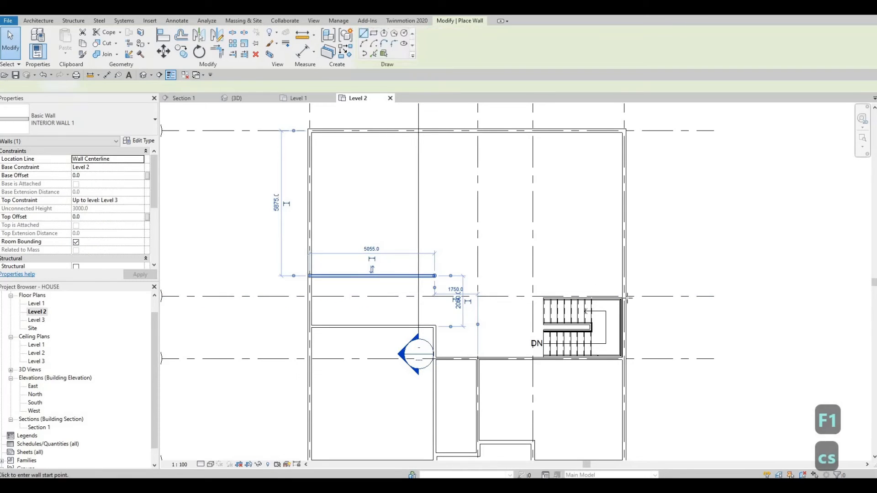
scroll(614, 295, "up", 5)
left_click(637, 301)
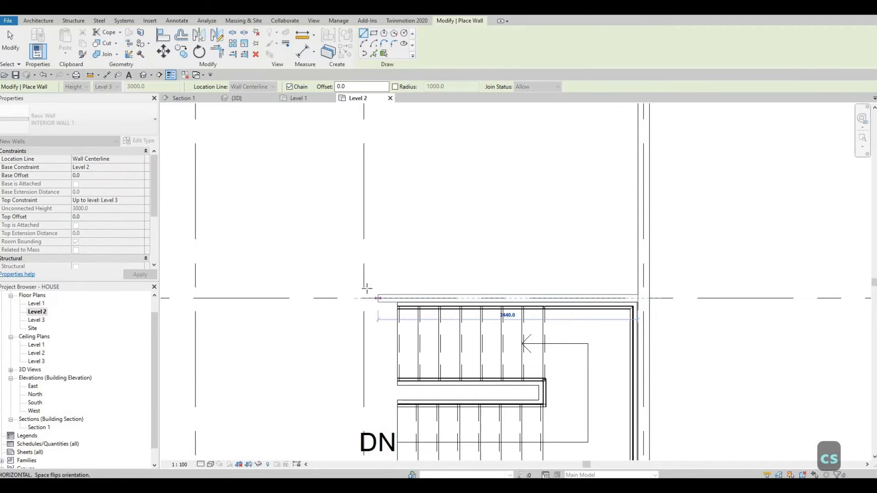
middle_click_drag(365, 290, 635, 280)
middle_click_drag(501, 284, 520, 288)
scroll(520, 287, "down", 1)
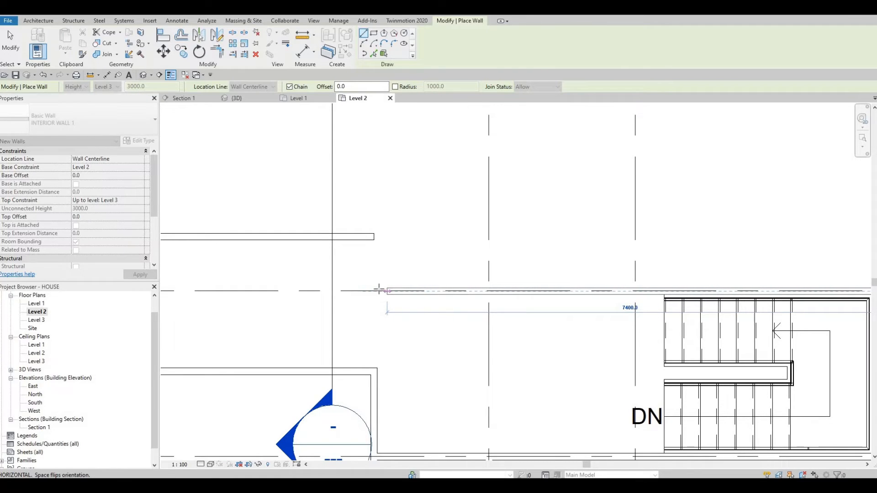
left_click(390, 298)
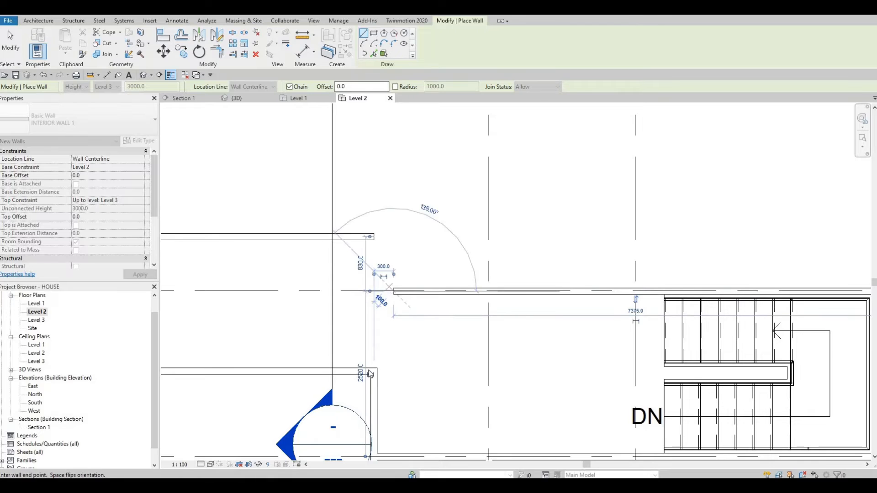
key("Escape")
key("Escape")
Step: Extend the vertical wall west of grid 2 north to grid B and bring the grid B wall's west end to meet it
left_click(375, 377)
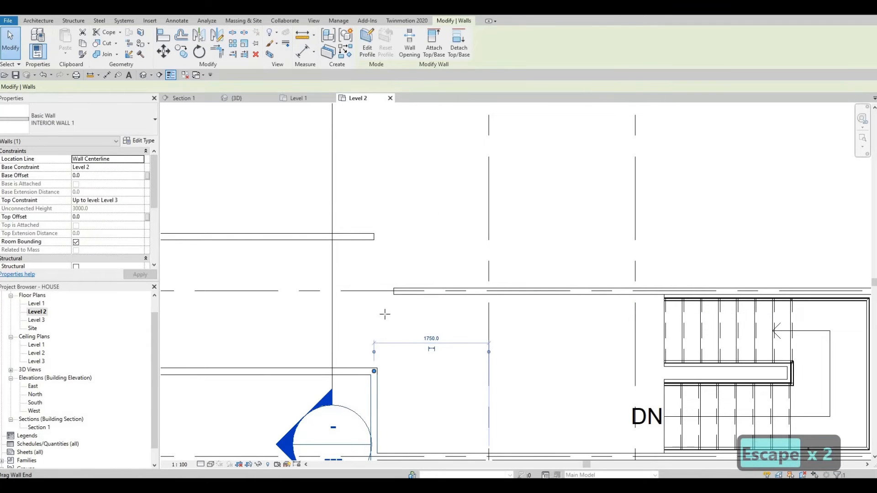
left_click_drag(374, 371, 377, 292)
key("Escape")
left_click(397, 293)
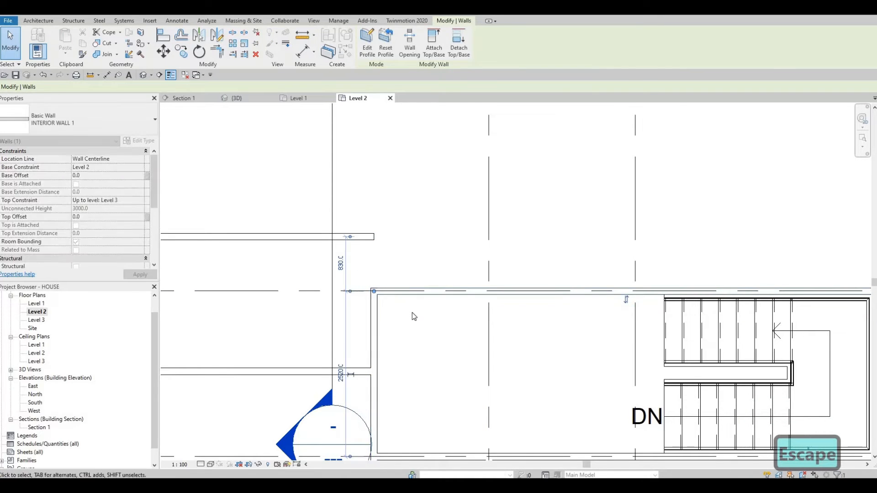
Step: Extend the west end of the grid B wall past the vertical wall, making it about 8900 mm long
scroll(412, 312, "down", 2)
middle_click_drag(395, 299, 393, 315)
middle_click_drag(396, 276, 391, 307)
scroll(391, 306, "up", 2)
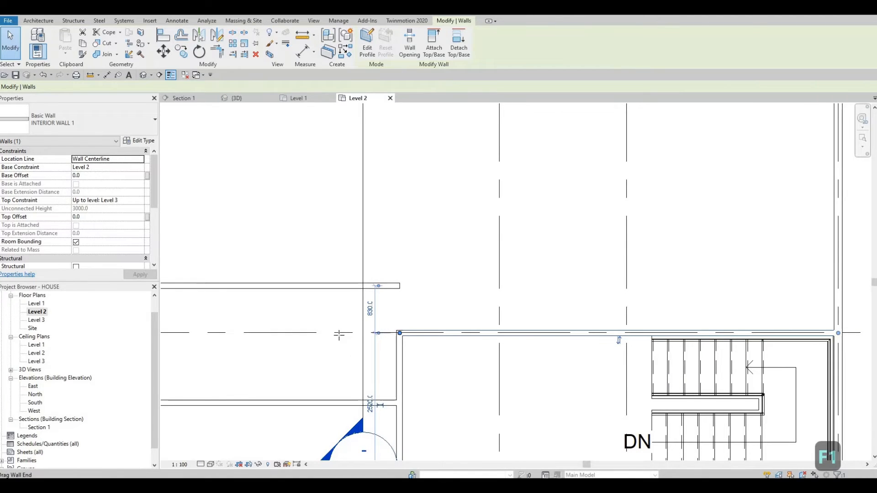
key("r")
key("s")
key("Escape")
key("Escape")
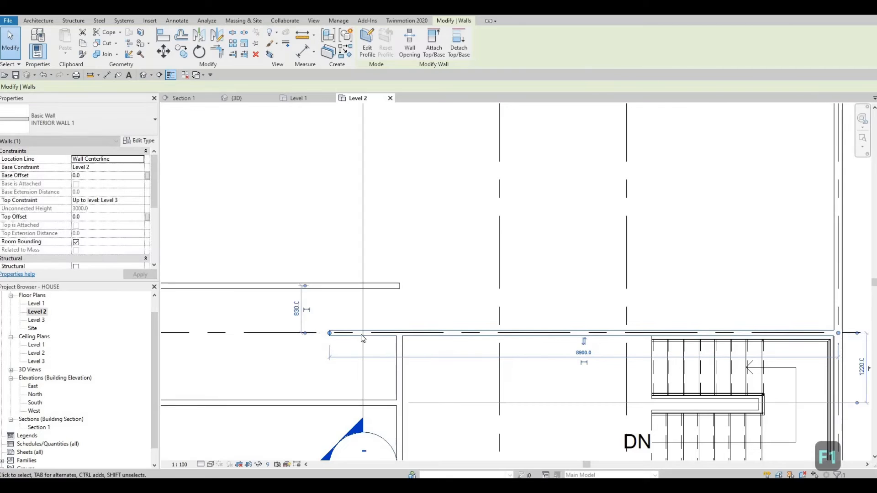
Step: Measure the distance from the grid B wall's west end to the vertical wall below it without placing a dimension
scroll(465, 326, "down", 3)
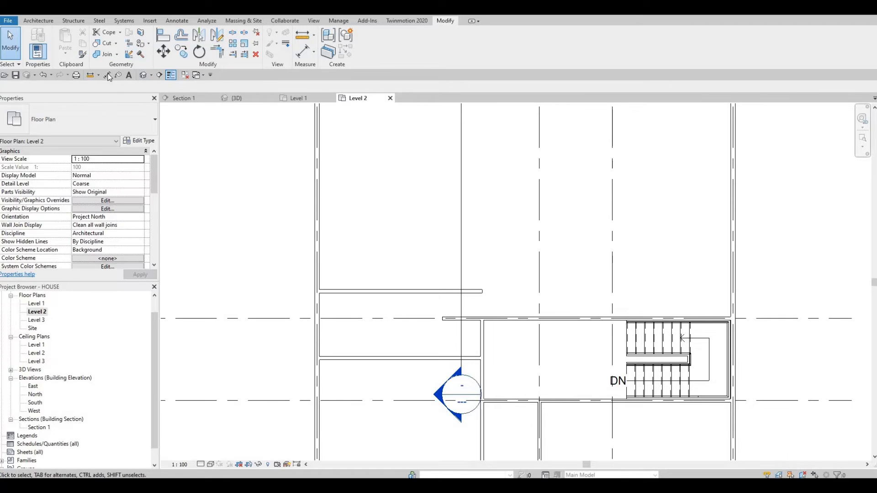
key("d")
key("i")
scroll(526, 361, "up", 3)
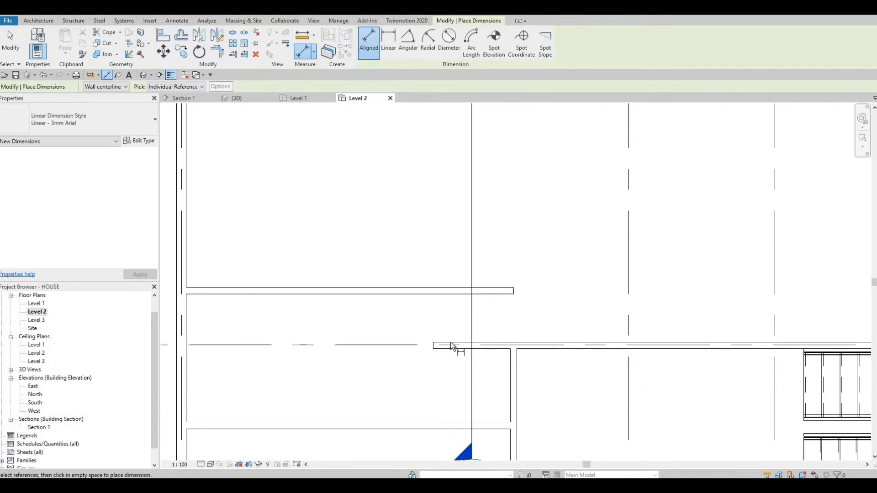
left_click(434, 347)
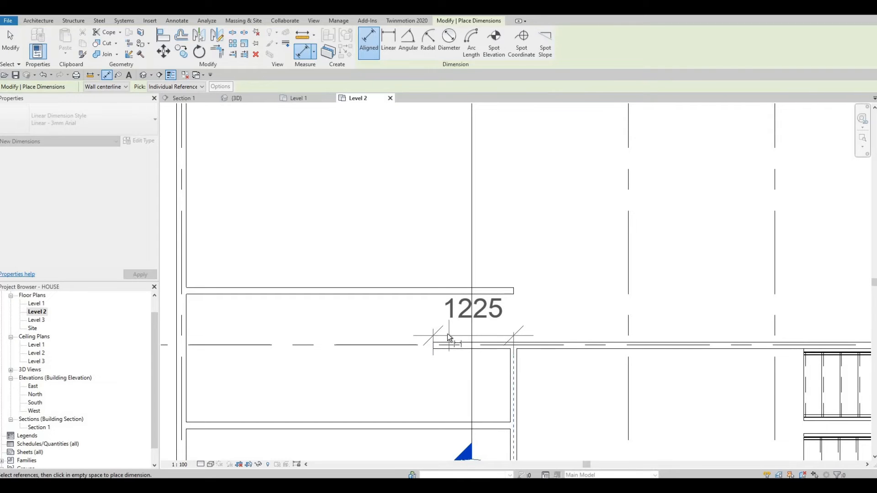
key("Escape")
key("Escape")
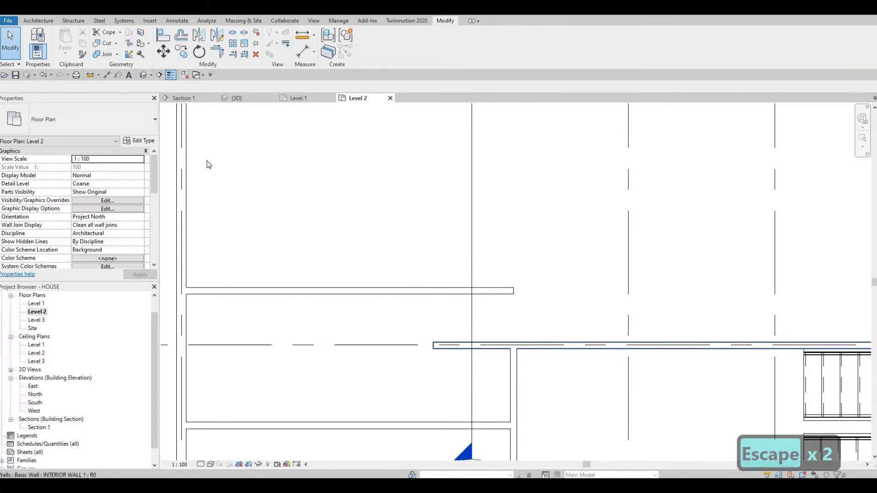
key("Escape")
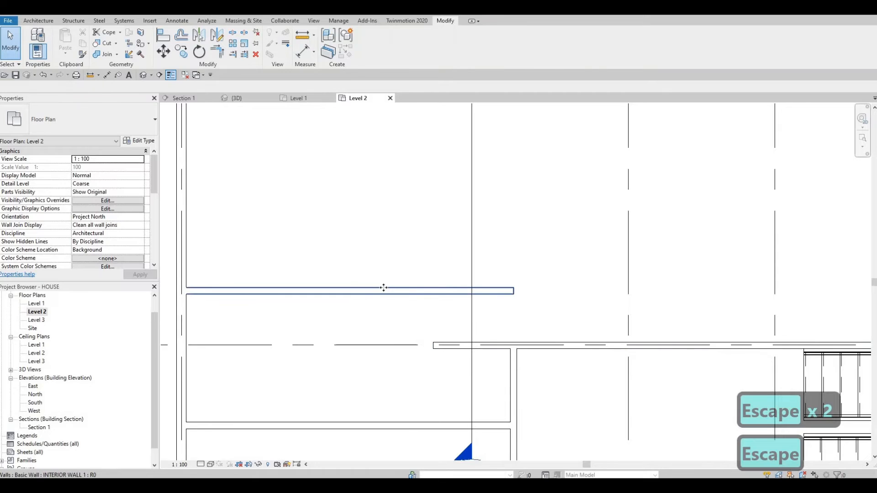
Step: Draw a short vertical INTERIOR WALL 1 wall from the grid B wall's west end north to the horizontal wall above it
left_click(384, 288)
key("c")
key("s")
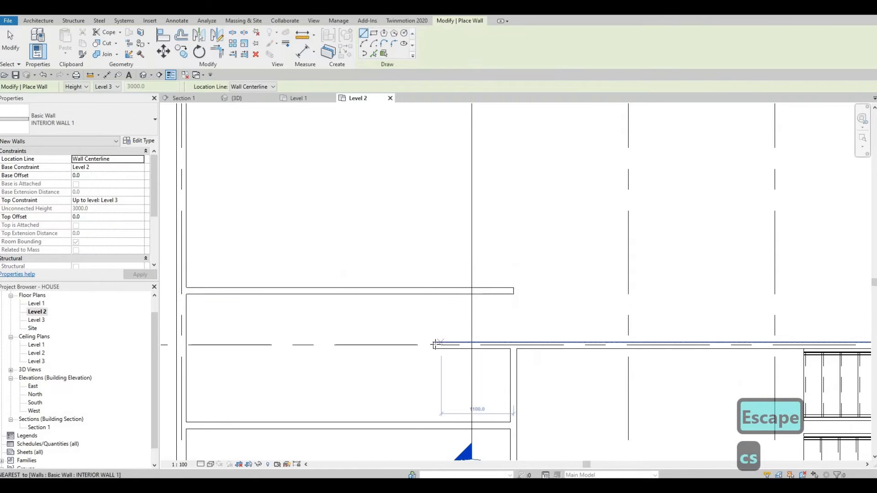
left_click(433, 293)
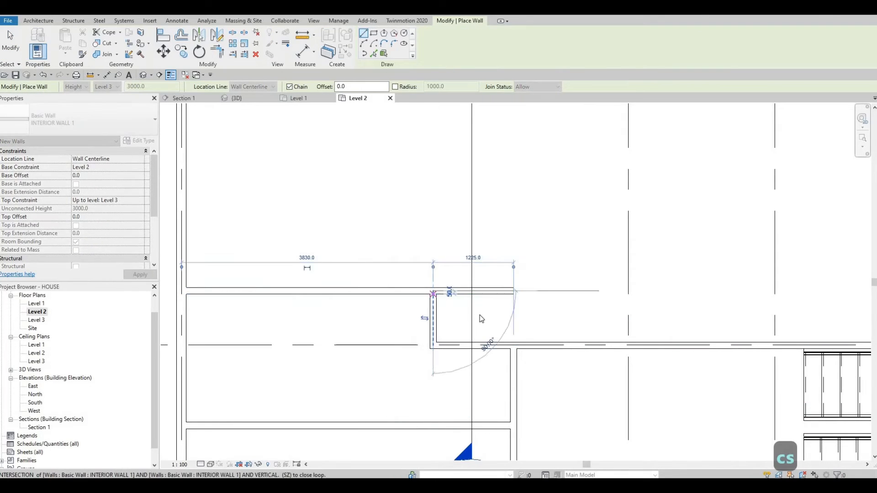
key("Escape")
key("Escape")
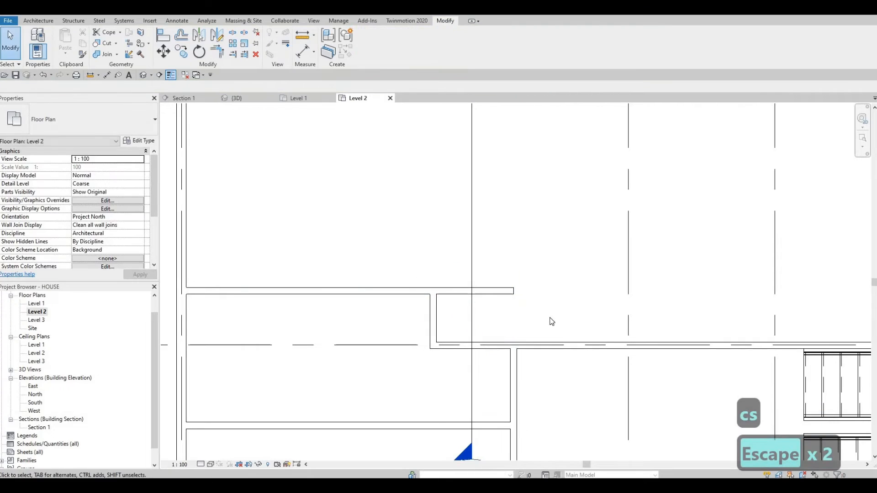
Step: Extend the east end of the horizontal wall north of grid B to about 5600 mm long and undo its accidental skew
left_click(512, 294)
left_click_drag(513, 291, 549, 311)
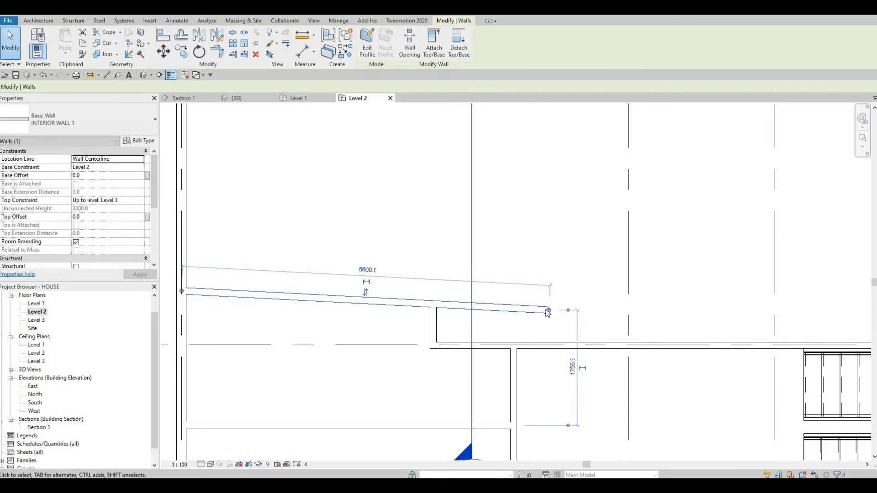
key("ctrl+z")
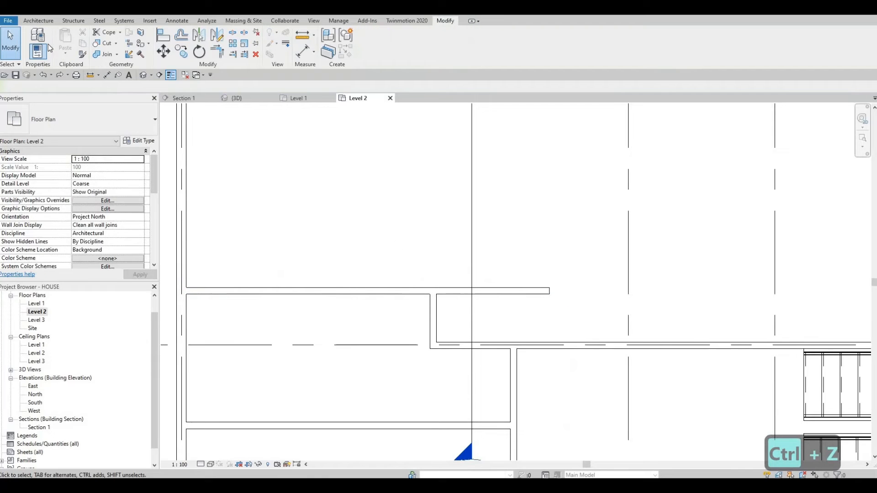
Step: Draw a vertical INTERIOR WALL 1 wall from the extended wall's east end south to the grid B wall, closing the small rectangle
left_click(434, 315)
key("c")
key("s")
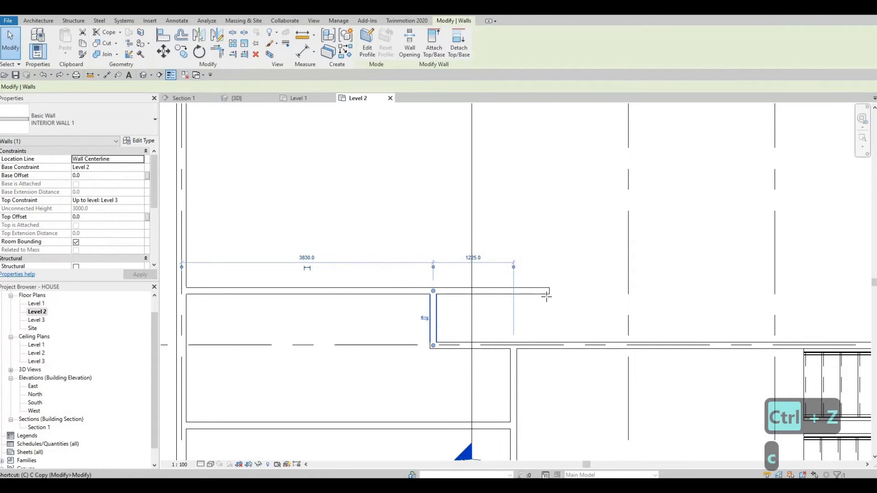
left_click(549, 292)
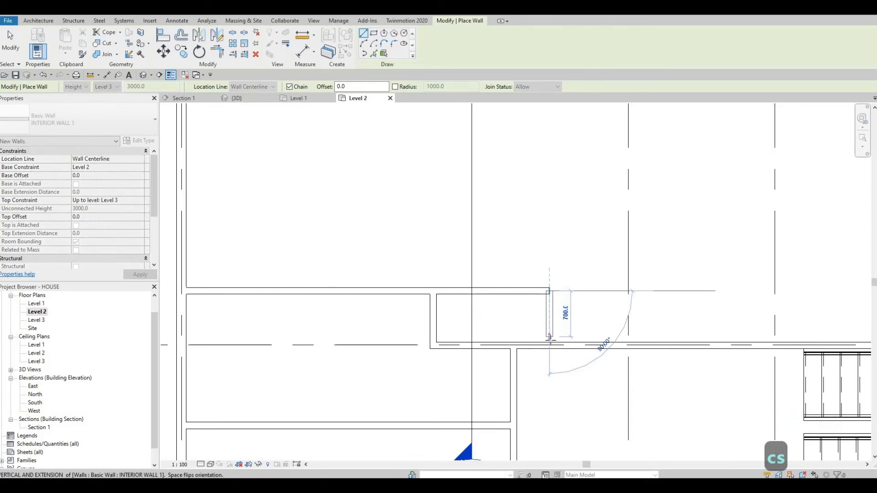
key("Escape")
scroll(516, 331, "down", 2)
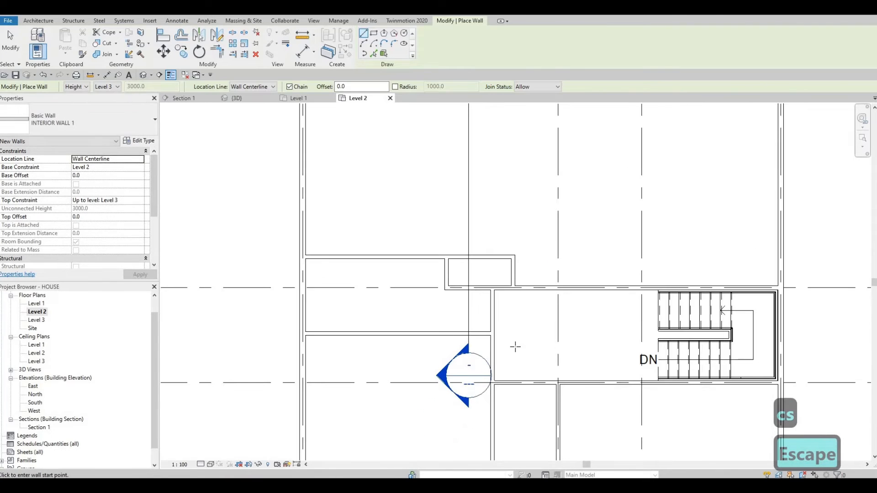
scroll(511, 349, "down", 1)
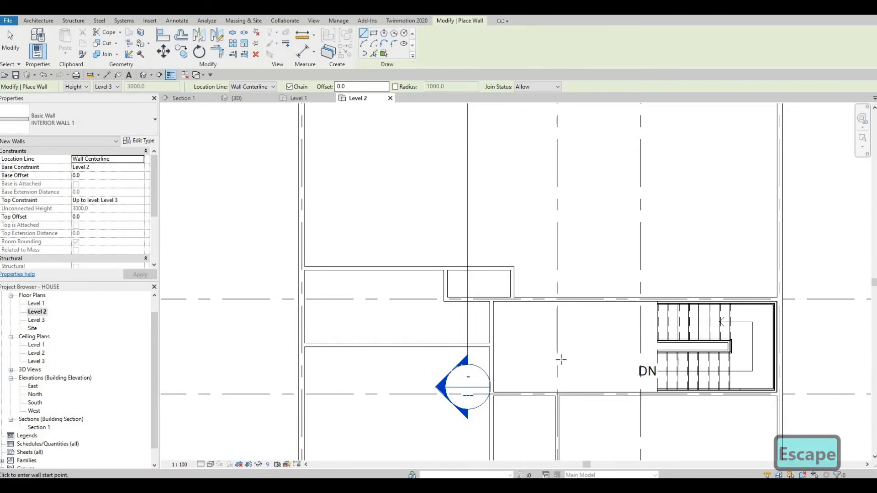
scroll(532, 389, "down", 1)
scroll(532, 389, "down", 1)
key("Escape")
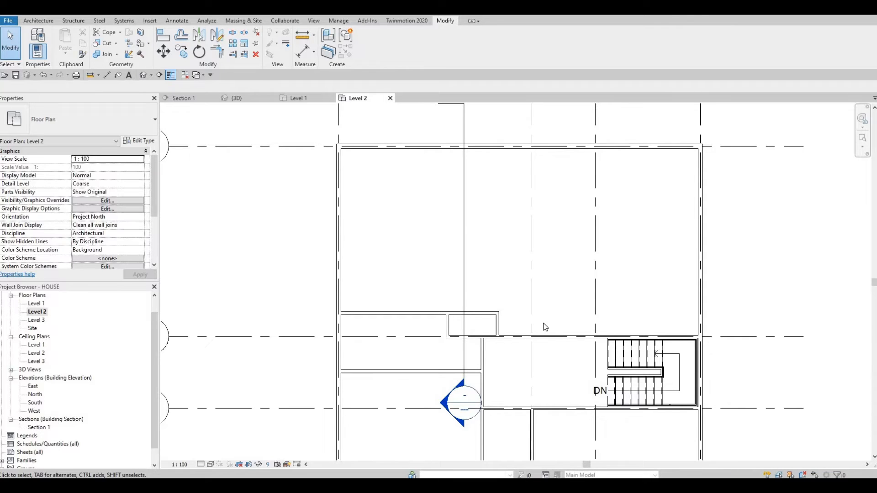
Step: Draw a vertical INTERIOR WALL 1 wall just east of grid 2, from the grid B wall north to the exterior wall on grid A
key("F1")
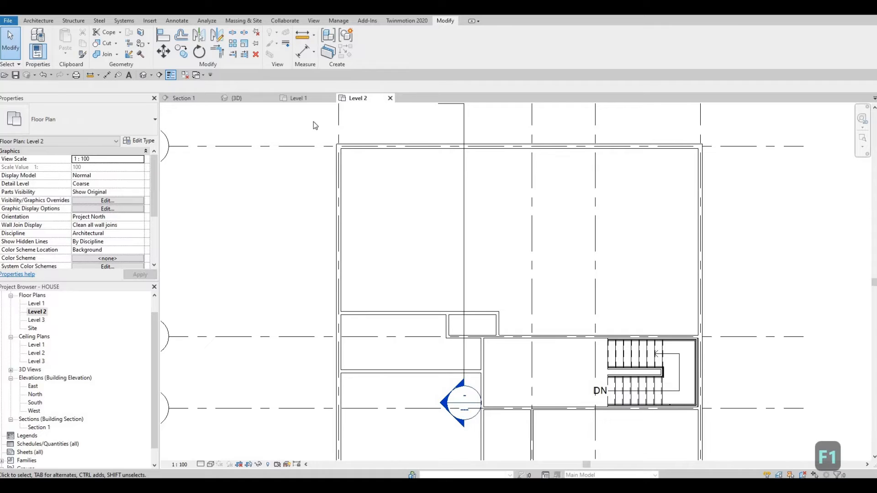
left_click(431, 314)
key("c")
key("s")
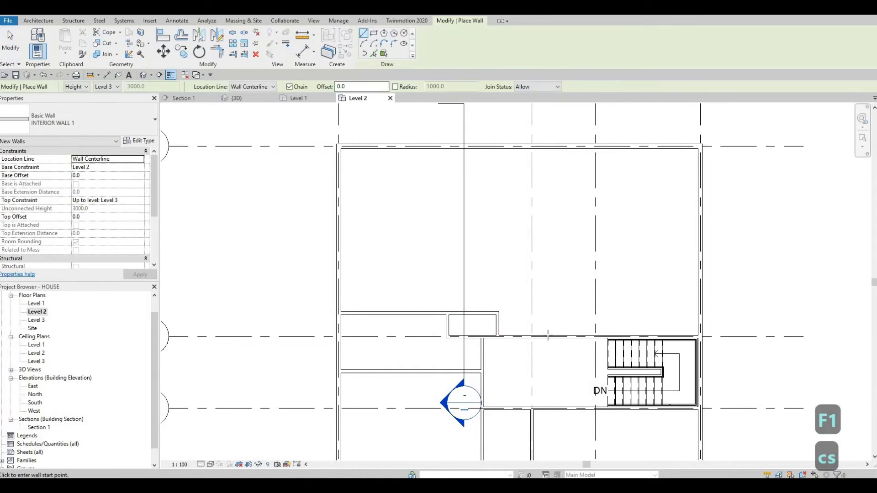
left_click(547, 337)
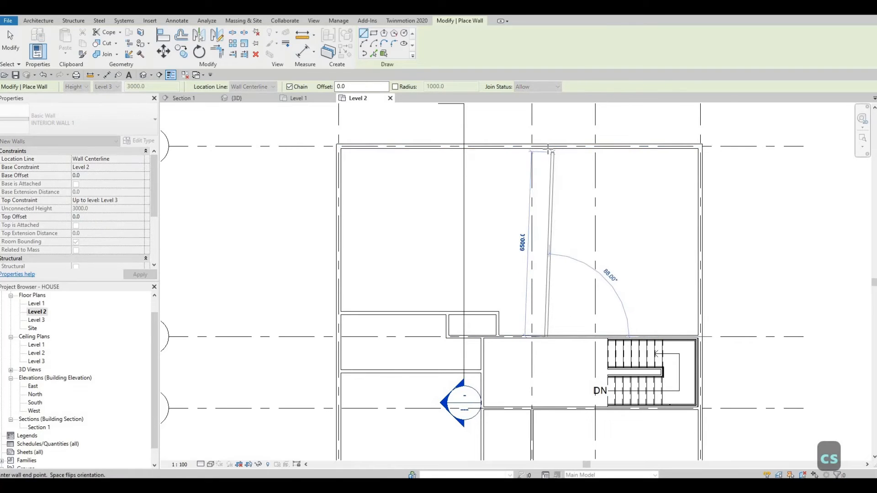
left_click(548, 157)
key("Escape")
key("Escape")
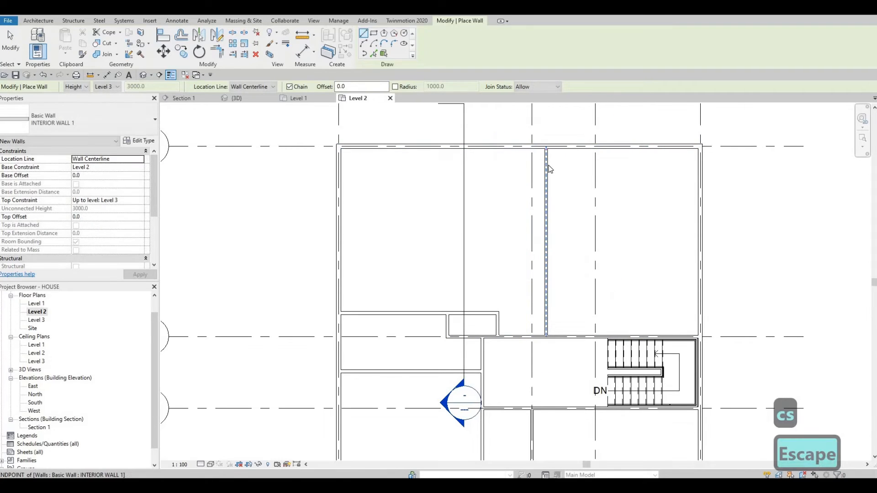
Step: Reference the new vertical wall's temporary dimension to grid 2 and set the distance to 700 mm
left_click_drag(497, 130, 534, 138)
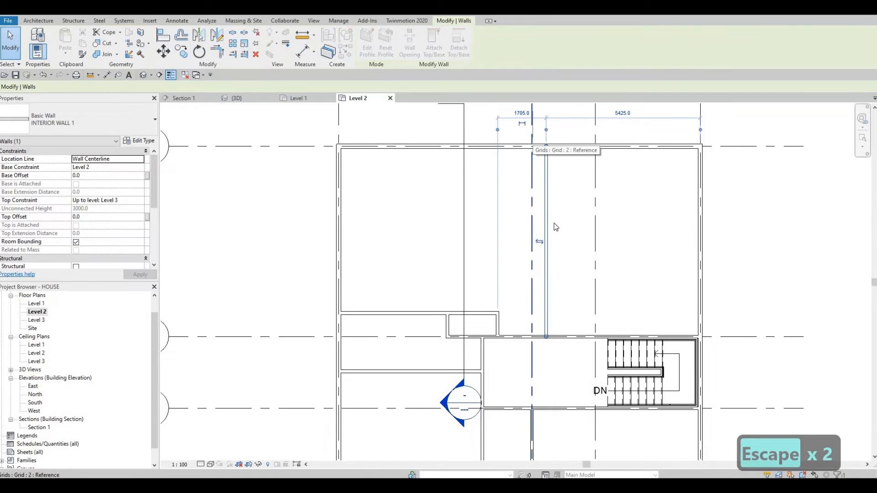
middle_click_drag(535, 144, 535, 203)
left_click(535, 173)
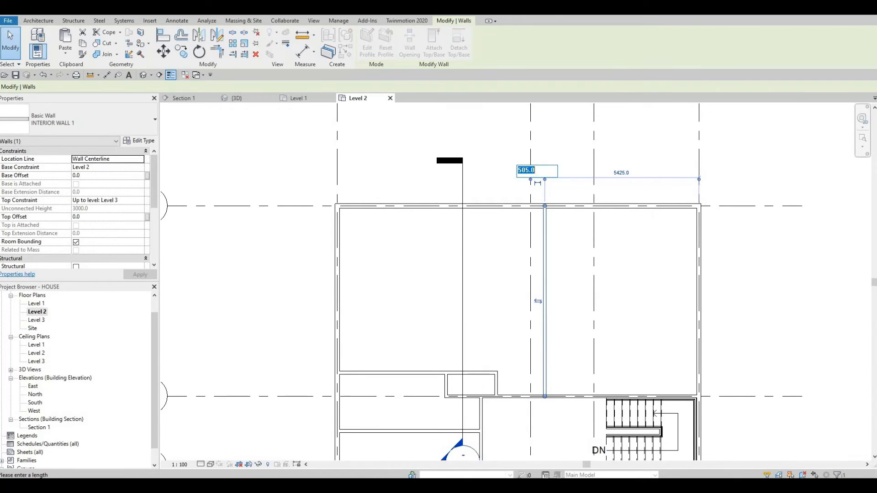
type("700")
key("Return")
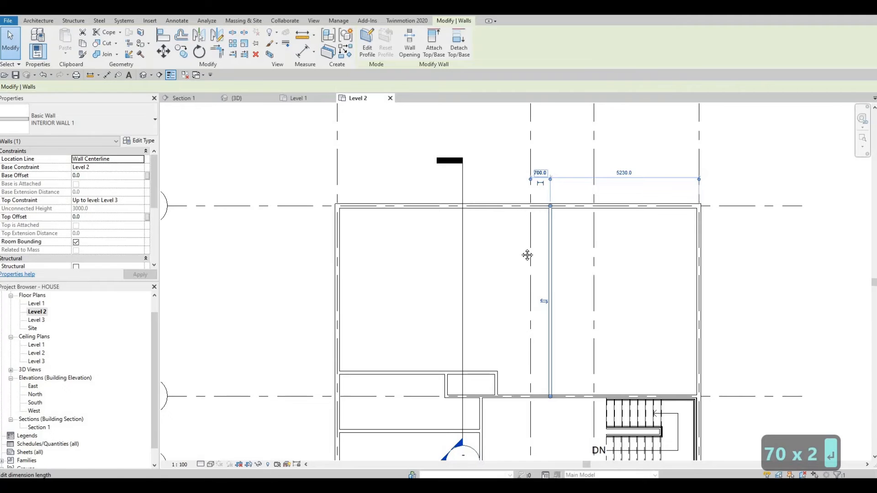
key("Escape")
key("Escape")
Step: Draw a horizontal INTERIOR WALL 1 wall south of grid A, from the wall east of grid 2 to the west exterior wall
scroll(543, 205, "down", 1)
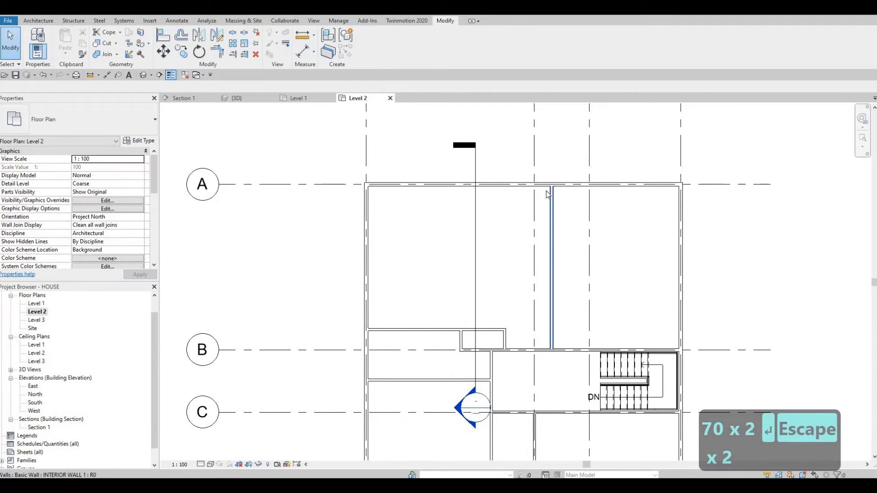
scroll(549, 219, "down", 1)
middle_click_drag(551, 293, 536, 237)
middle_click_drag(559, 209, 556, 228)
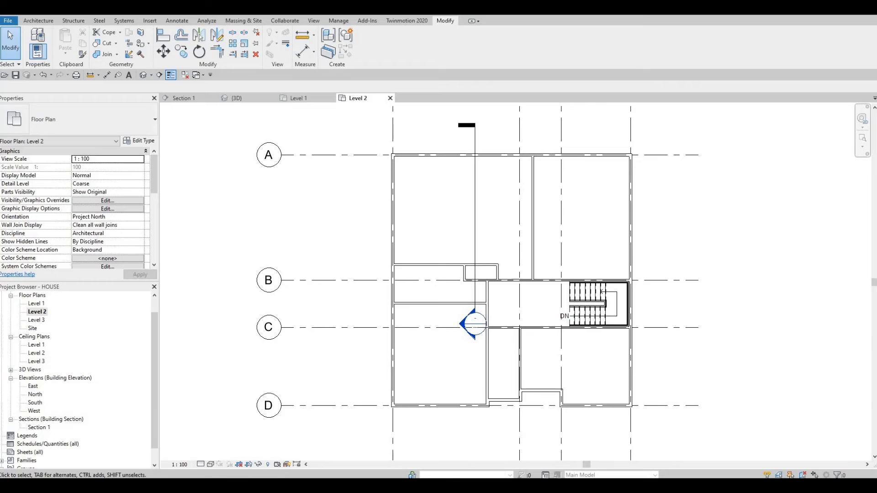
key("Escape")
key("F1")
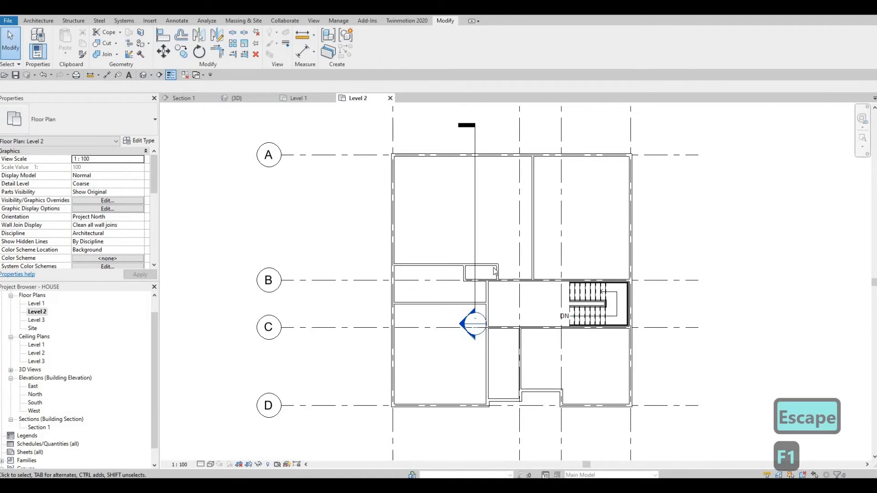
left_click(533, 202)
key("c")
key("s")
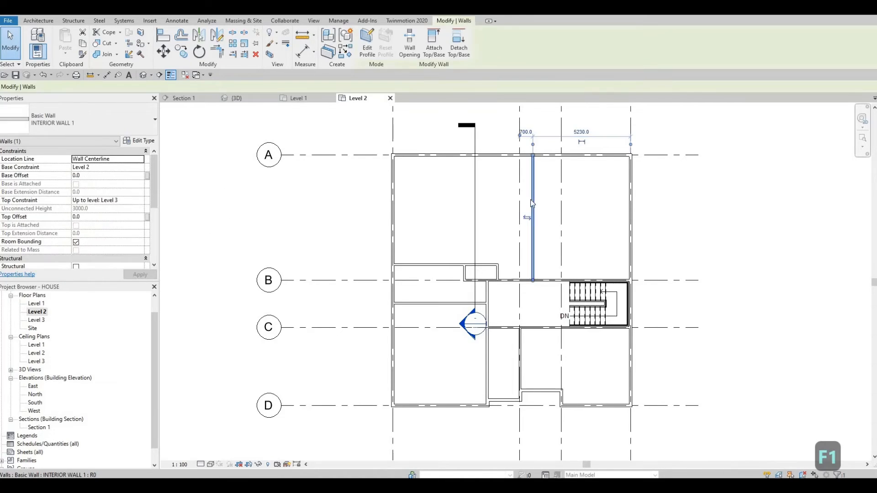
left_click(524, 185)
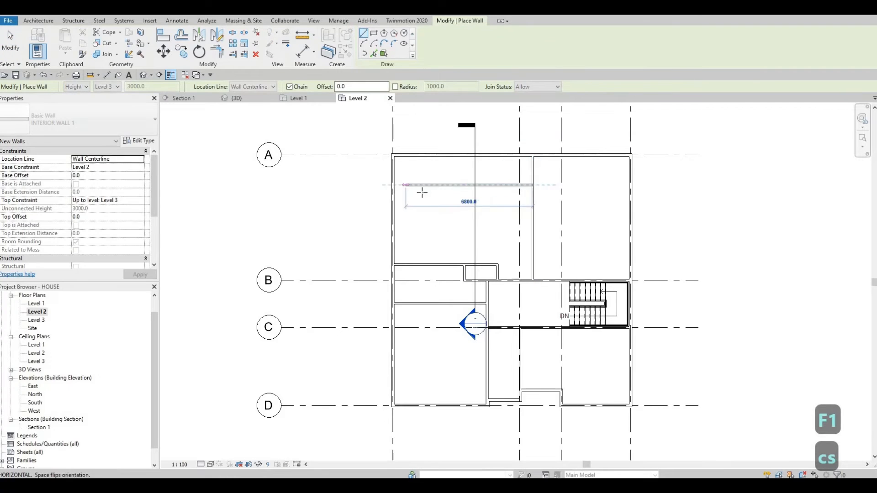
left_click(394, 185)
key("Escape")
Step: Draw a second horizontal interior wall to the west exterior wall, about 2000 mm north of the horizontal wall above grid B
left_click(533, 227)
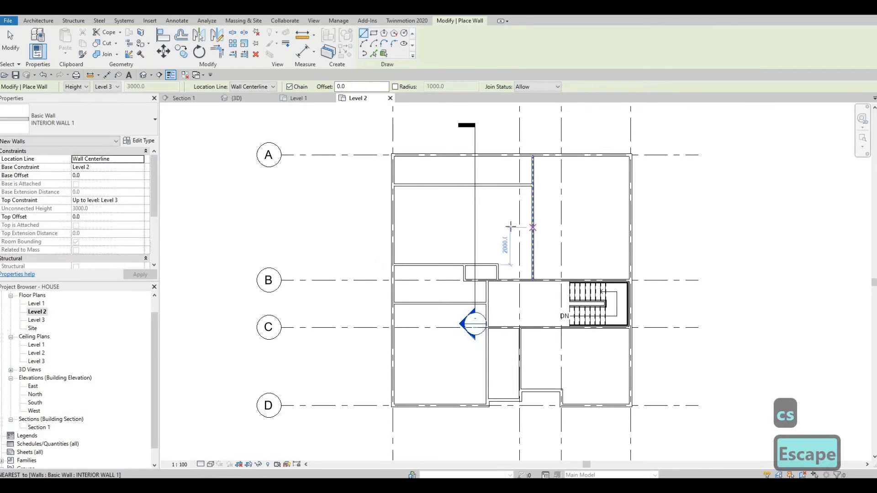
left_click(389, 227)
key("Escape")
key("Escape")
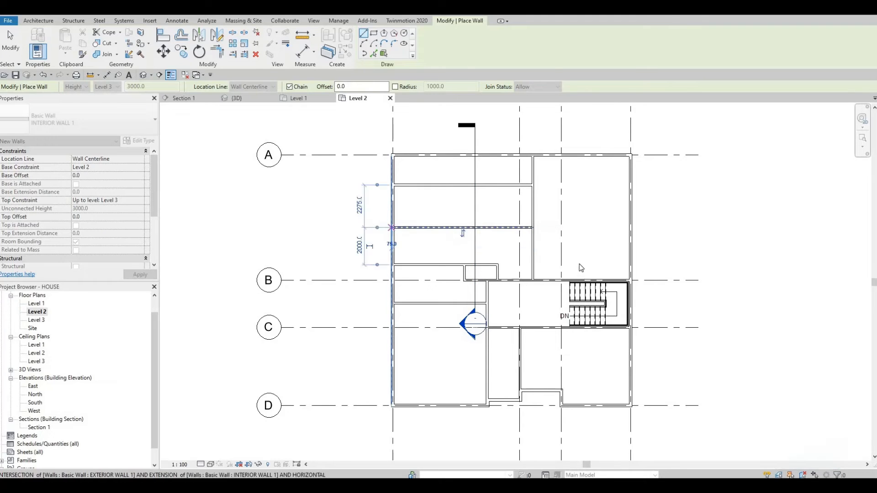
scroll(494, 230, "up", 2)
key("Escape")
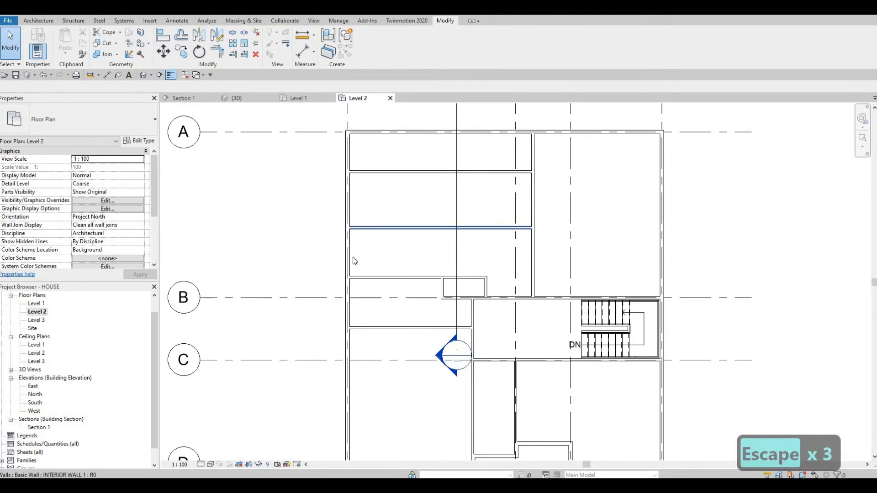
Step: Set the spacing between the second horizontal wall and the horizontal wall just north of grid B to 3000 mm
left_click(495, 229)
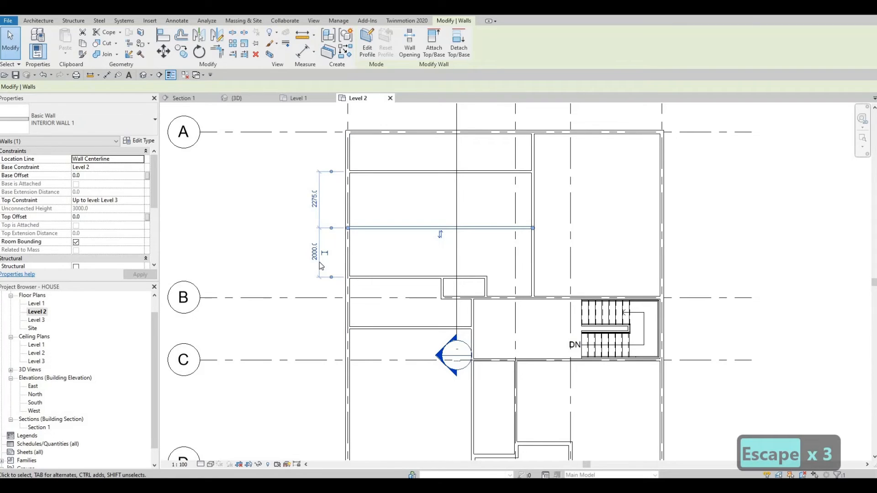
left_click(315, 252)
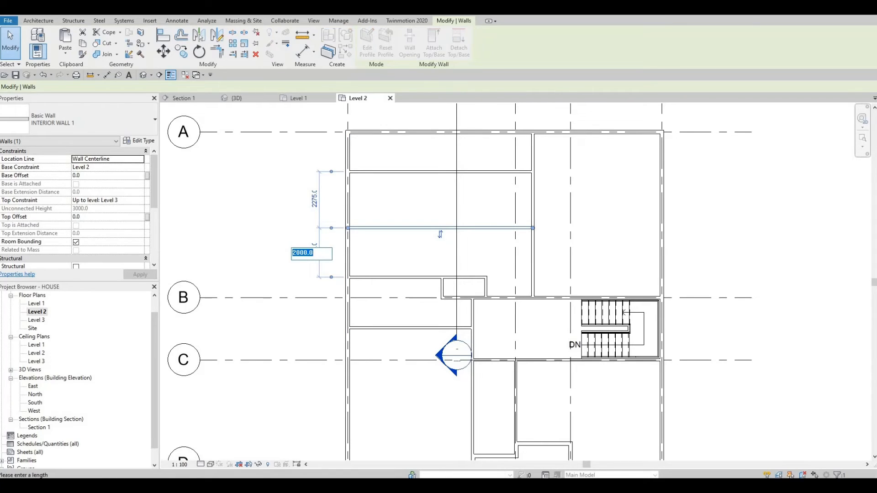
type("300")
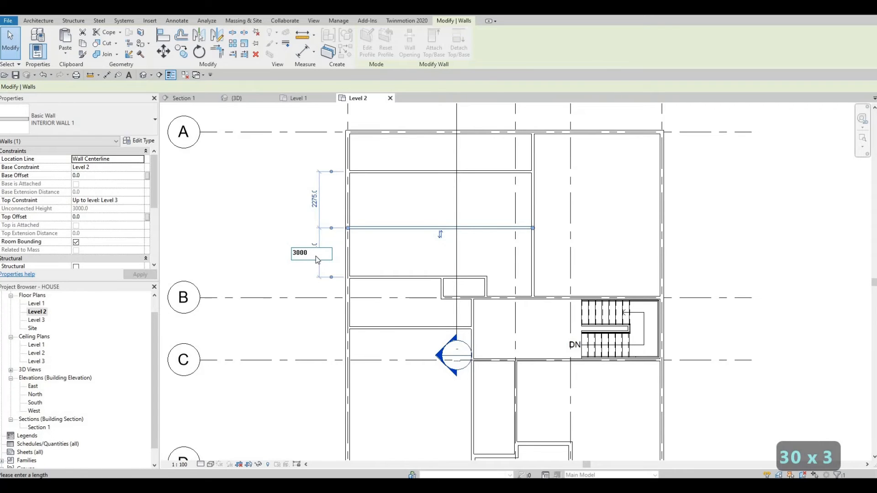
key("Return")
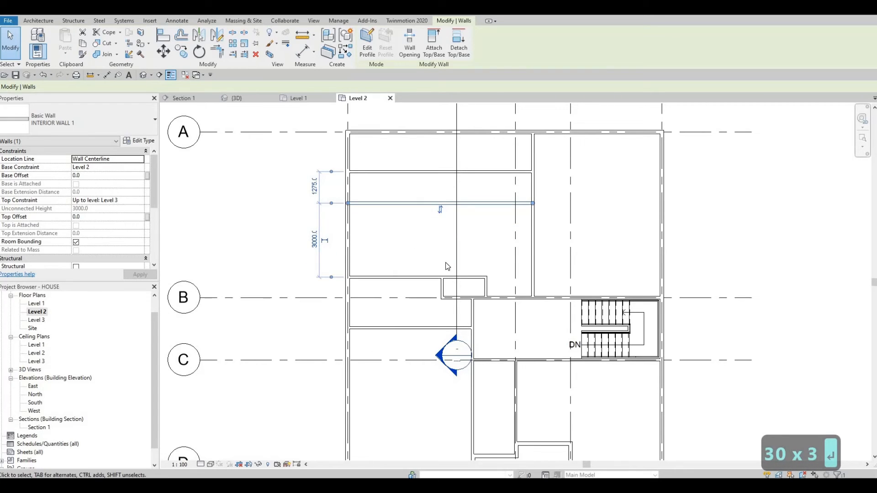
middle_click_drag(446, 266, 448, 299)
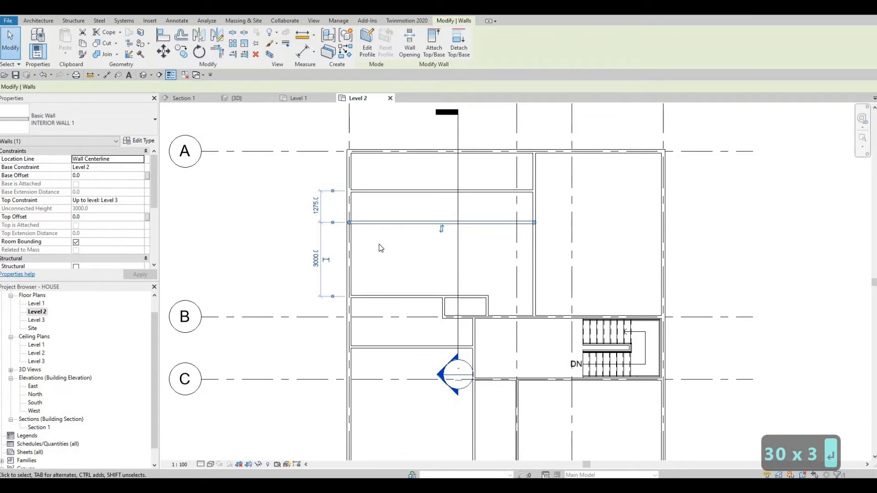
Step: Try a 1650 mm spacing between the two horizontal interior walls south of grid A, and undo the change
left_click(317, 223)
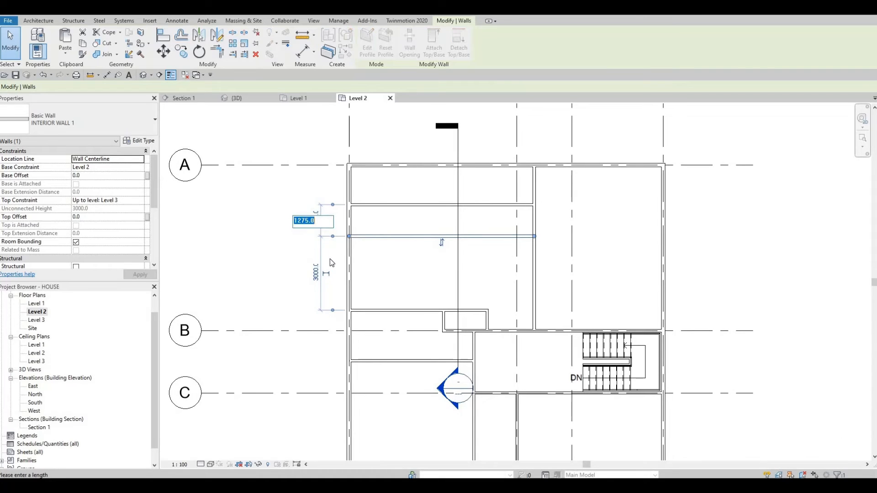
type("16")
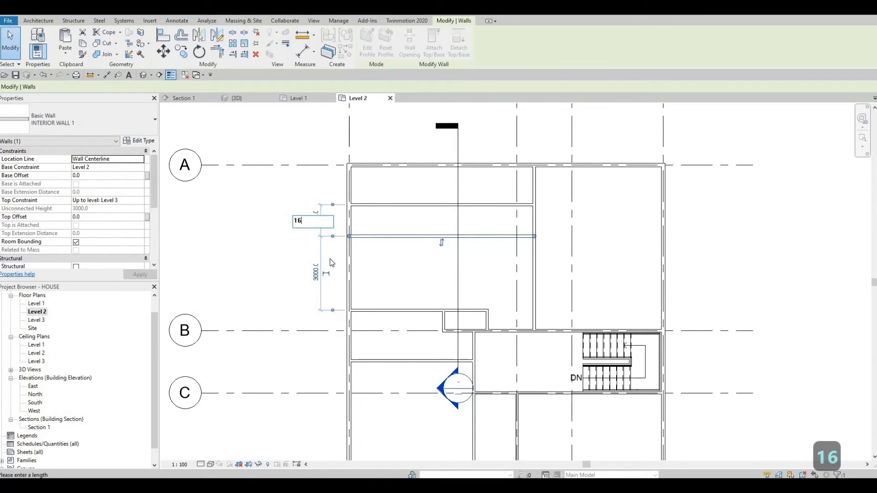
type("50")
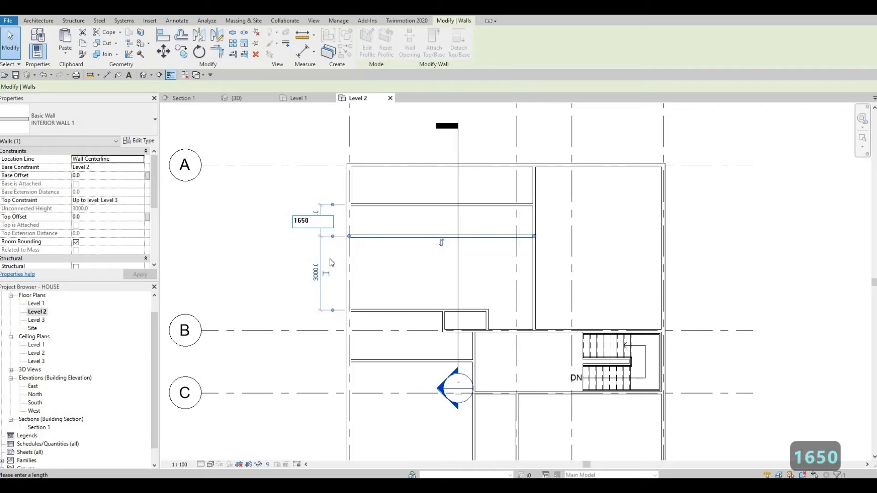
key("Return")
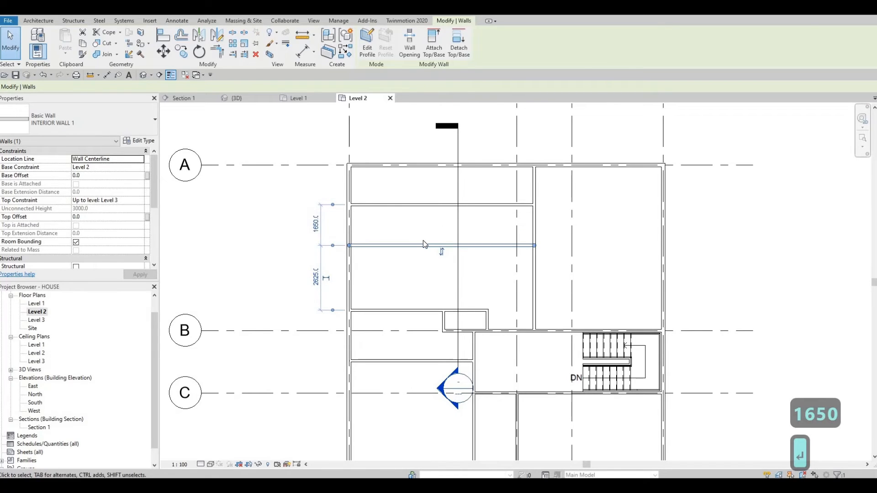
key("Escape")
key("Escape")
key("ctrl+z")
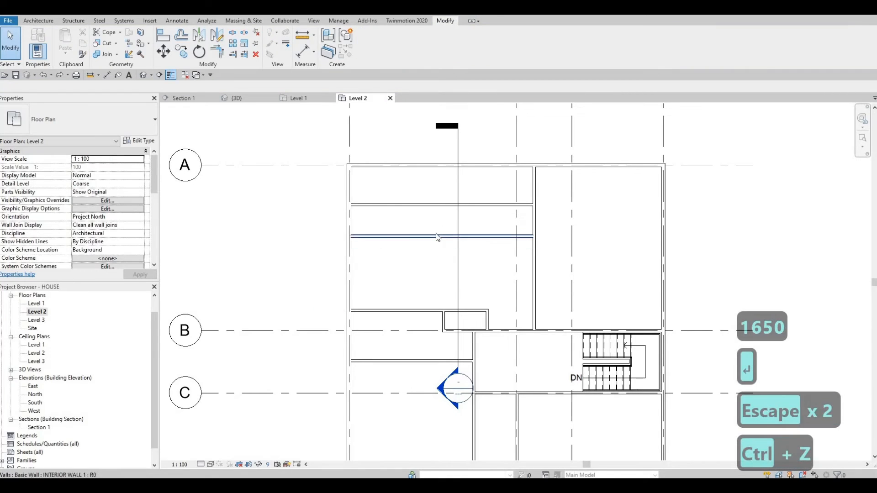
Step: Set the spacing between the second horizontal wall and the horizontal wall just north of grid B to 2900 mm
left_click(436, 237)
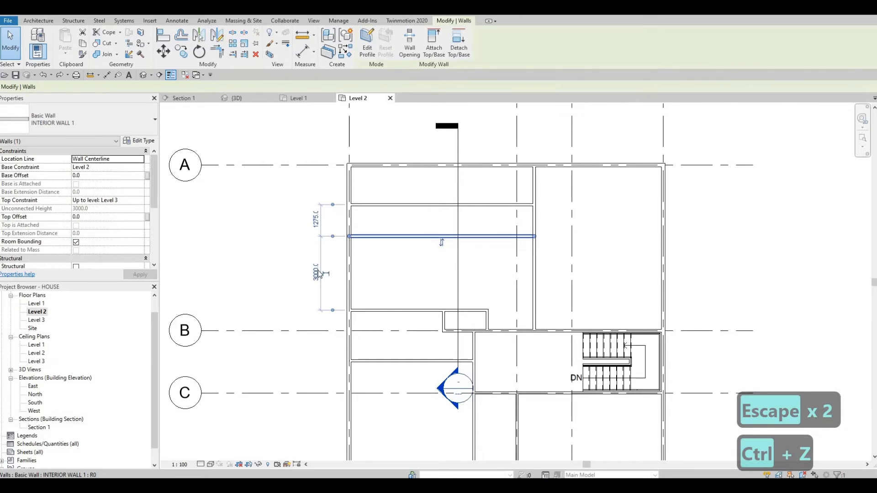
left_click(316, 270)
type("2900")
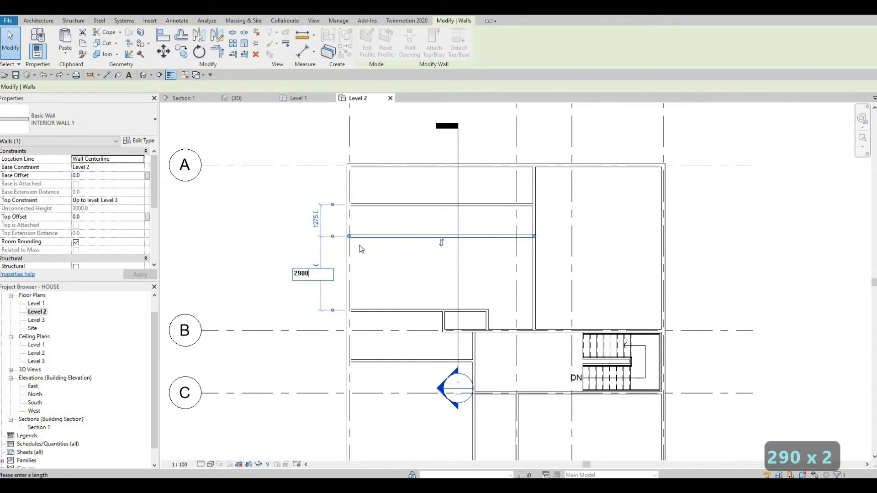
key("Return")
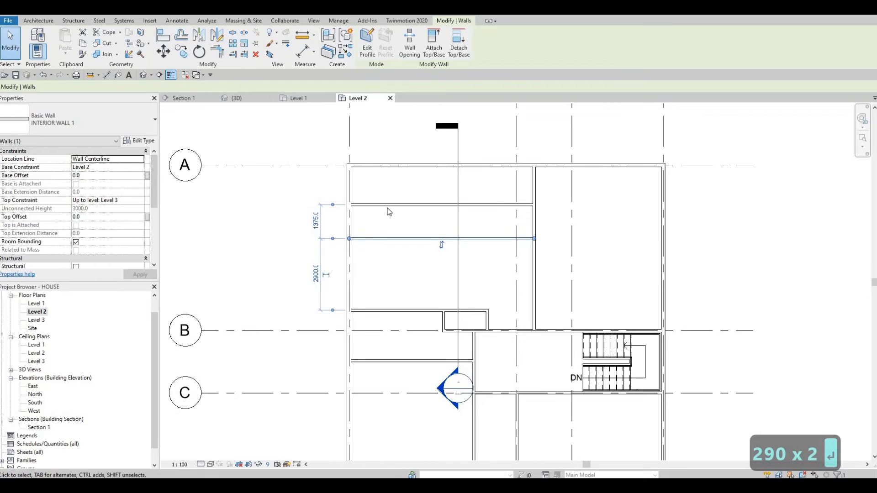
Step: Move the northernmost horizontal interior wall so its spacing to the second horizontal wall is 1560 mm
left_click(356, 205)
left_click(315, 221)
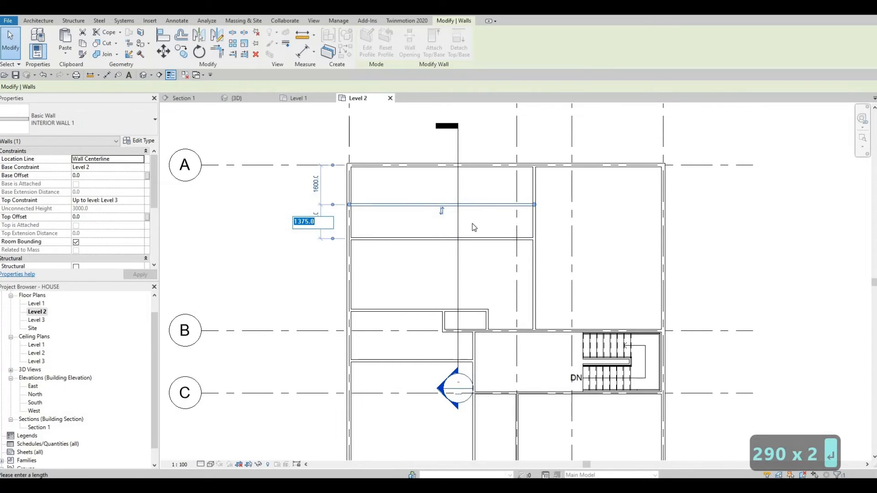
type("1560")
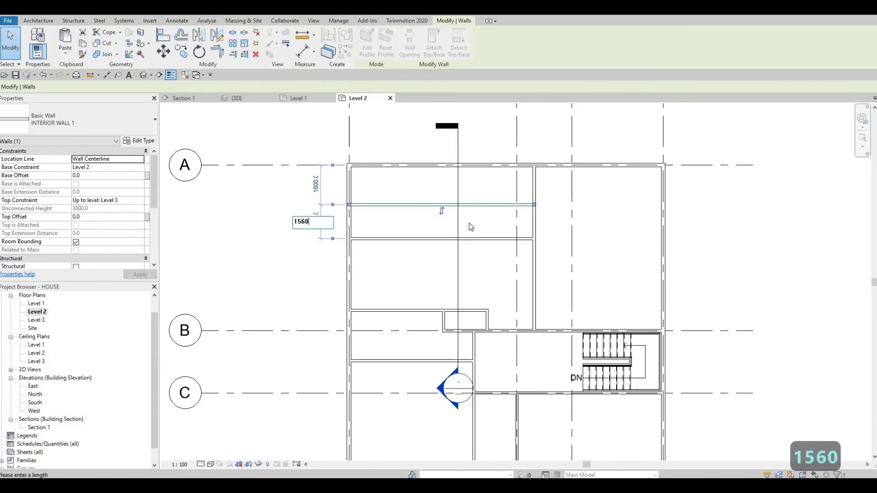
key("Return")
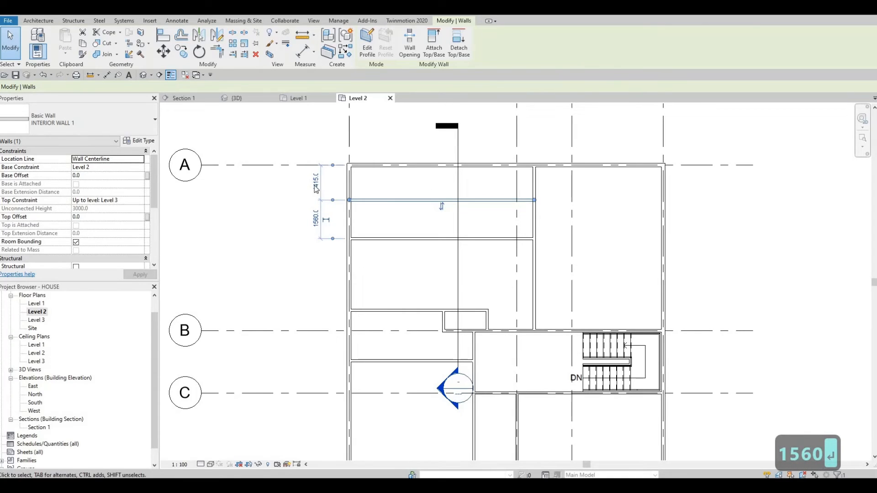
left_click(318, 202)
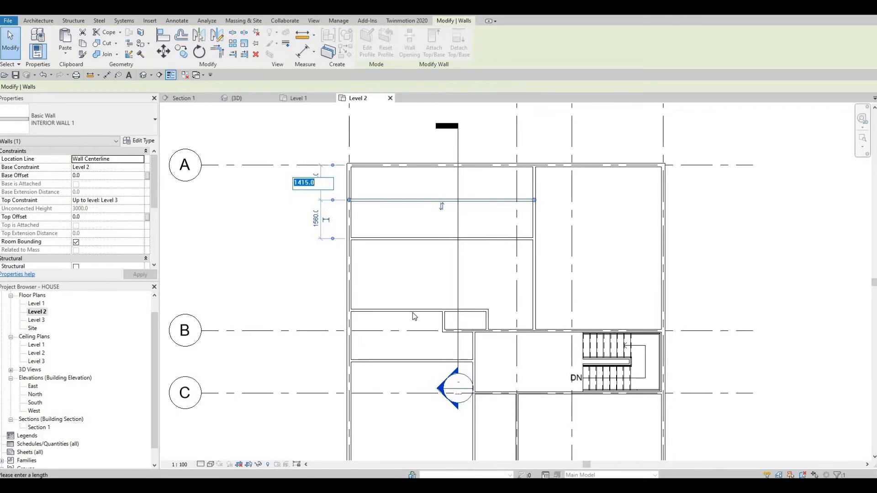
left_click(418, 242)
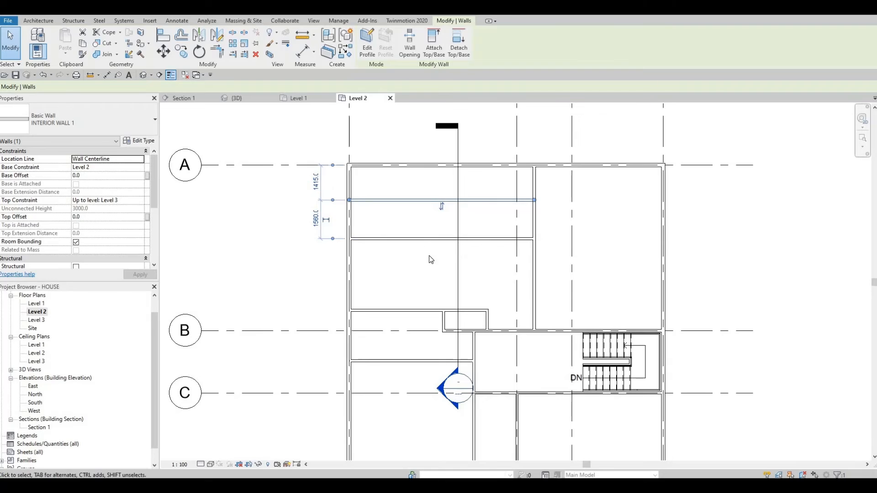
Step: Set the spacing between the second horizontal wall and the horizontal wall just north of grid B to 2700 mm
left_click(427, 239)
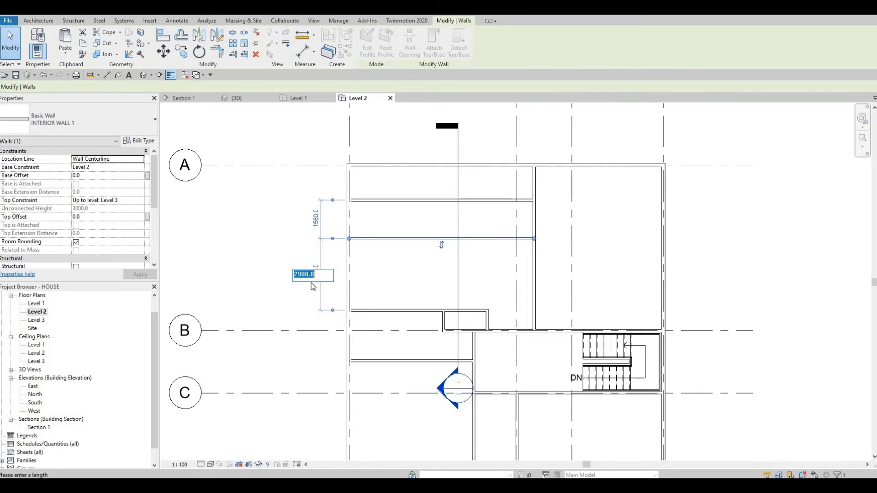
type("2700")
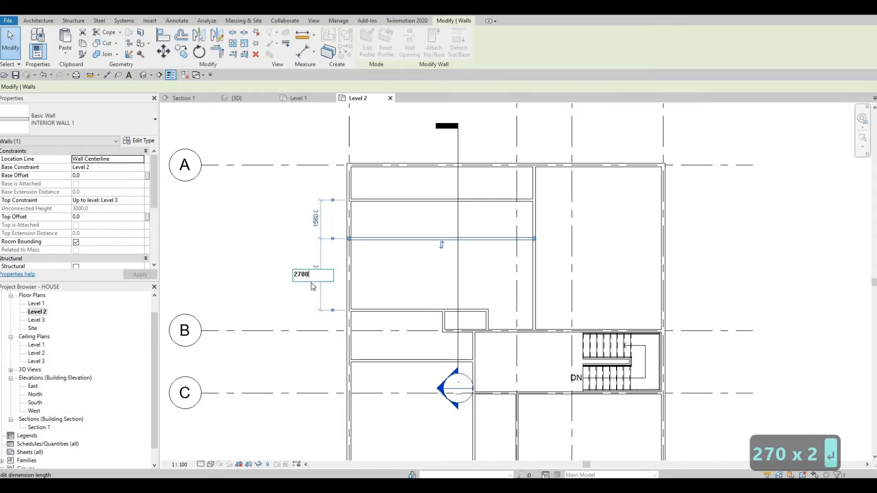
key("Return")
Step: Move the northernmost horizontal interior wall so its spacing to the second horizontal wall is 1500 mm
left_click(365, 200)
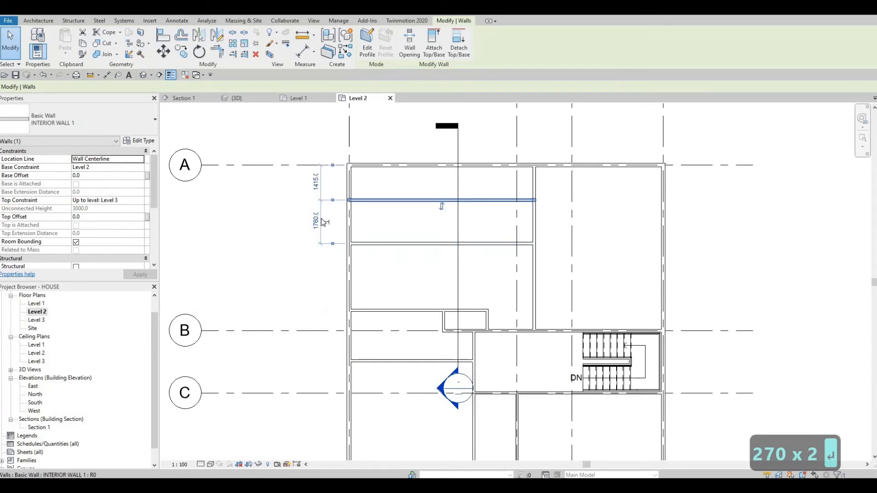
left_click(323, 220)
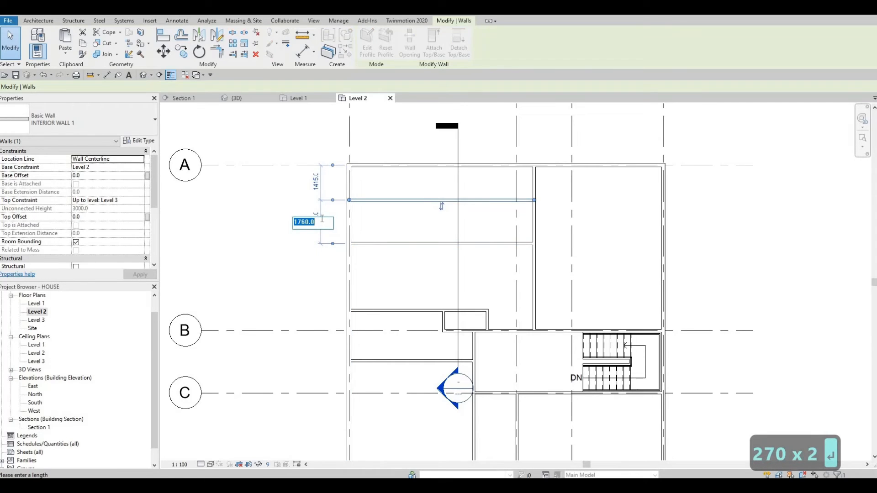
type("15")
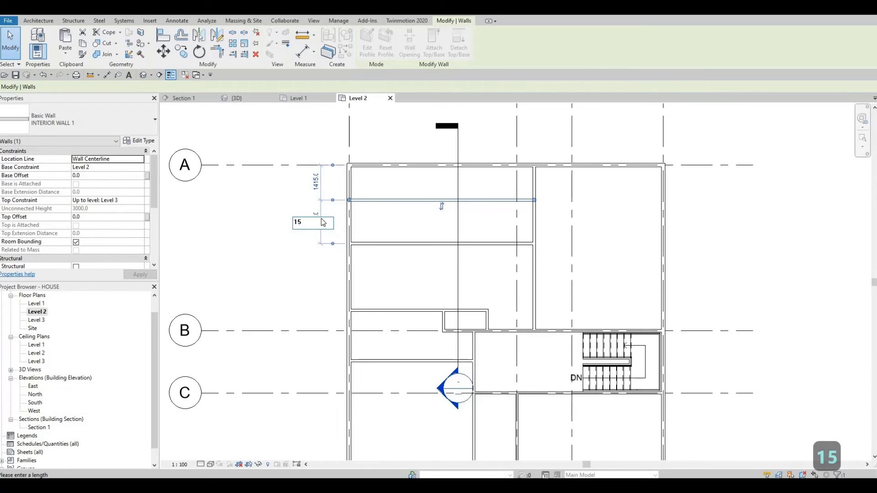
type("00")
key("Return")
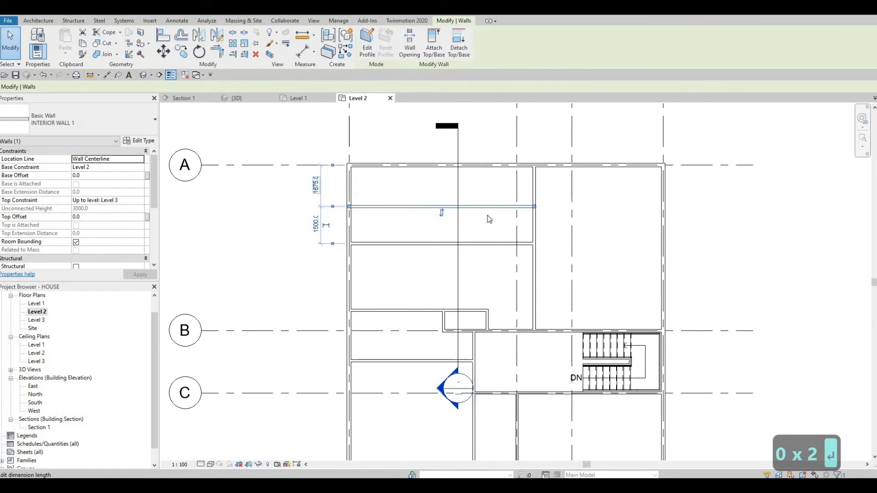
key("Escape")
key("Escape")
Step: Draw a vertical INTERIOR WALL 1 wall from the grid A exterior wall to the northernmost horizontal interior wall, west of the section line
scroll(503, 235, "down", 3)
scroll(482, 255, "up", 2)
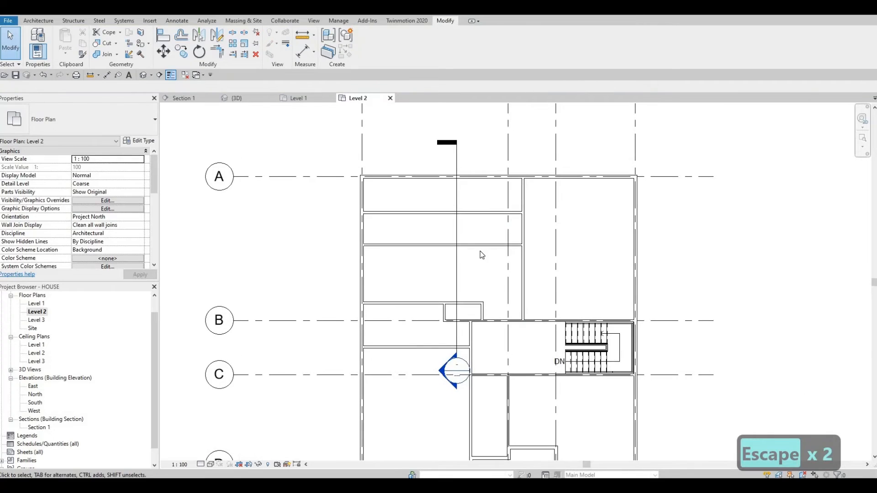
scroll(482, 255, "up", 1)
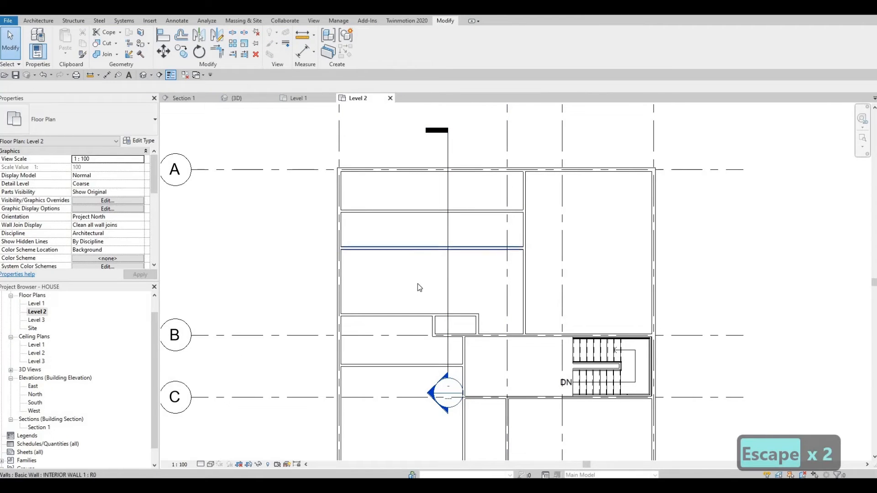
key("F1")
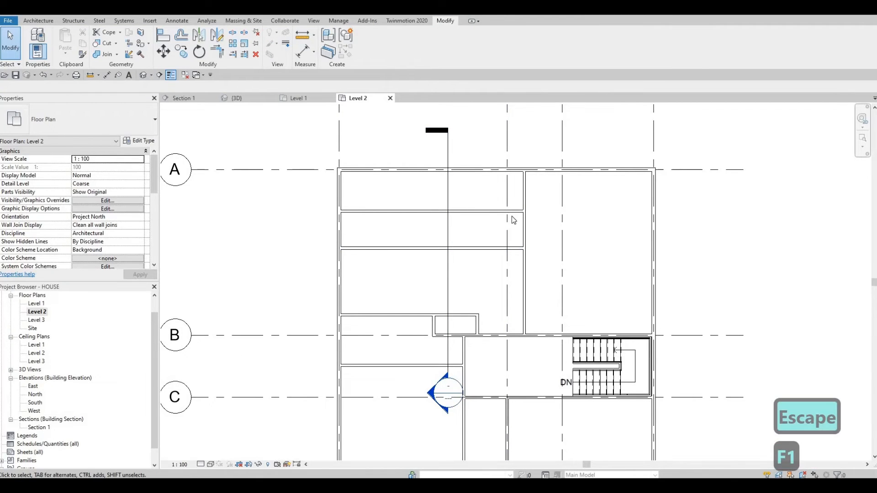
left_click(475, 213)
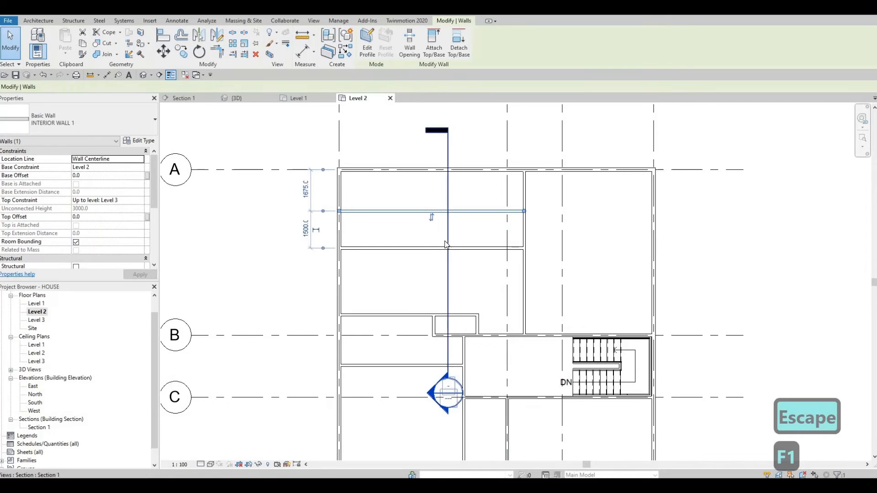
key("c")
key("s")
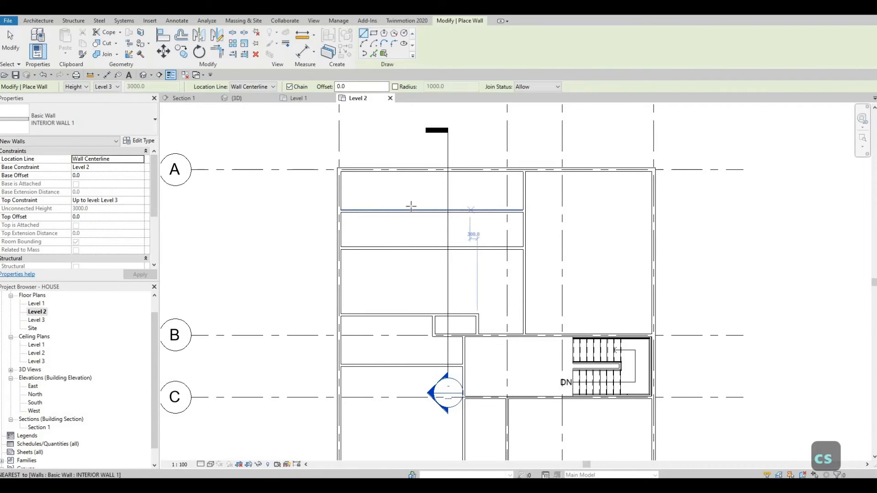
left_click(414, 172)
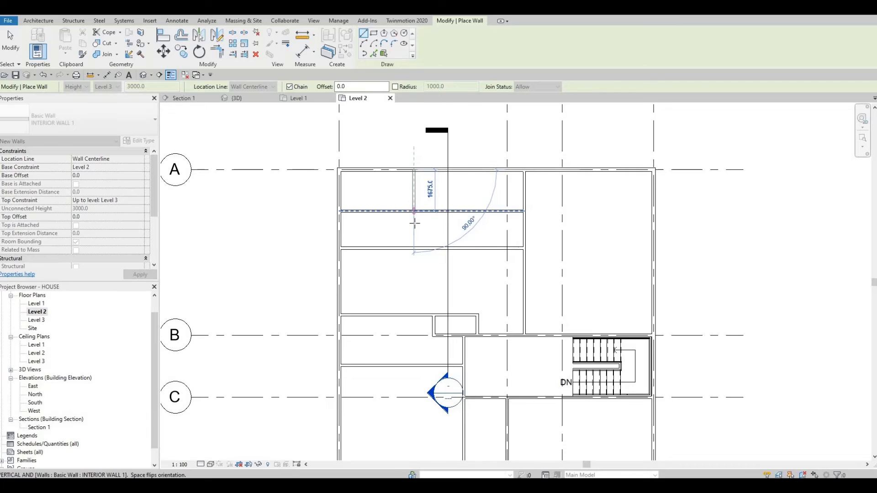
left_click(414, 222)
key("Escape")
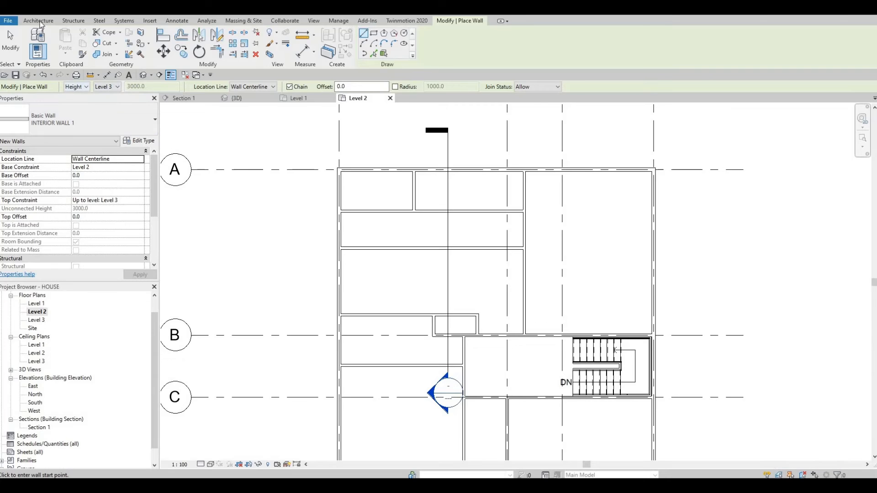
key("Escape")
key("Escape")
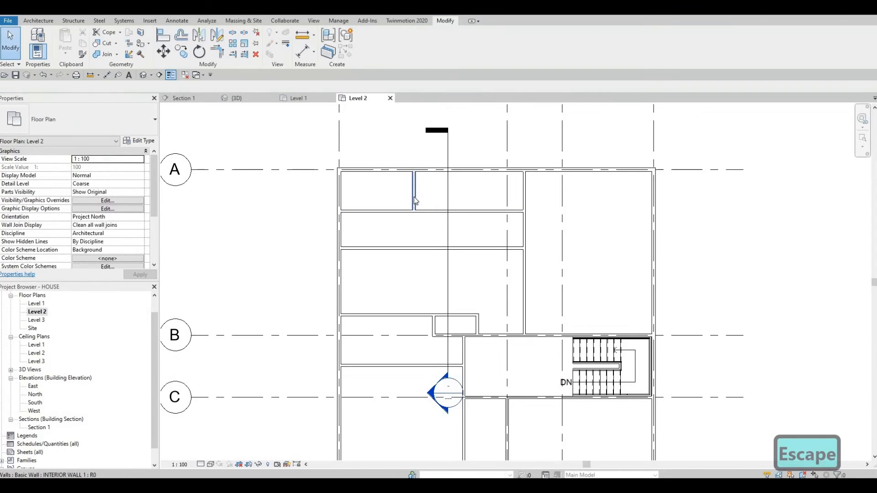
Step: Draw a matching vertical interior wall from the second horizontal wall's midpoint down to the horizontal wall just north of grid B
left_click(414, 194)
key("c")
key("s")
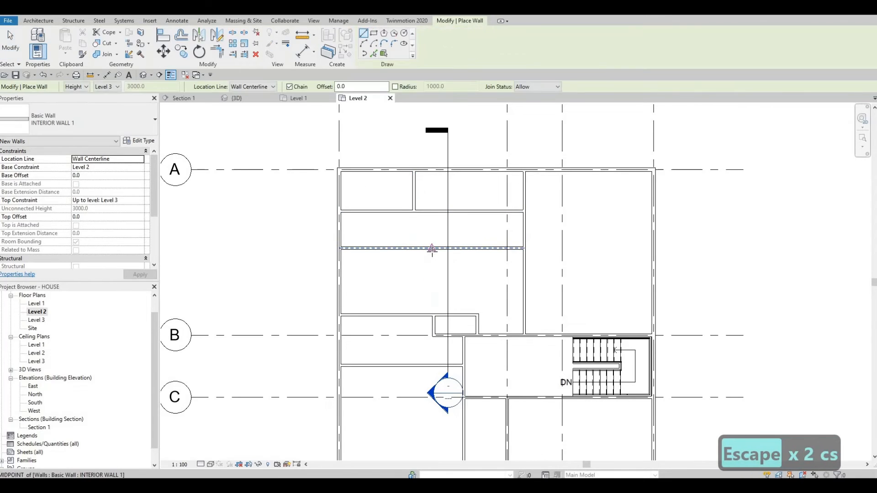
left_click(432, 250)
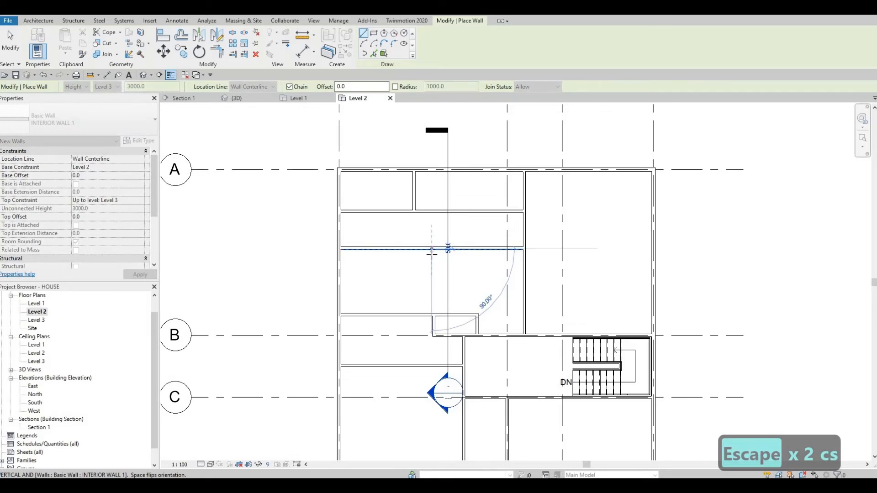
left_click(432, 301)
key("Escape")
key("Escape")
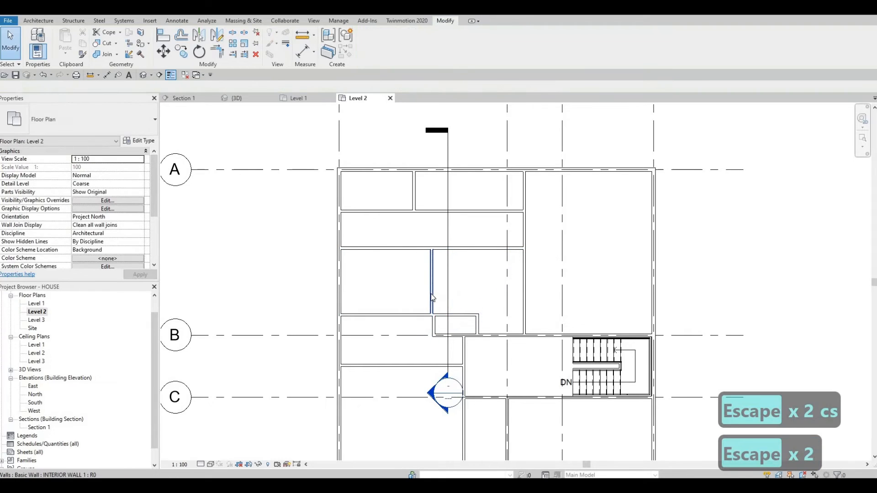
Step: Try moving the new vertical wall's north end to the junction with the wall east of grid 2, and undo the change
left_click(431, 292)
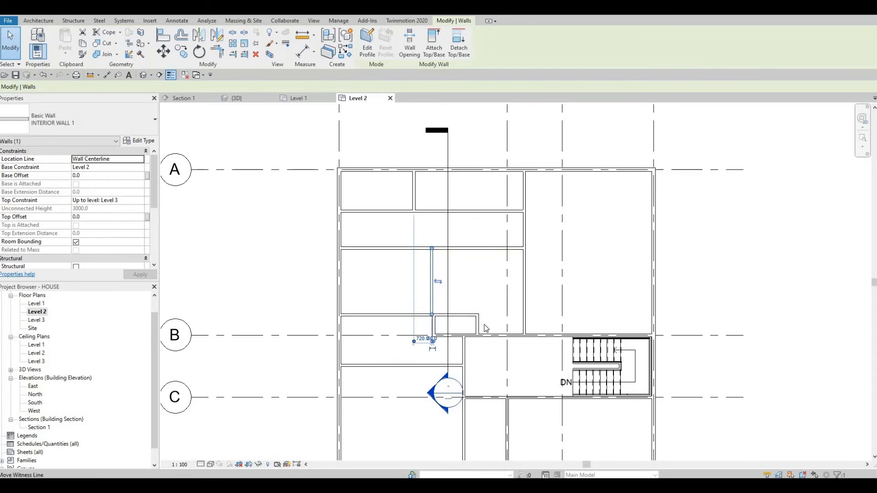
key("Escape")
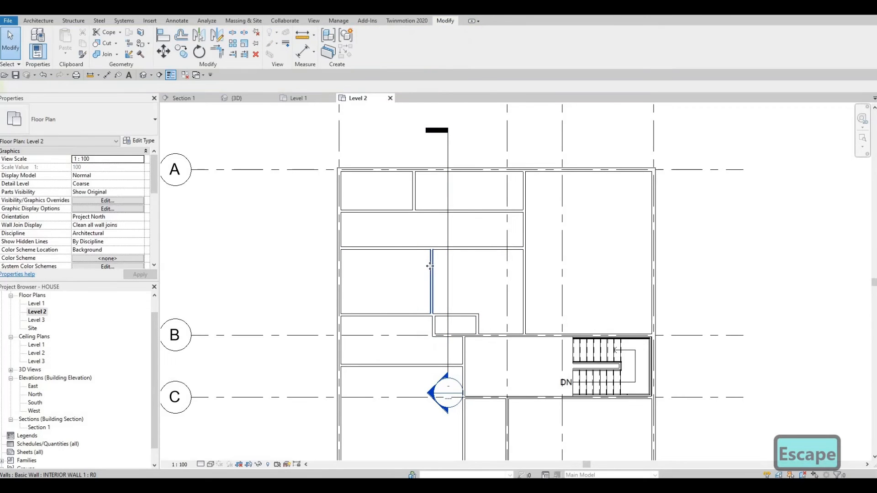
left_click(429, 266)
left_click_drag(432, 249, 524, 249)
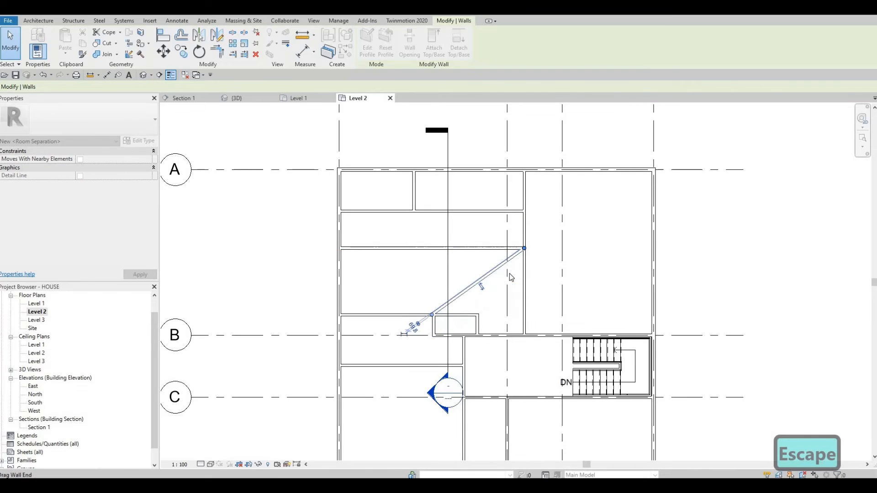
key("ctrl+z")
key("Escape")
scroll(449, 295, "up", 1)
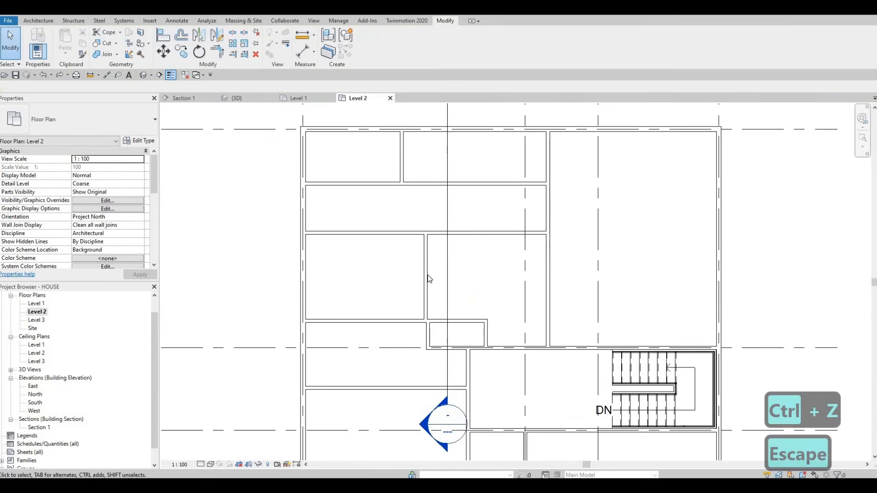
left_click(426, 278)
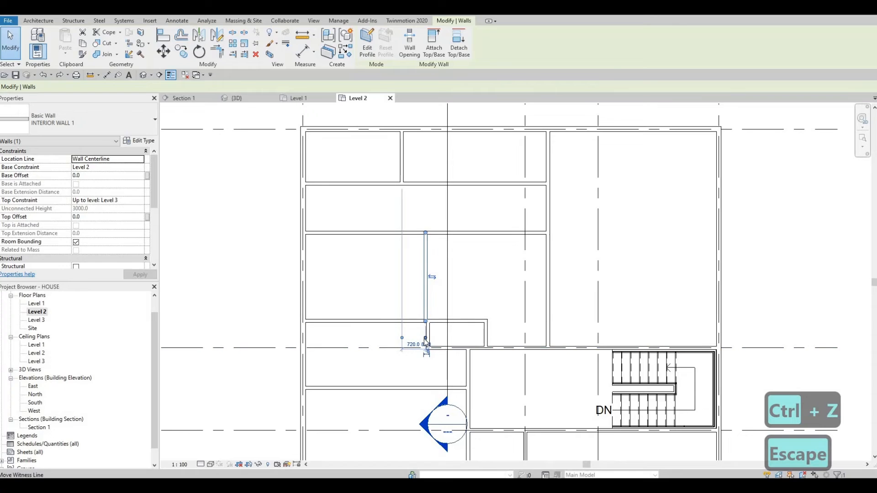
left_click_drag(427, 322, 432, 296)
key("Escape")
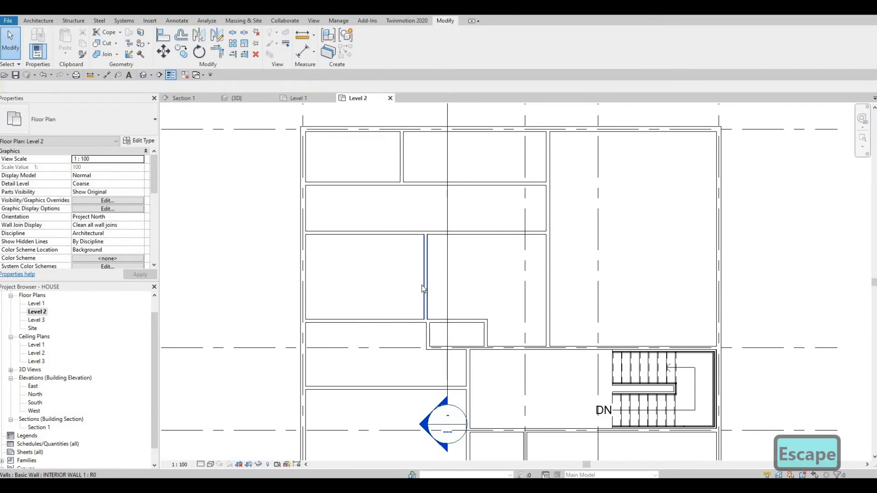
Step: Nudge the vertical interior wall south of the second horizontal wall three increments west
left_click(421, 285)
key("Left")
key("Left")
key("Left")
key("Escape")
key("Escape")
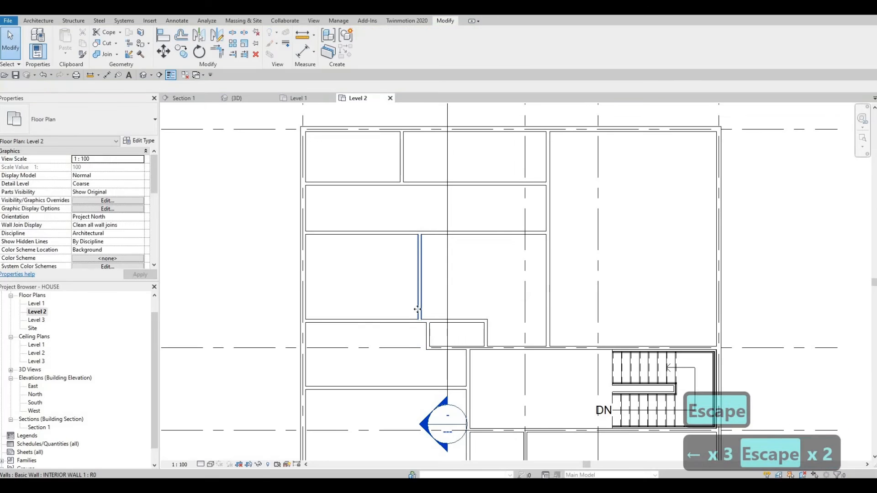
Step: Move the vertical wall south of the second horizontal wall so its spacing to the long vertical wall on the east is 3400 mm
left_click(419, 309)
scroll(426, 328, "up", 2)
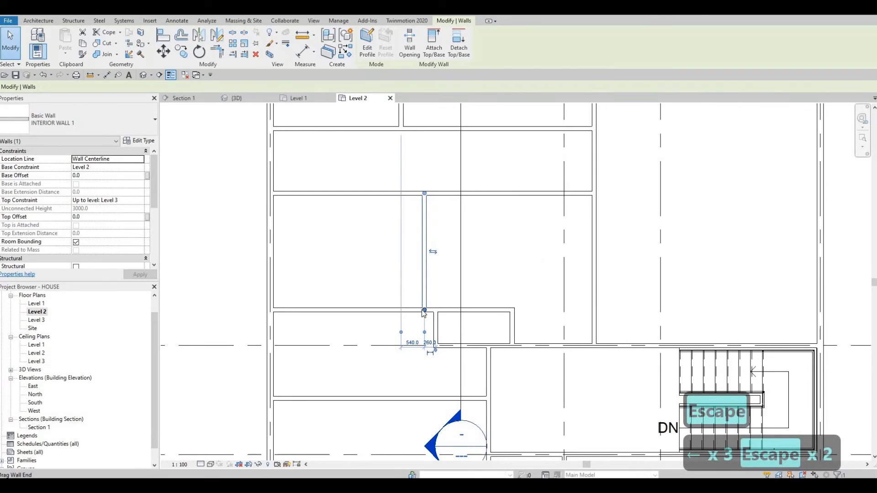
left_click_drag(548, 270, 425, 315)
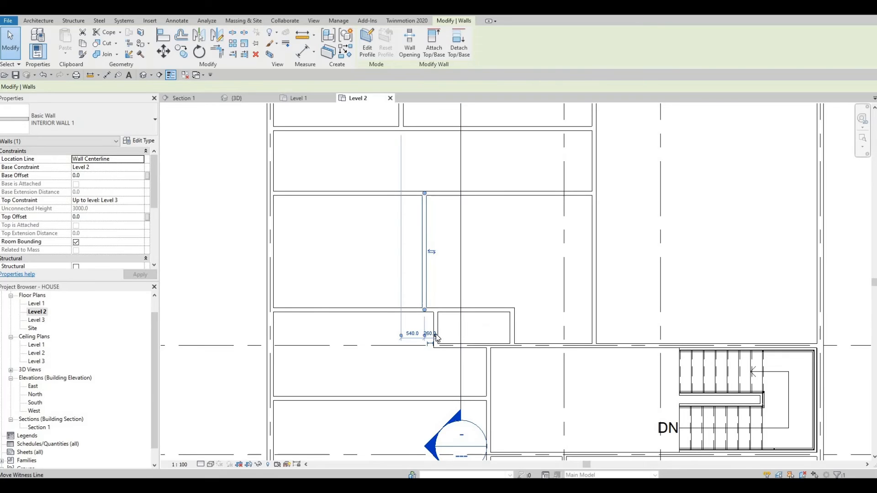
left_click_drag(434, 336, 592, 228)
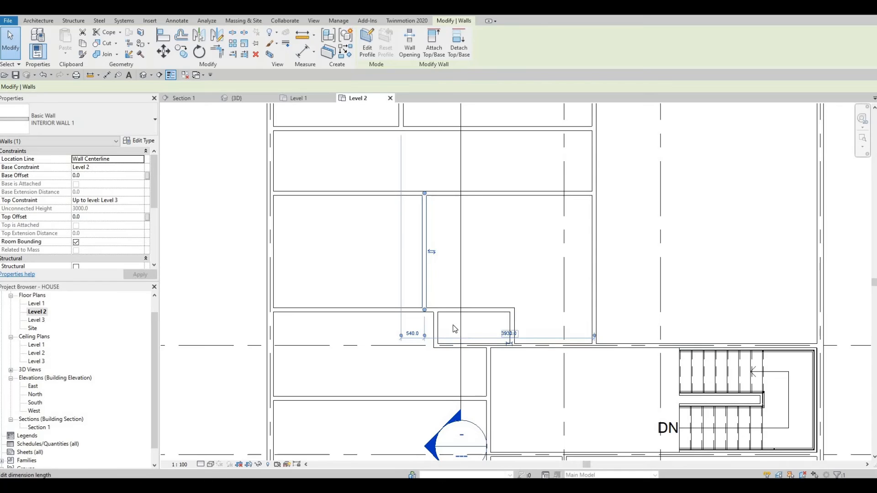
left_click(508, 334)
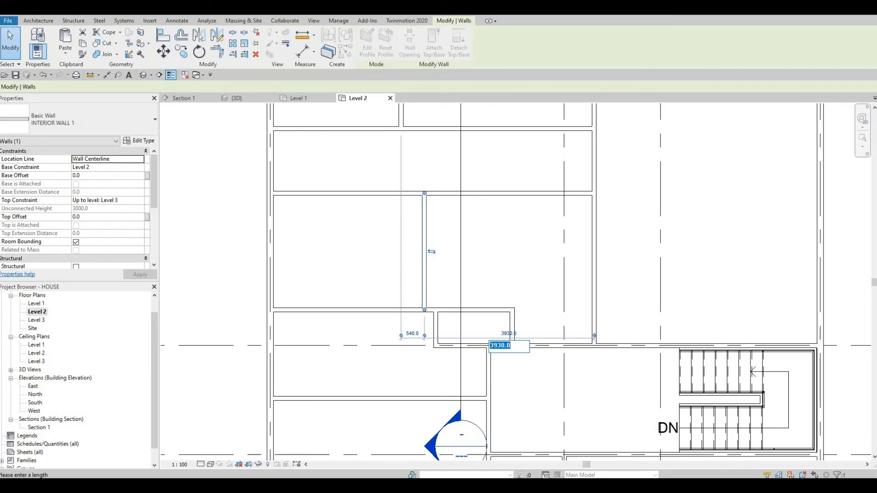
type("34")
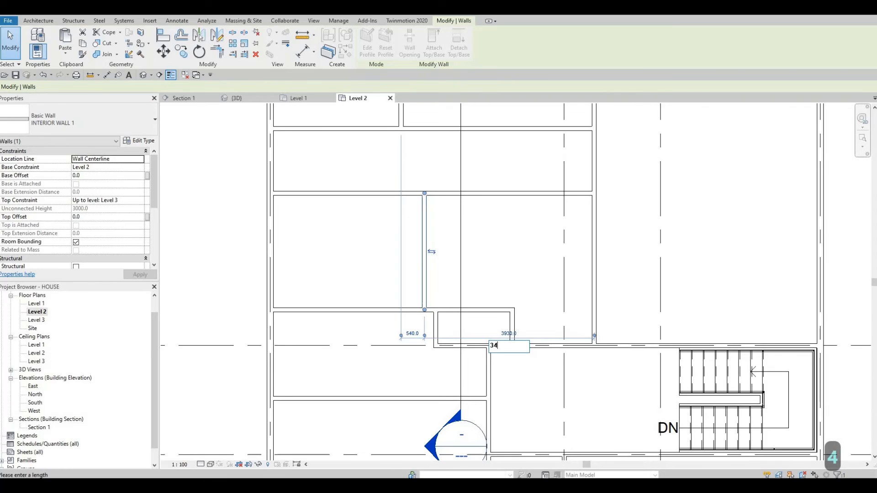
type("00")
key("Return")
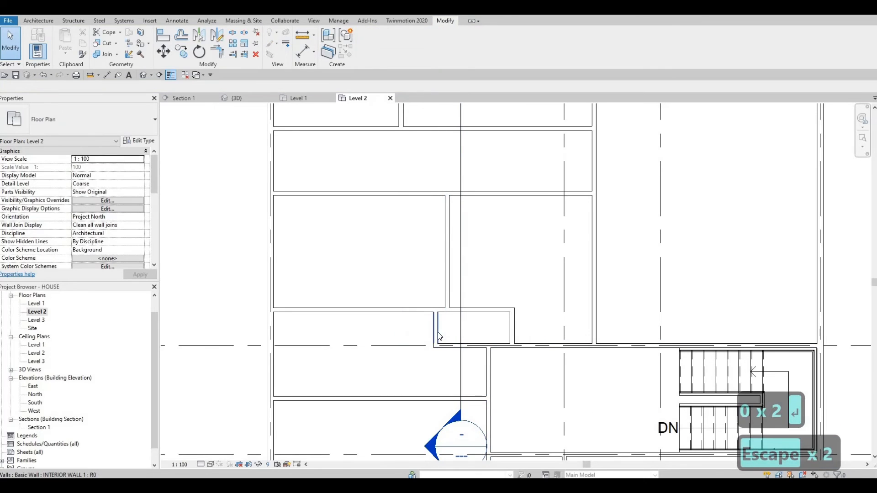
Step: Extend the north end of that vertical wall up to the northernmost horizontal interior wall
middle_click_drag(451, 296, 429, 342)
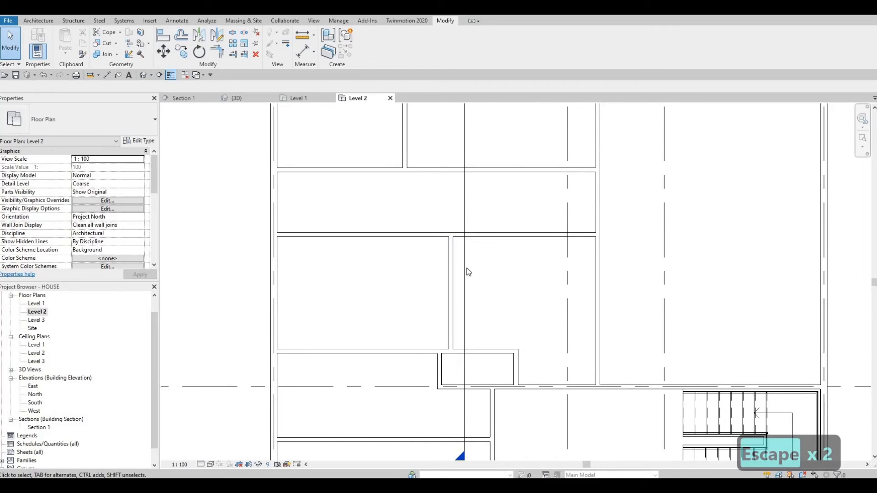
middle_click_drag(447, 254, 441, 283)
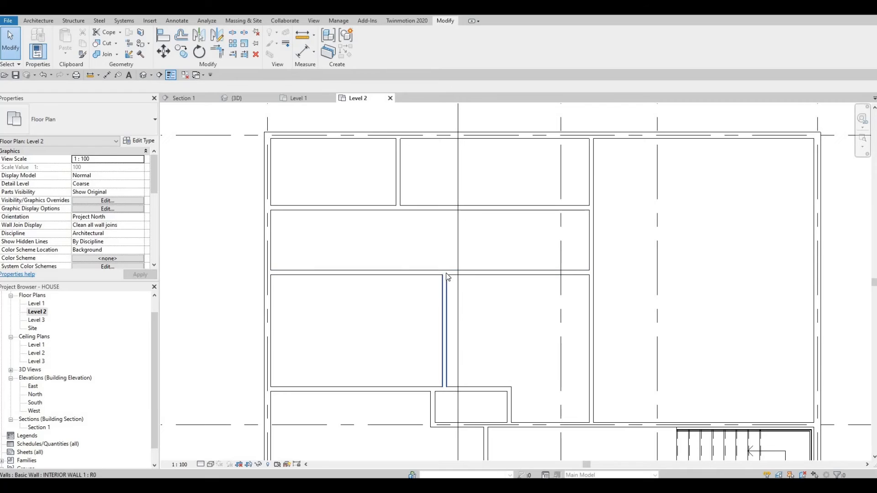
left_click(447, 277)
key("r")
key("o")
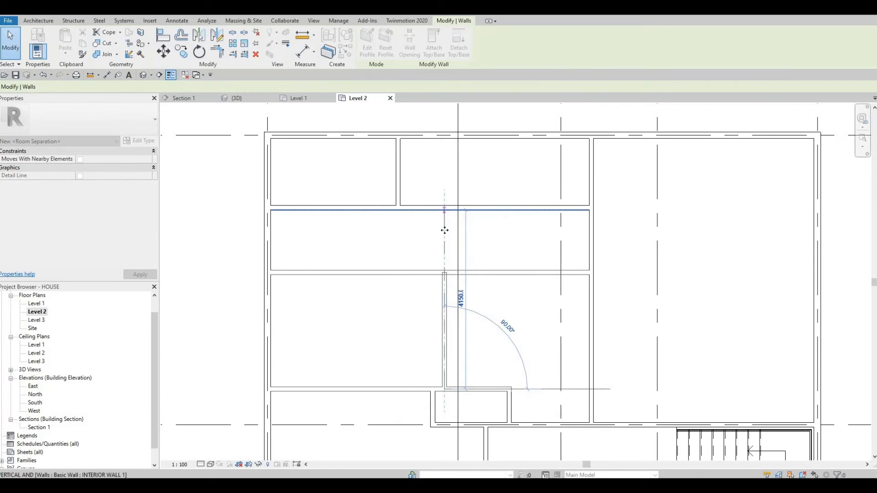
left_click(450, 258)
key("Escape")
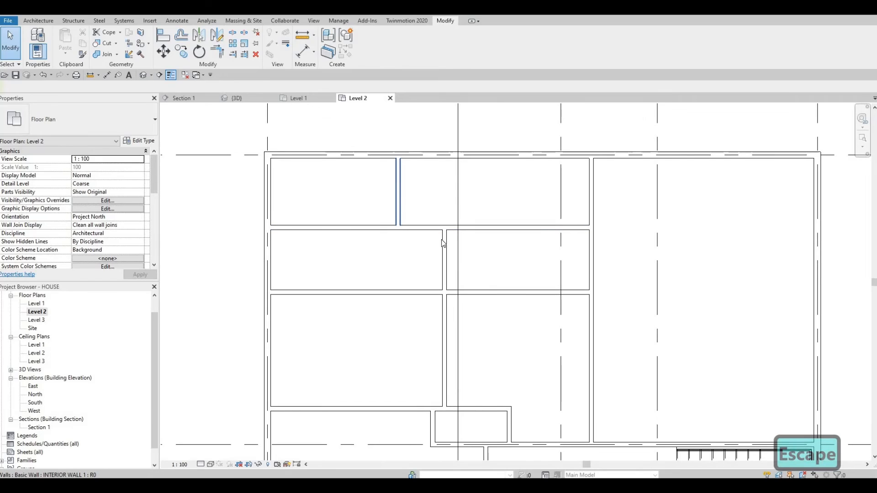
Step: Set the spacing from the vertical wall near grid A to the long vertical wall on the east to 4600 mm
left_click(400, 199)
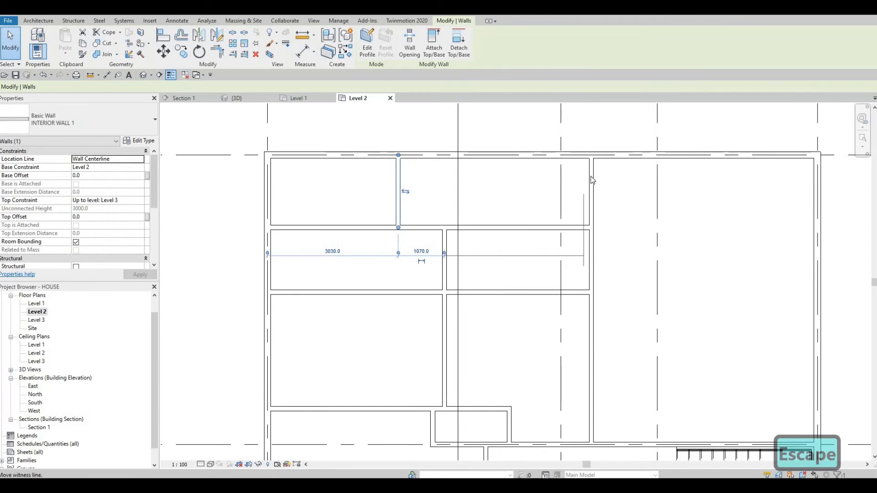
left_click(497, 255)
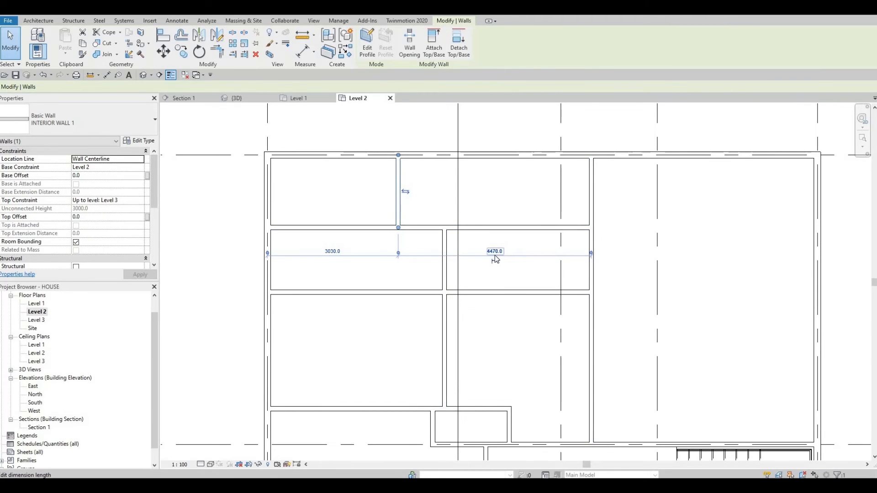
left_click(518, 265)
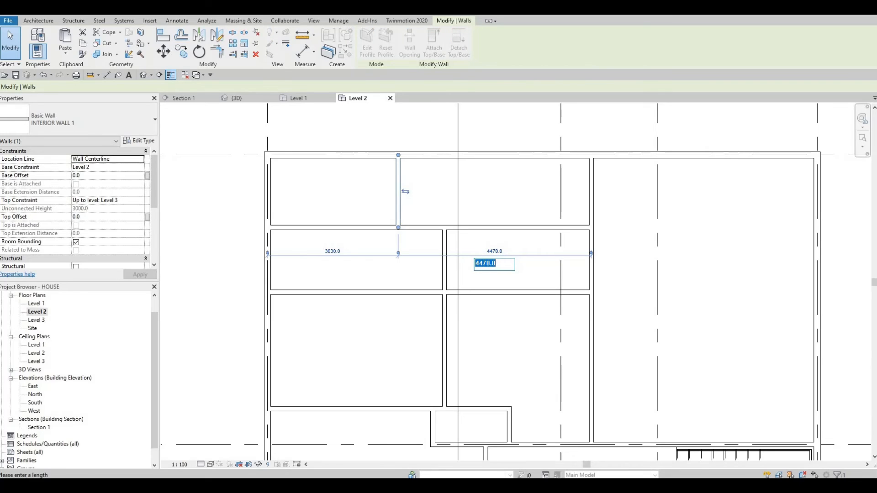
type("46")
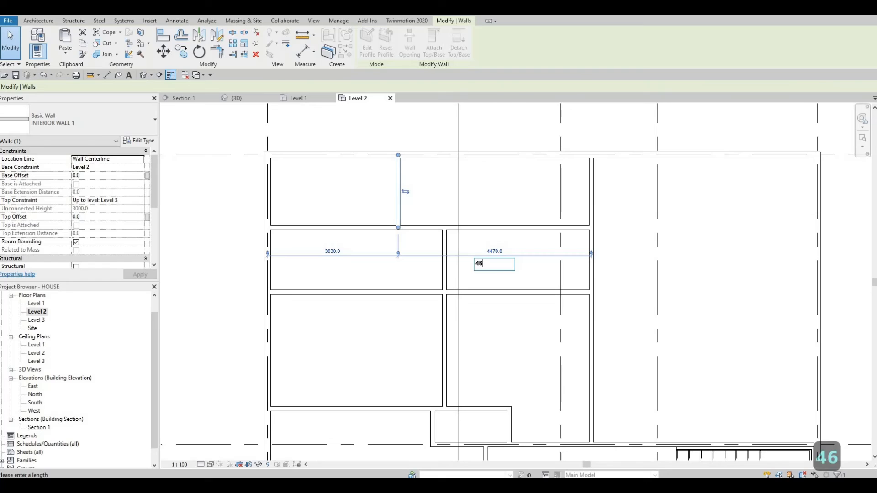
type("00")
key("Return")
key("Escape")
key("Escape")
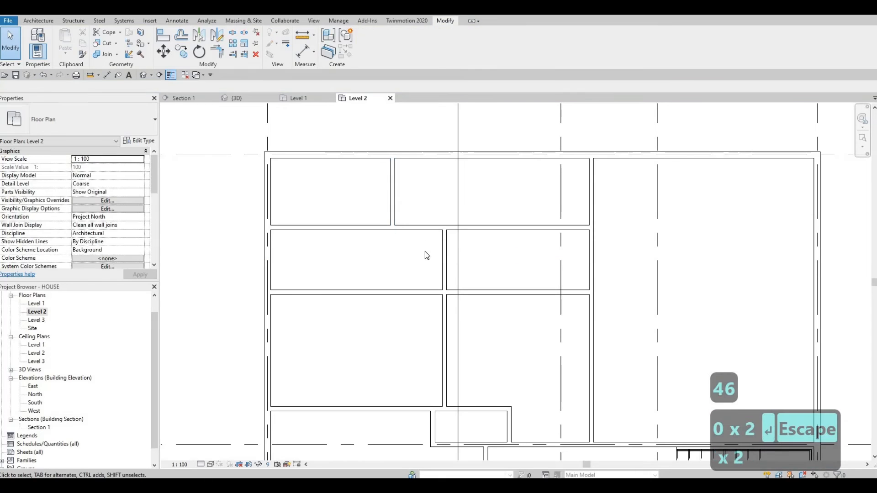
Step: Draw a vertical INTERIOR WALL 1 wall from the northernmost horizontal interior wall up to the grid A exterior wall, just east of the section line
left_click(445, 264)
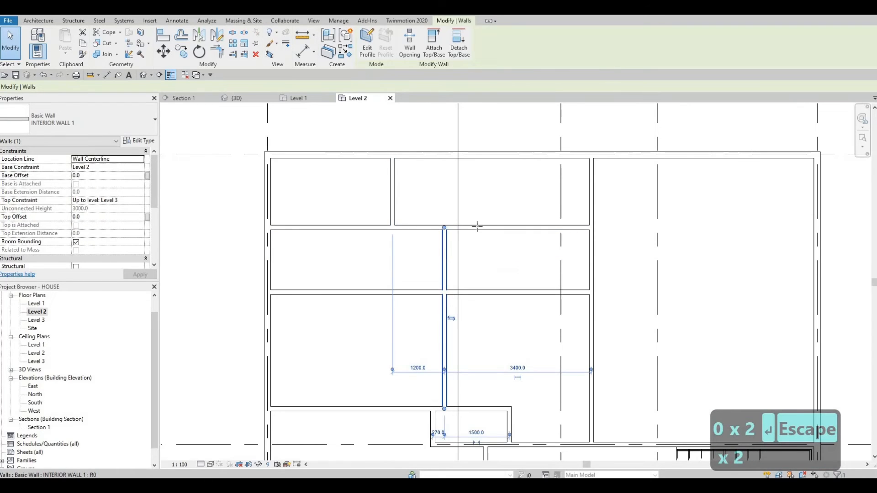
key("c")
key("s")
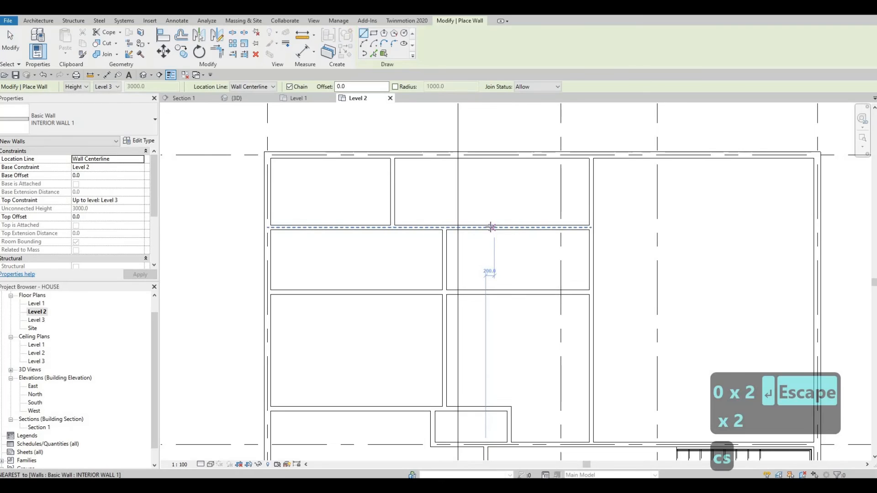
left_click(490, 227)
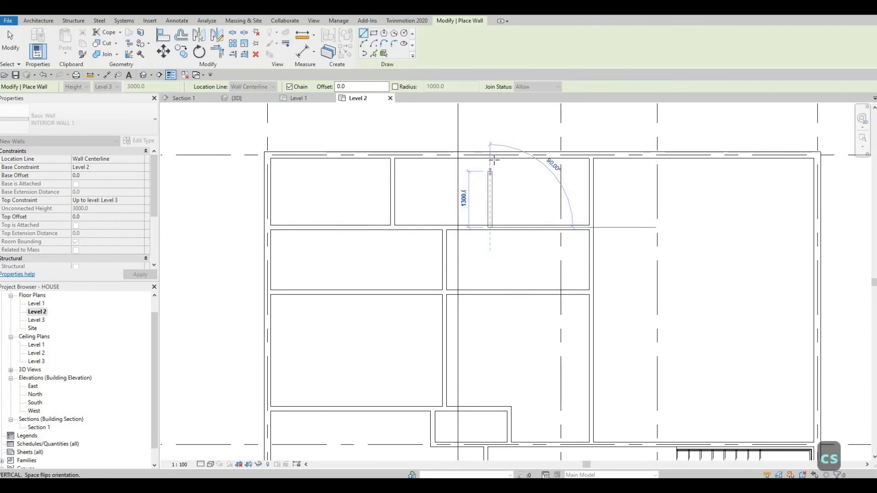
left_click(490, 158)
key("Escape")
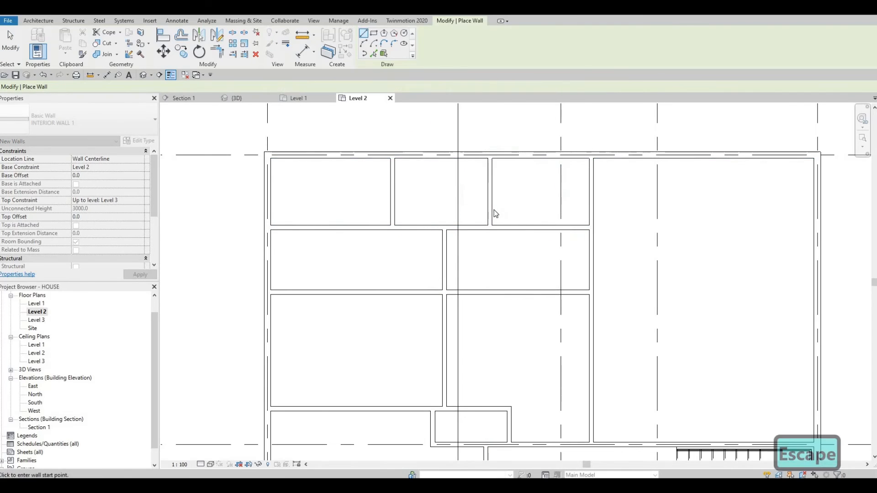
key("Escape")
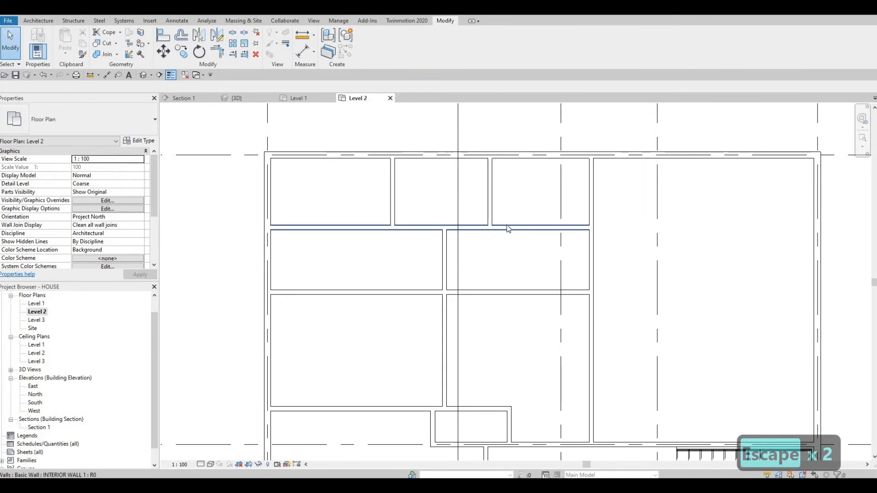
Step: Examine the Level 2 interior wall layout across grids A to D
middle_click_drag(509, 231, 510, 231)
scroll(510, 231, "down", 1)
scroll(516, 356, "down", 2)
middle_click_drag(516, 356, 550, 307)
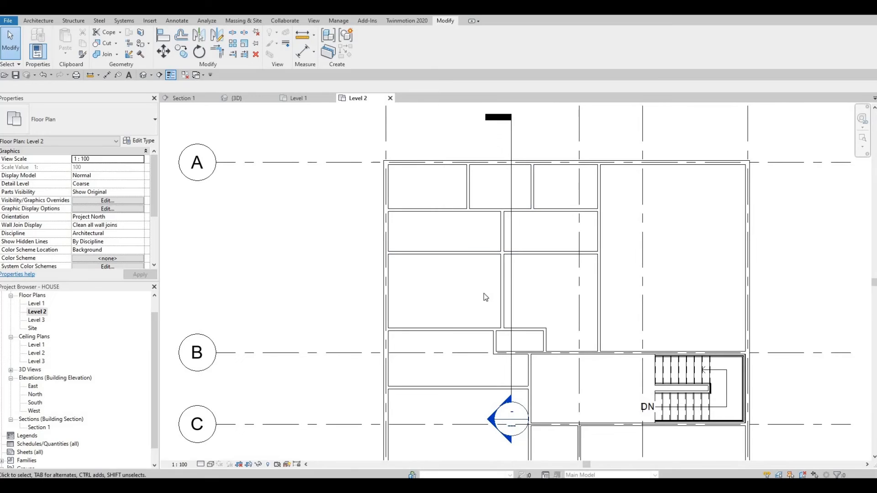
middle_click_drag(489, 330, 511, 275)
middle_click_drag(469, 295, 470, 286)
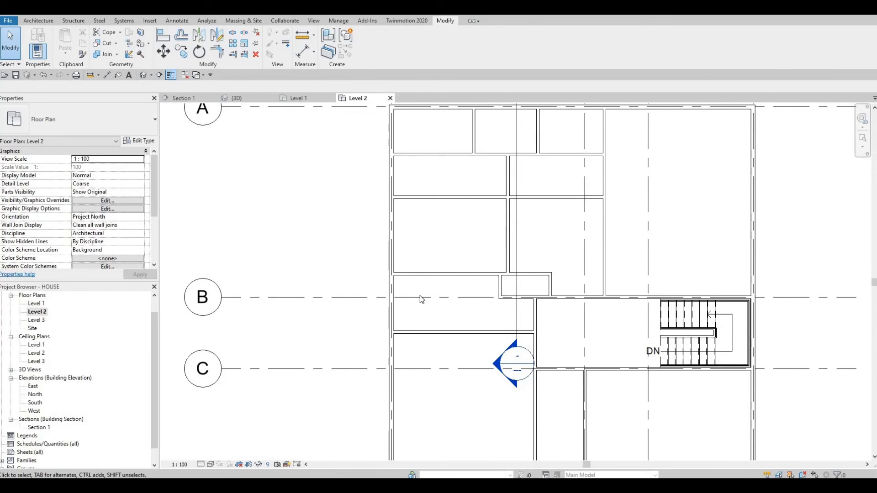
scroll(464, 275, "down", 2)
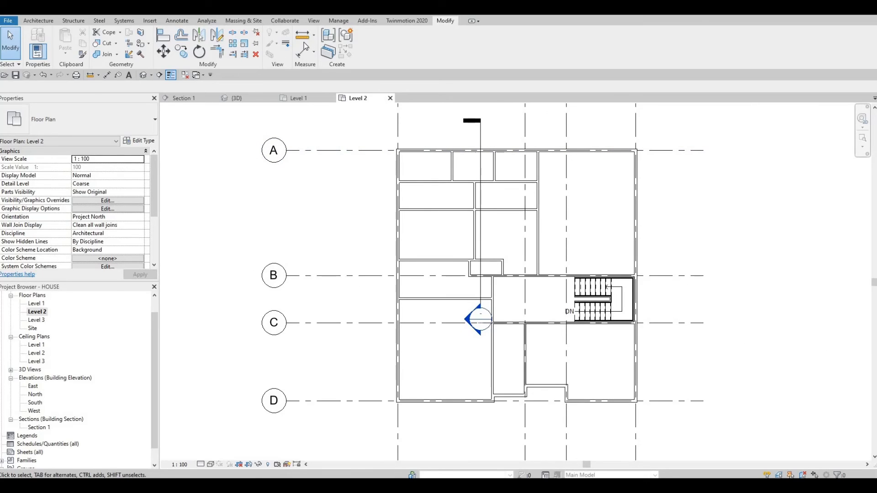
middle_click_drag(457, 232, 449, 242)
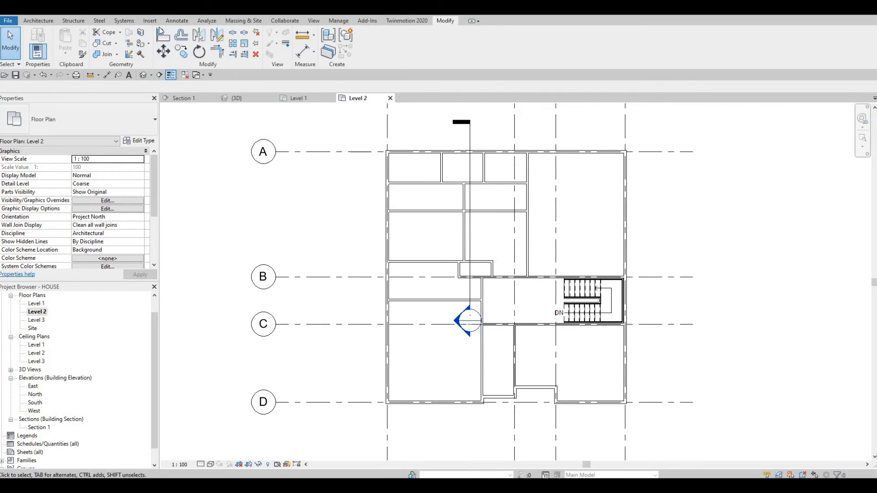
Step: Load the M_Tub-Rectangular-2D family from the Plumbing > Architectural > Fixtures > Bathtubs folder of the metric library
left_click(150, 20)
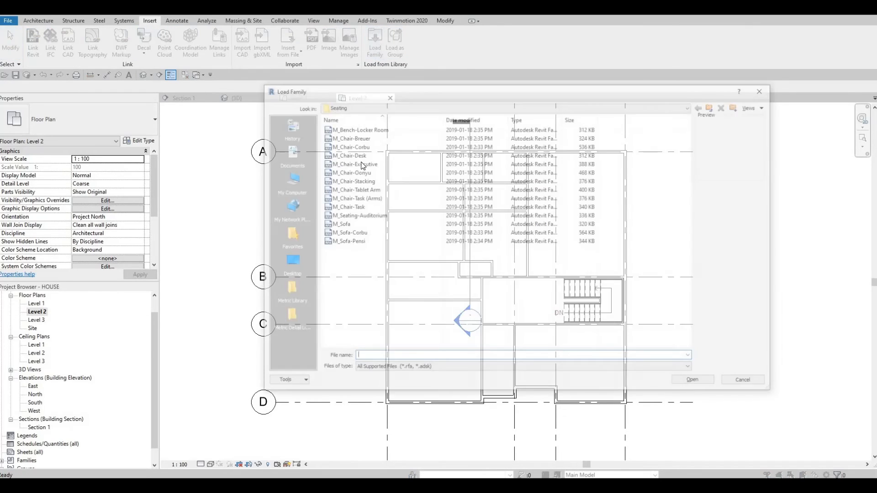
left_click(376, 106)
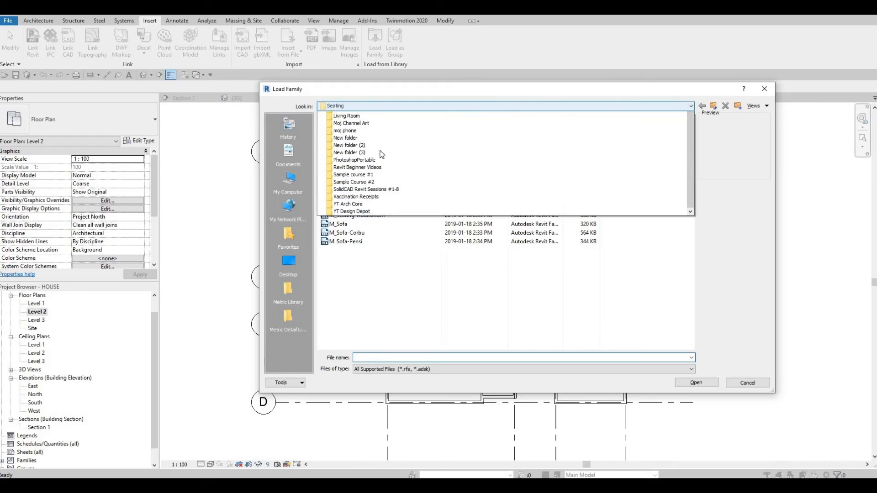
scroll(383, 145, "up", 1)
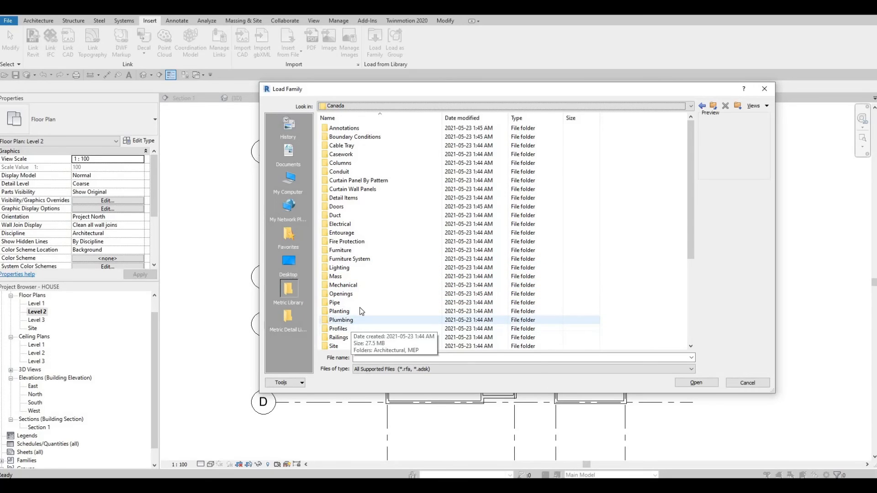
double_click(347, 319)
double_click(356, 129)
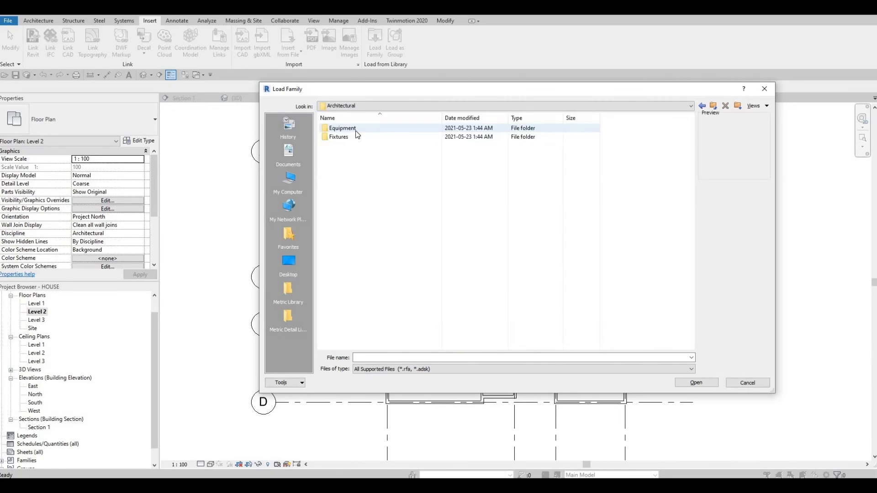
double_click(349, 137)
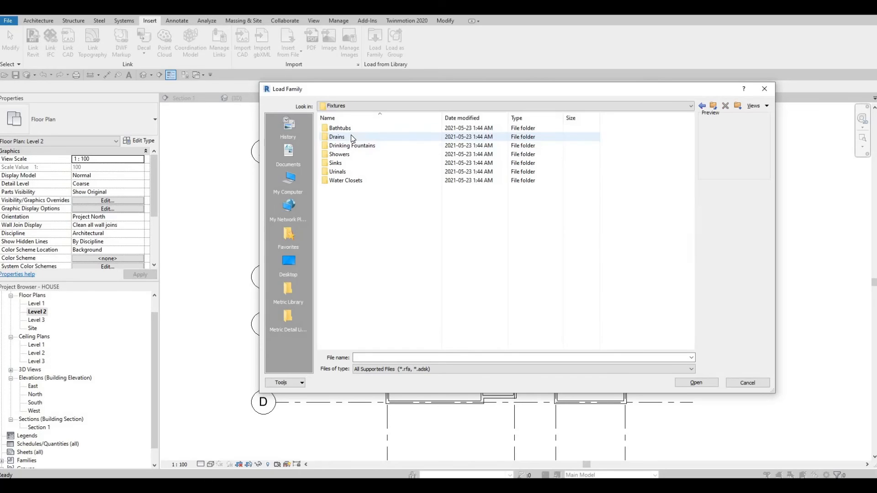
double_click(340, 128)
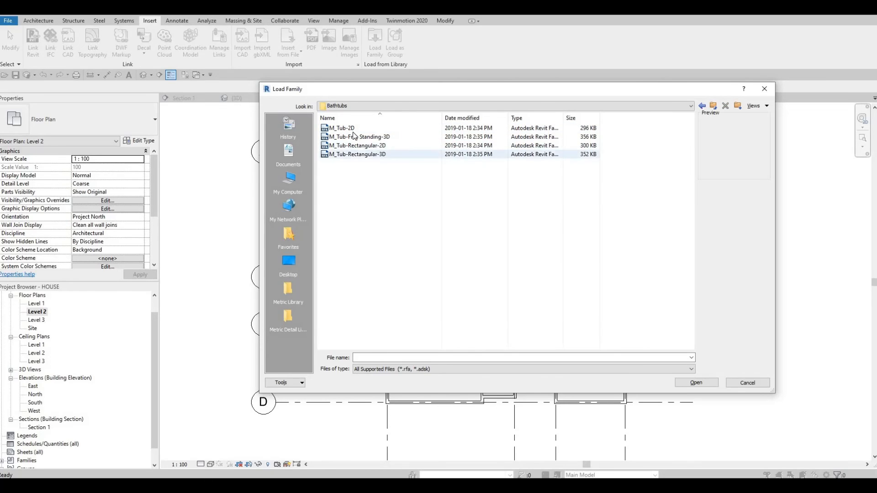
left_click(350, 145)
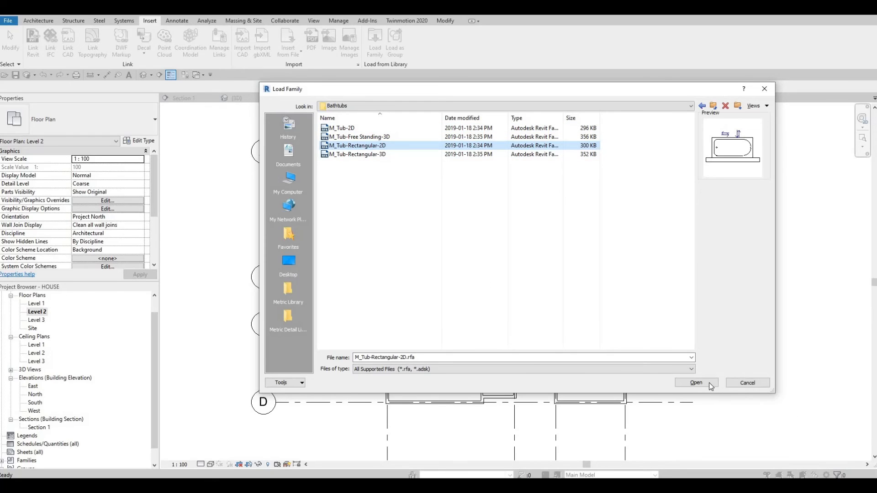
key("Return")
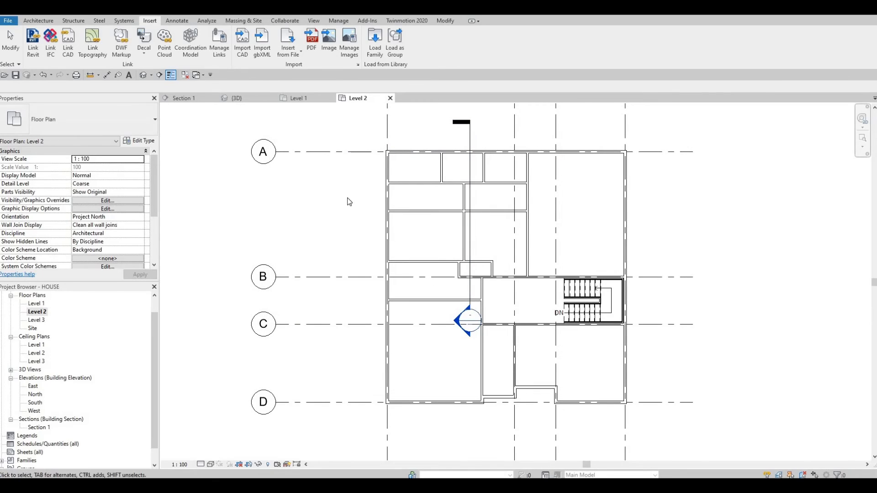
Step: Place the M_Tub-Rectangular-2D bathtub in the northwest corner of the bathroom at grid B and flip its hand so the drain faces west
key("c")
key("m")
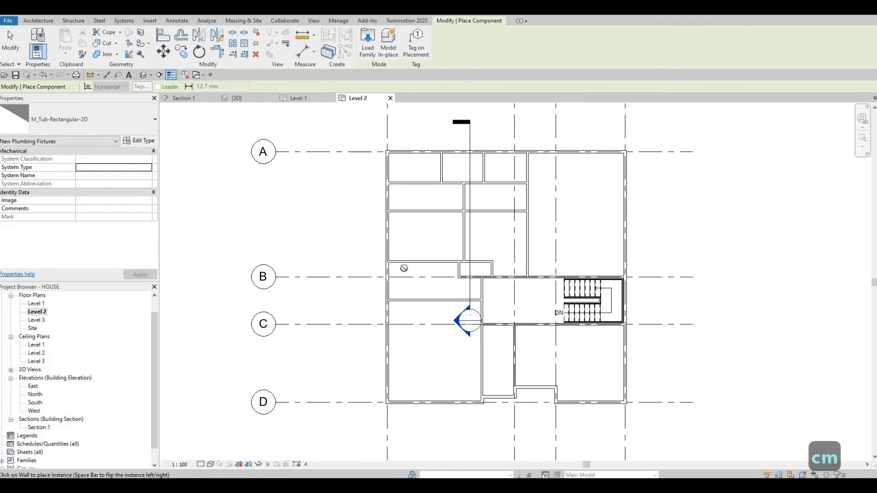
scroll(402, 269, "up", 1)
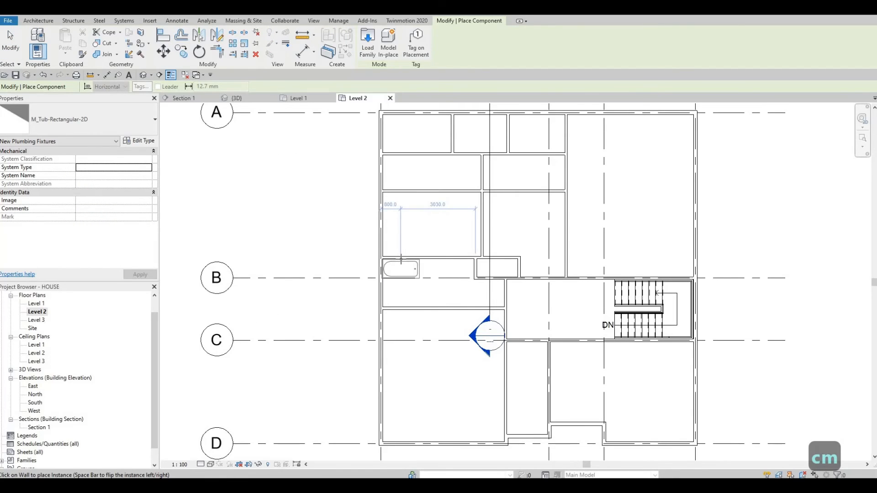
scroll(402, 269, "up", 2)
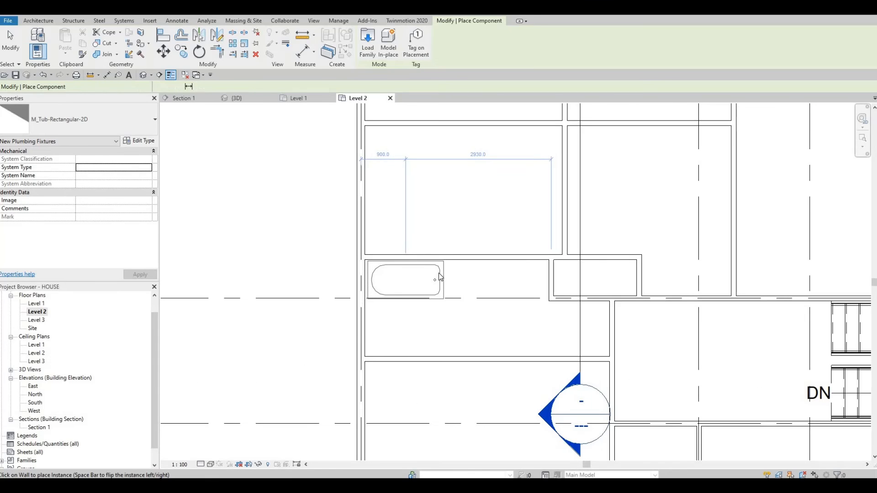
left_click(440, 277)
key("Escape")
key("Escape")
key("Escape")
left_click(378, 274)
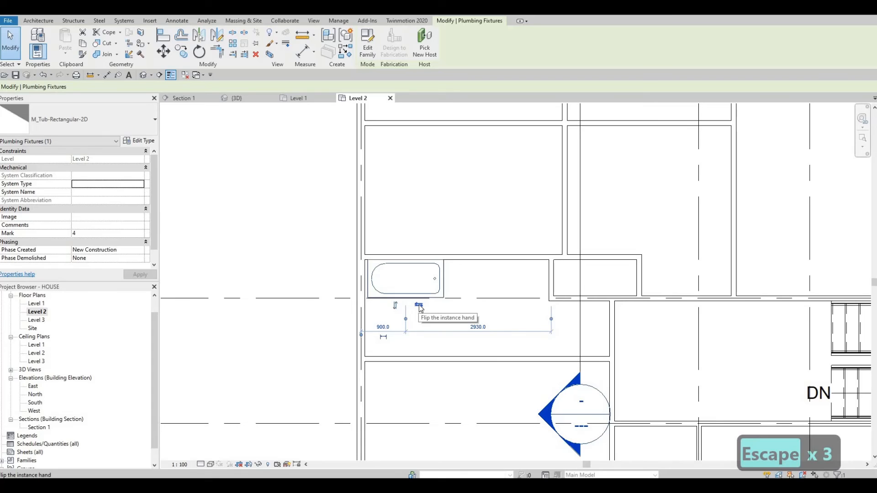
left_click(419, 306)
key("Escape")
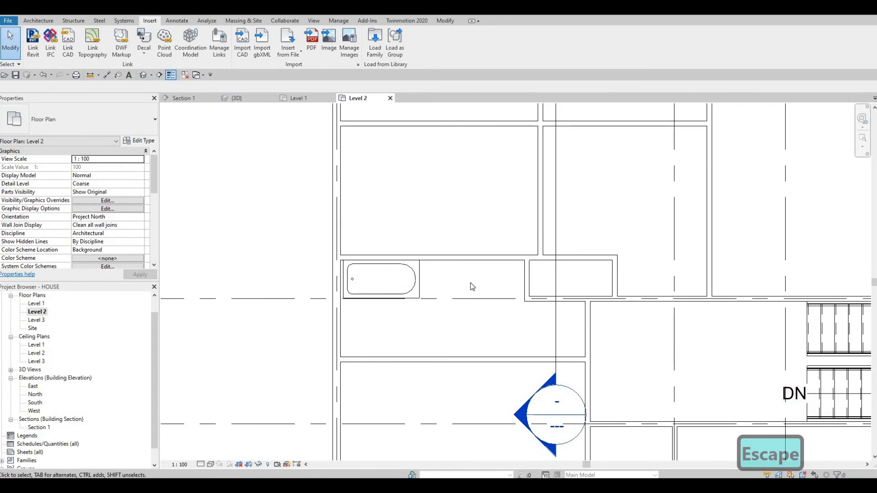
Step: Draw a short vertical INTERIOR WALL 1 wall, about 950 mm long, south from the bathroom's north wall just east of the bathtub
scroll(472, 287, "up", 1)
key("Escape")
key("Escape")
left_click(525, 284)
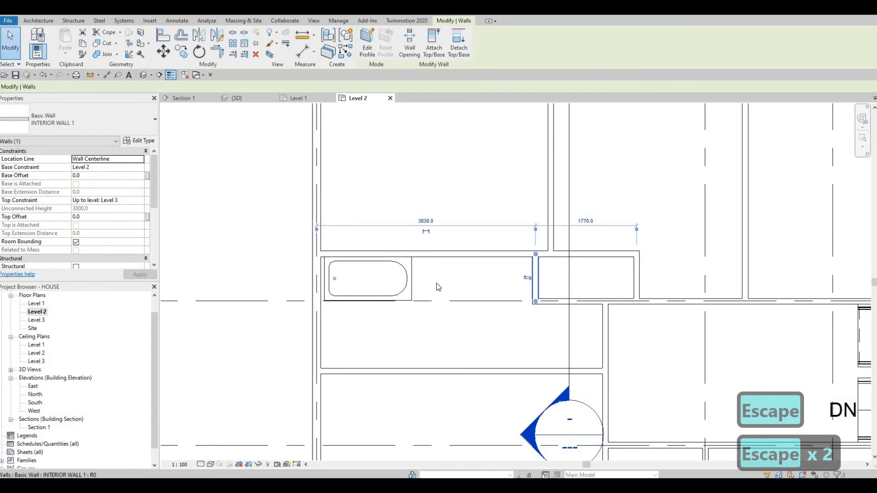
key("c")
key("s")
left_click(418, 257)
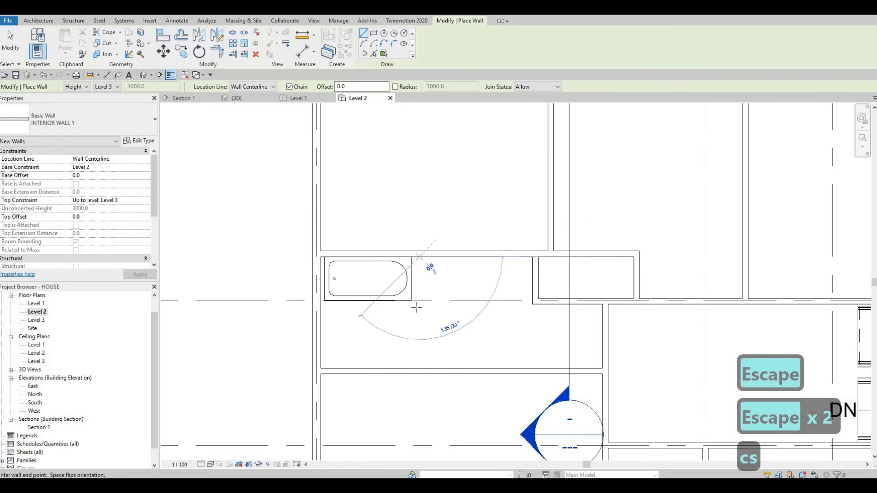
left_click(418, 308)
key("Escape")
key("Escape")
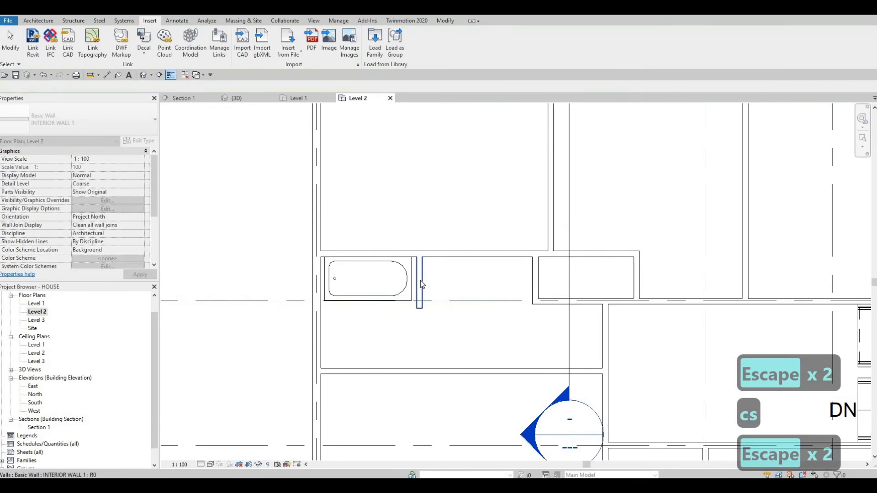
Step: Nudge the short wall west toward the bathtub's end, to 1760 mm from the west exterior wall's centerline
key("Escape")
left_click(420, 281)
key("Left")
key("Left")
key("Left")
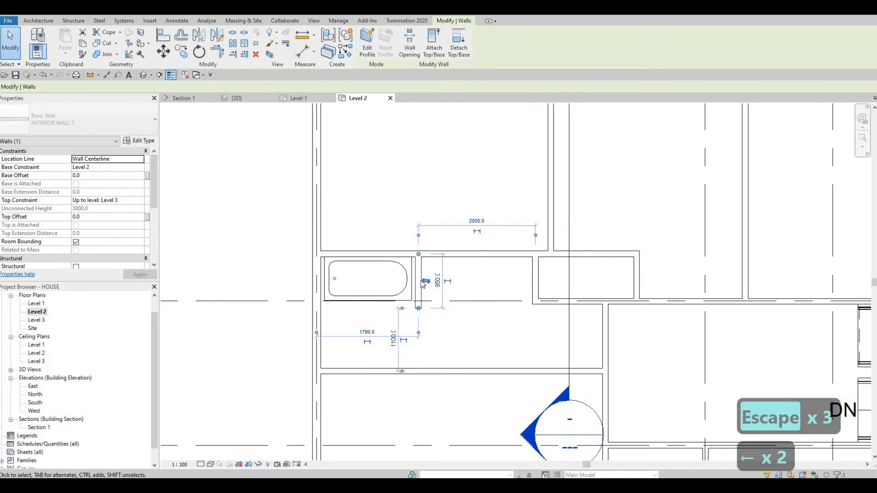
key("Right")
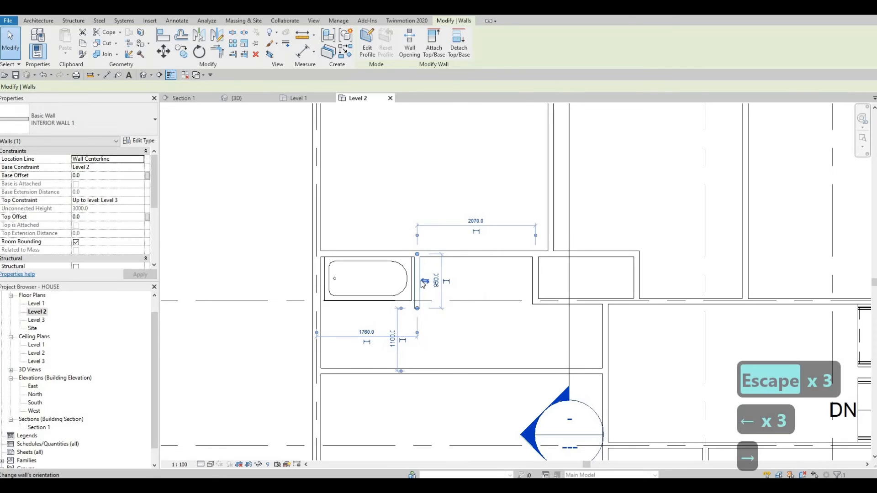
key("Escape")
key("Escape")
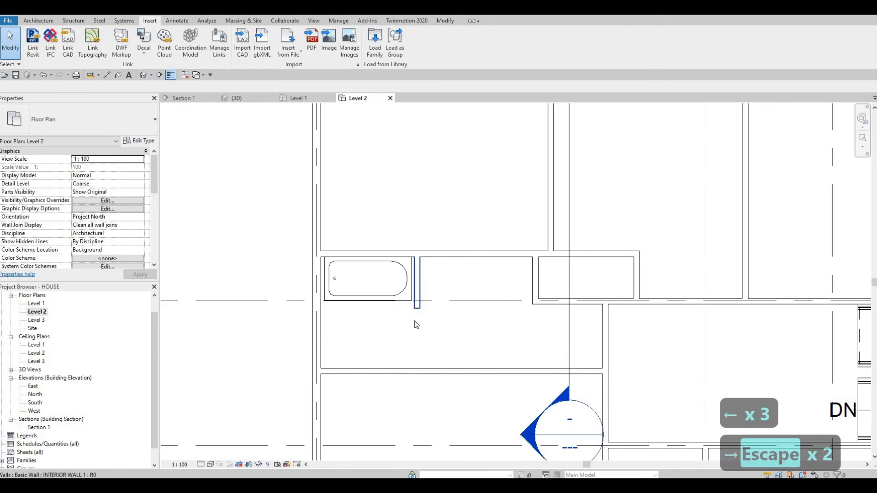
Step: Shorten the wall beside the bathtub to 880 mm by moving its free south end north
left_click(418, 297)
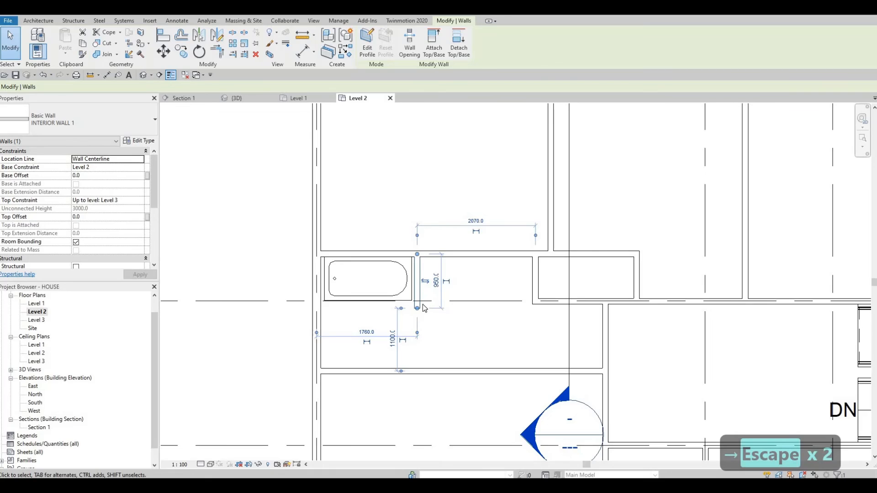
scroll(424, 308, "up", 2)
left_click_drag(419, 303, 420, 299)
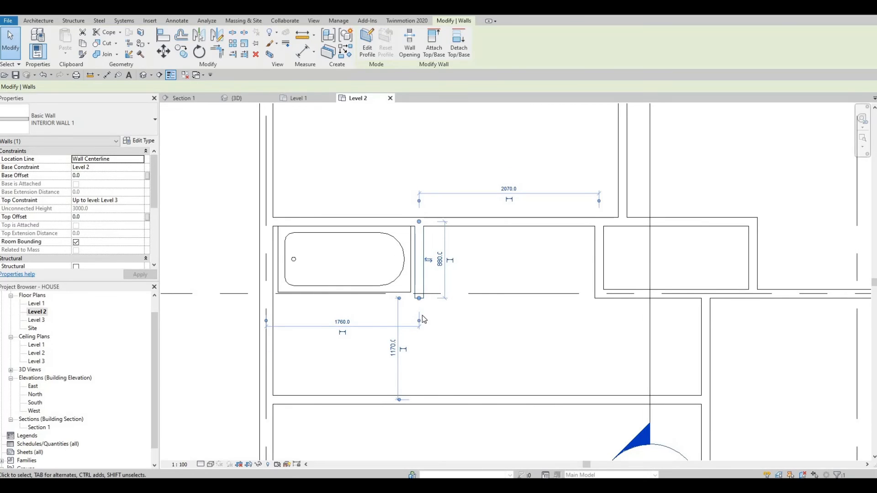
key("Escape")
scroll(424, 320, "down", 2)
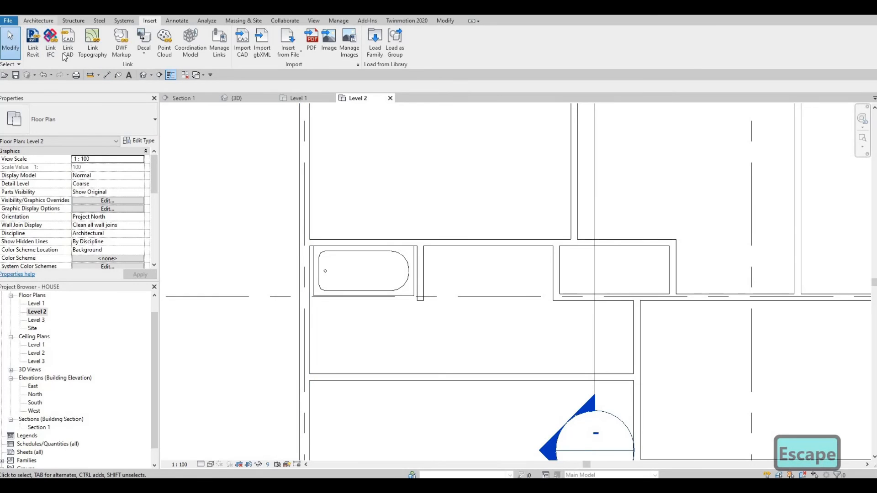
Step: Place two M_Sink Vanity-Round 482 x 482mm sinks in the niche east of the bathtub, about 1500 and 640 mm from its east wall
left_click(31, 21)
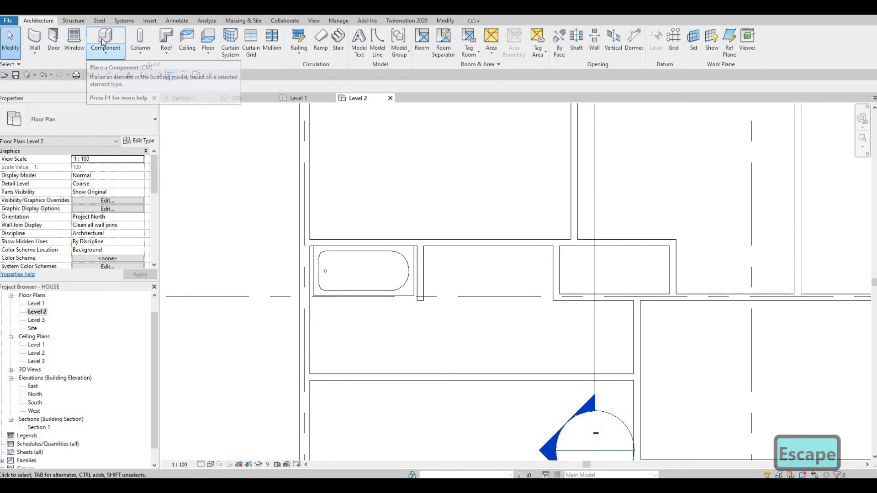
key("Escape")
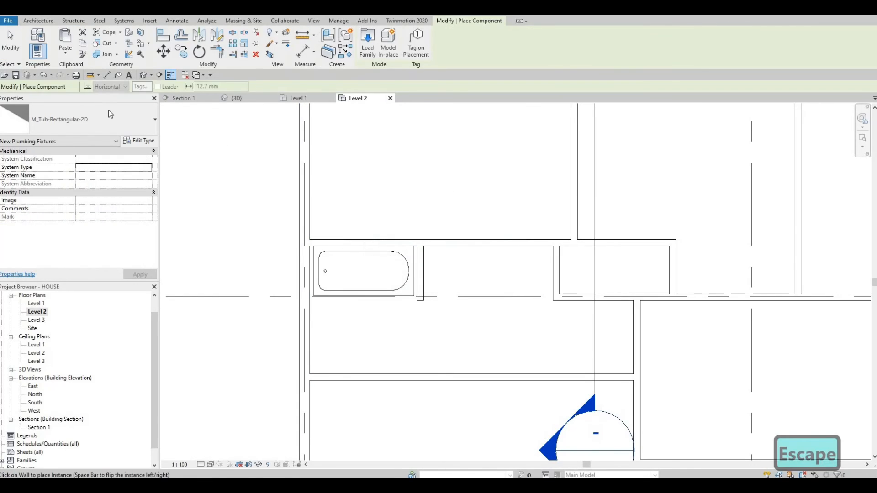
left_click(87, 120)
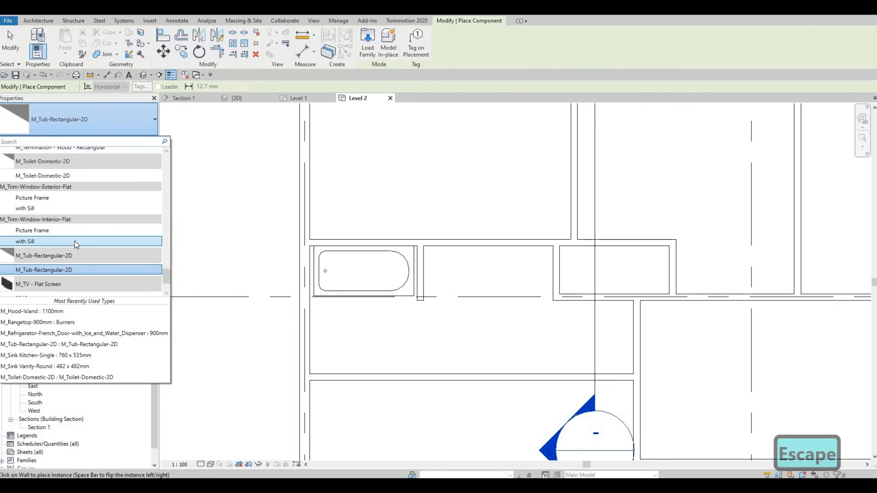
scroll(75, 240, "up", 6)
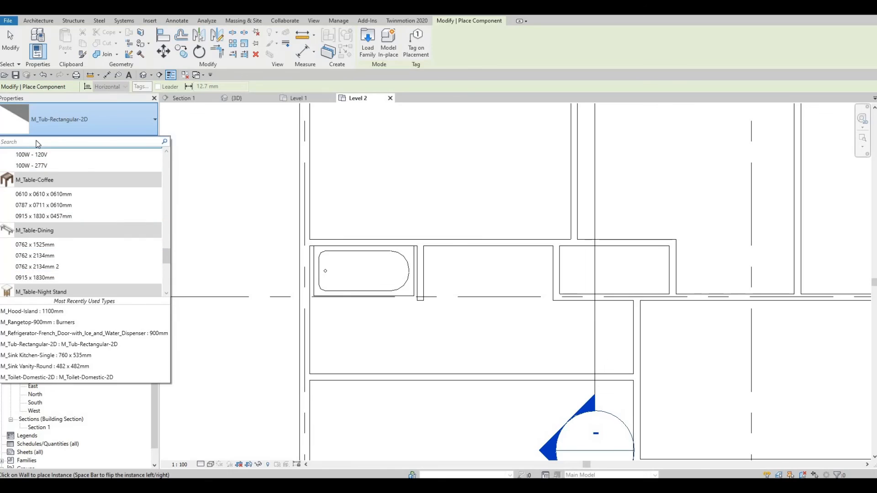
type("it")
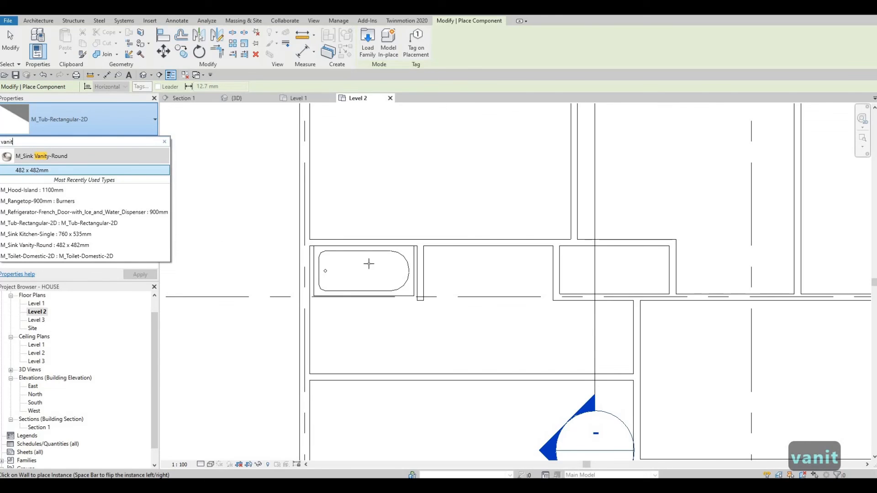
key("Return")
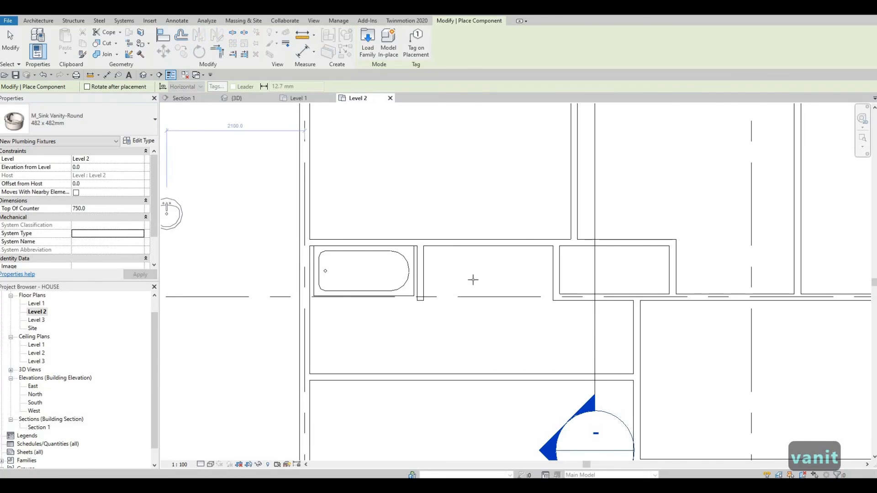
scroll(457, 275, "up", 1)
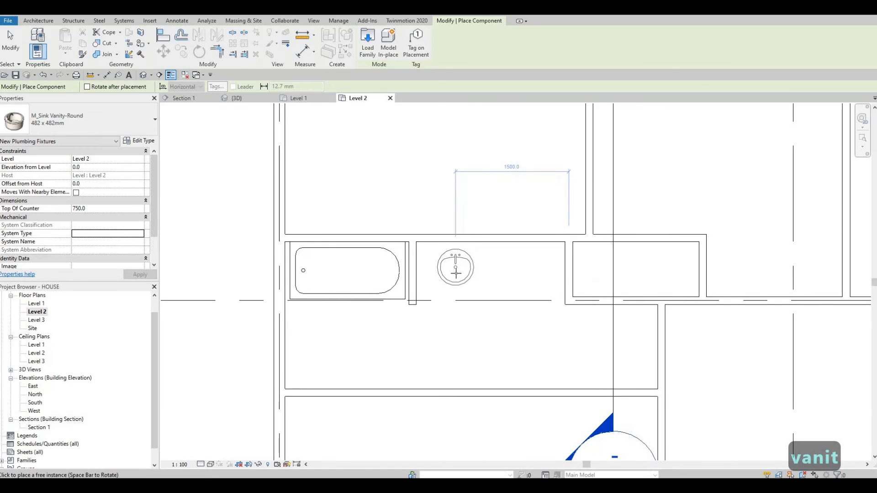
left_click(437, 275)
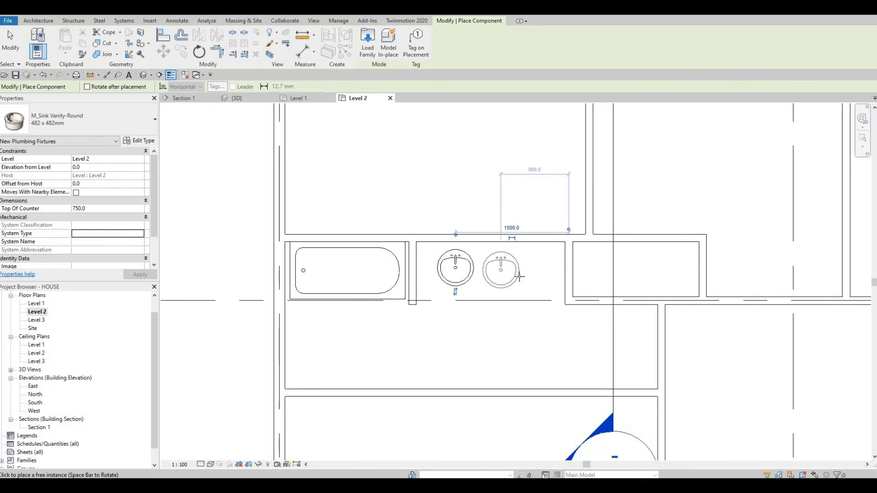
left_click(511, 280)
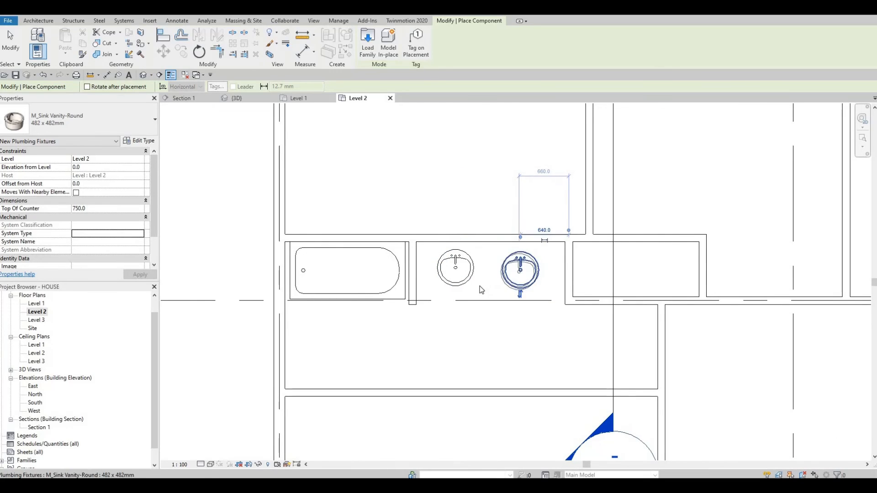
key("Escape")
key("Escape")
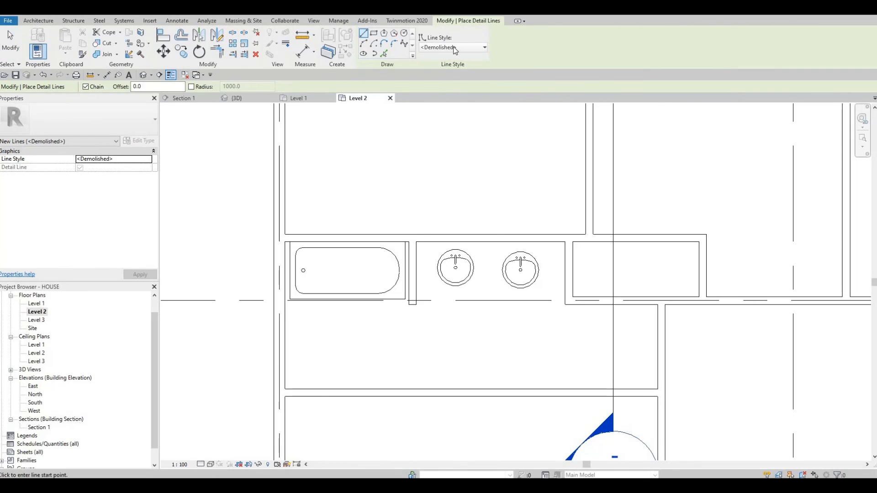
Step: Draw a horizontal detail line in the Thin Lines style across the niche, just south of the two sinks, as the counter edge
left_click(453, 47)
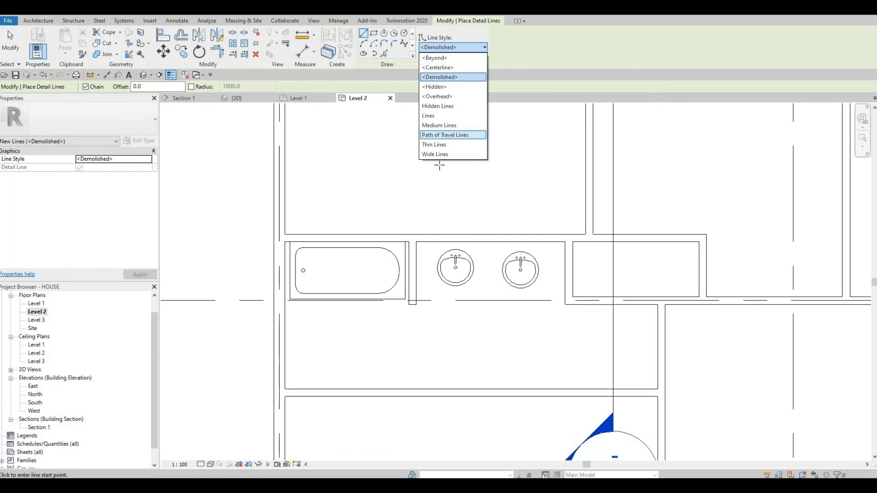
left_click(564, 293)
key("Escape")
key("Escape")
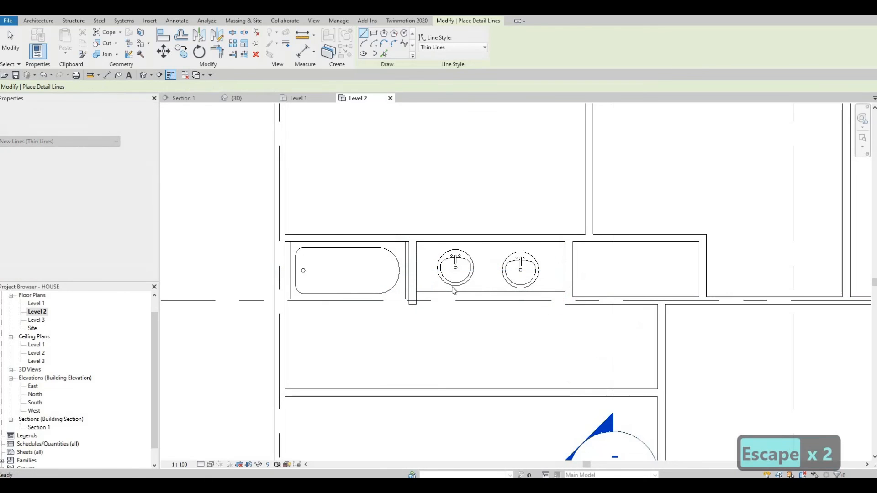
Step: Place an M_Toilet-Domestic-2D against the west exterior wall south of the bathtub, 600 mm from the bathroom's south wall
scroll(454, 291, "down", 5)
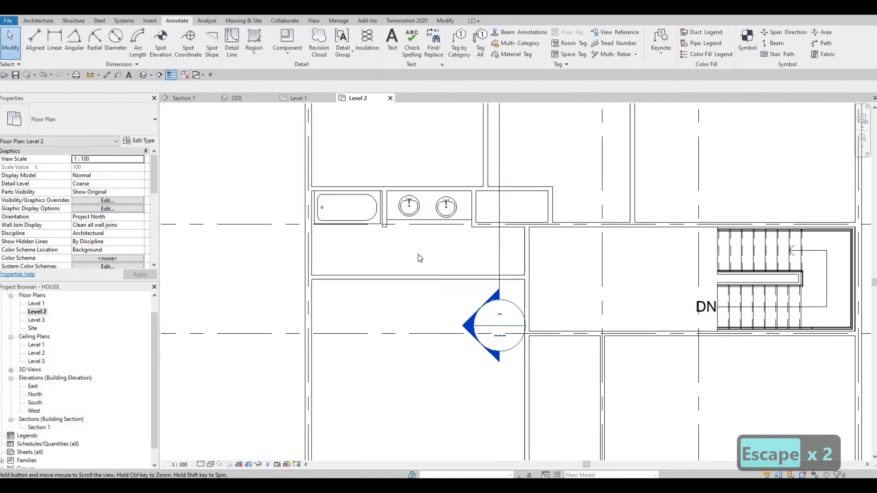
middle_click_drag(420, 258, 461, 249)
scroll(449, 253, "down", 2)
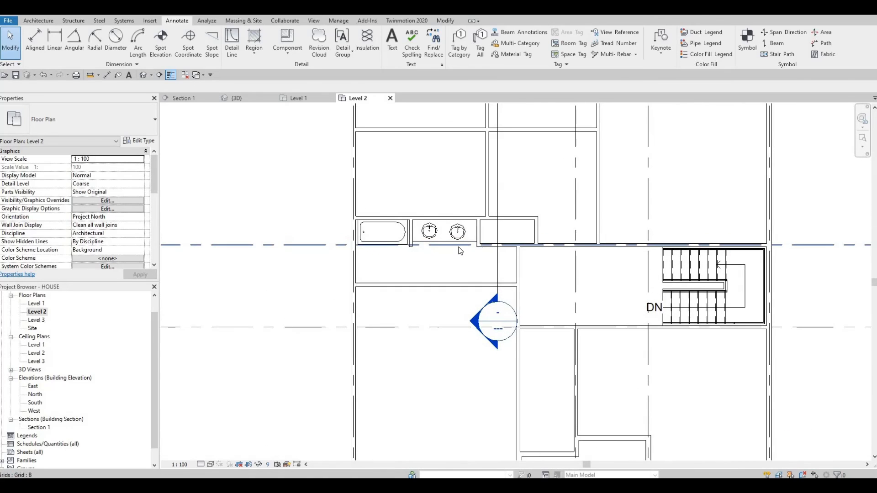
scroll(460, 248, "up", 2)
middle_click_drag(407, 266, 384, 257)
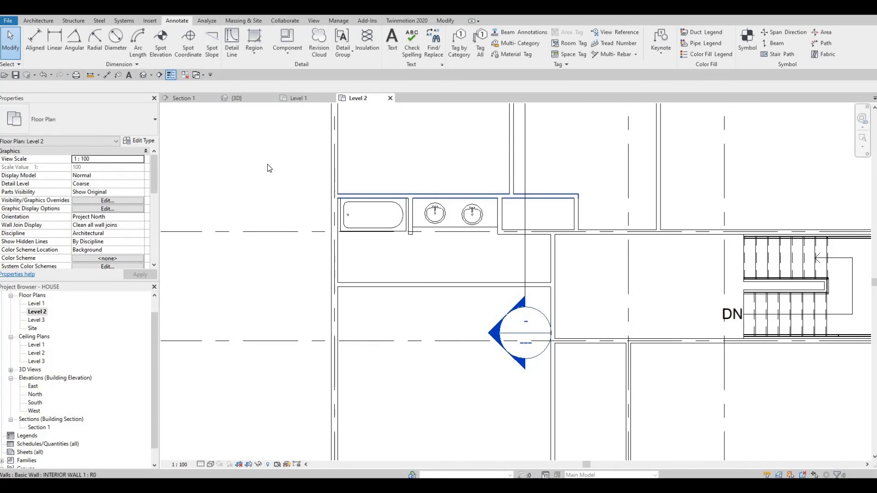
left_click(38, 21)
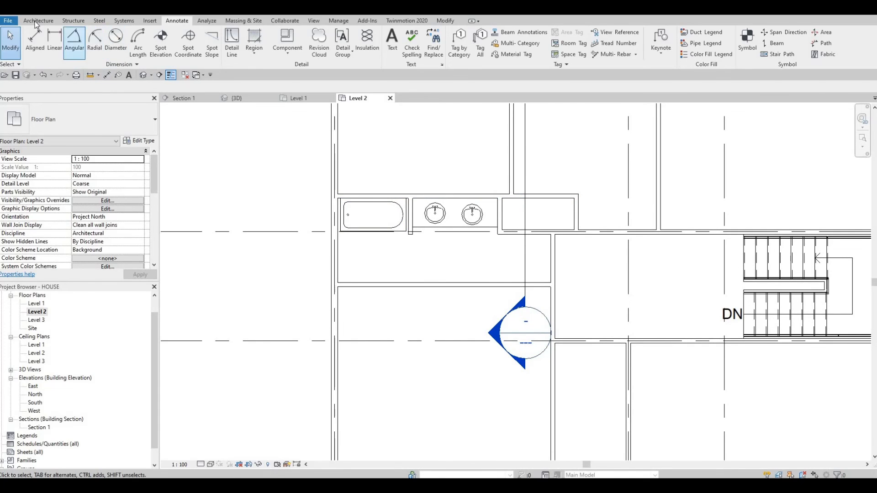
key("c")
key("m")
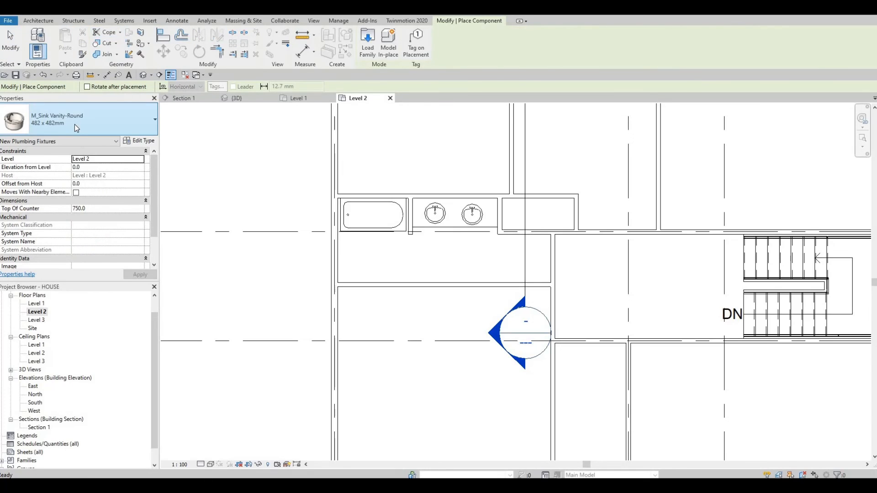
left_click(75, 124)
scroll(65, 226, "up", 10)
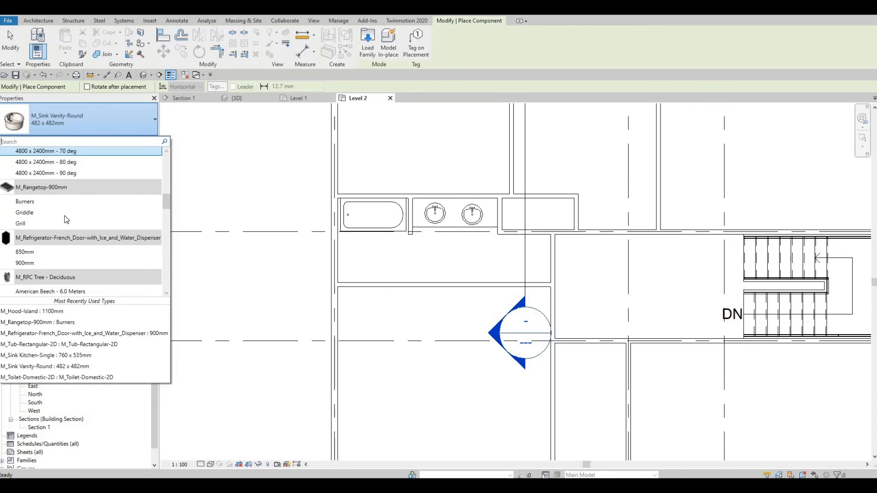
scroll(66, 220, "down", 10)
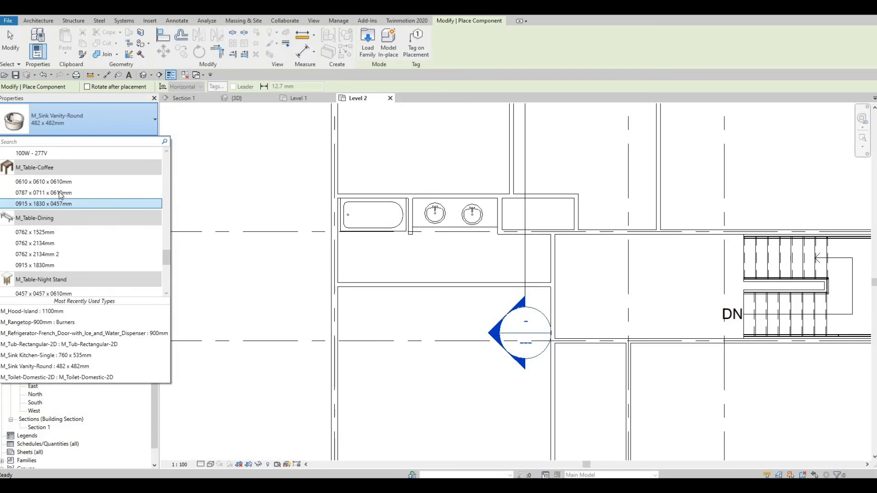
scroll(61, 195, "down", 3)
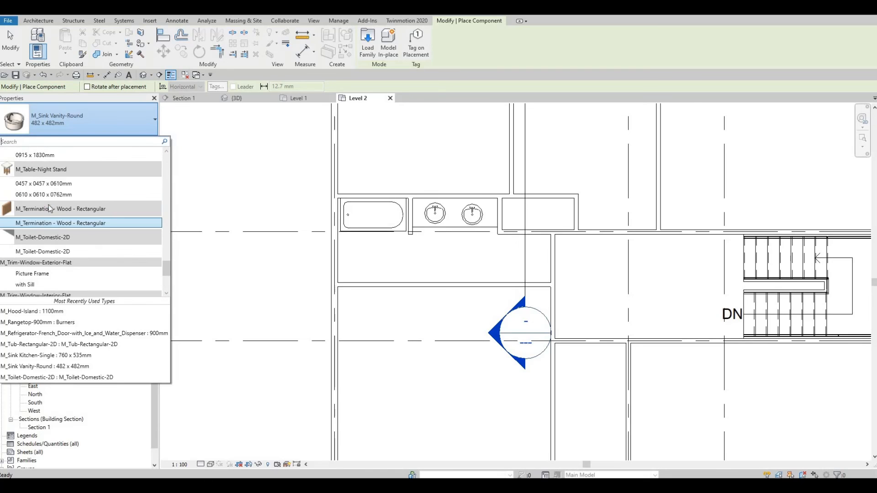
left_click(39, 252)
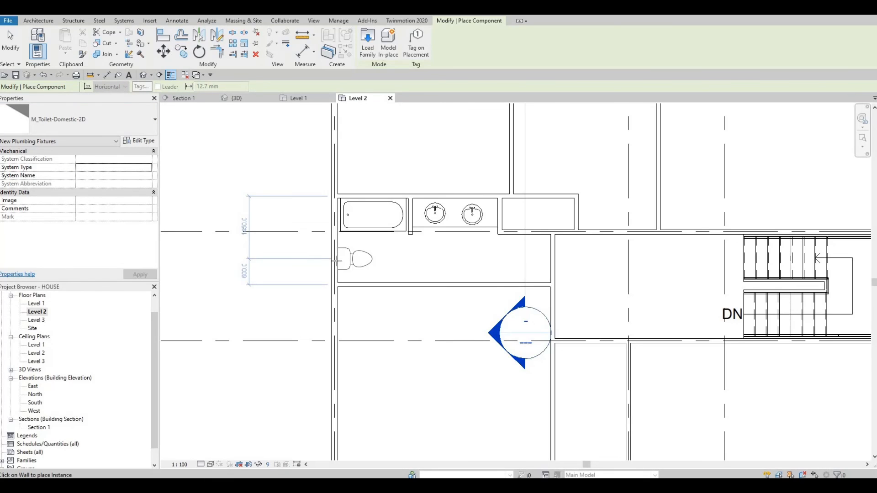
left_click(376, 270)
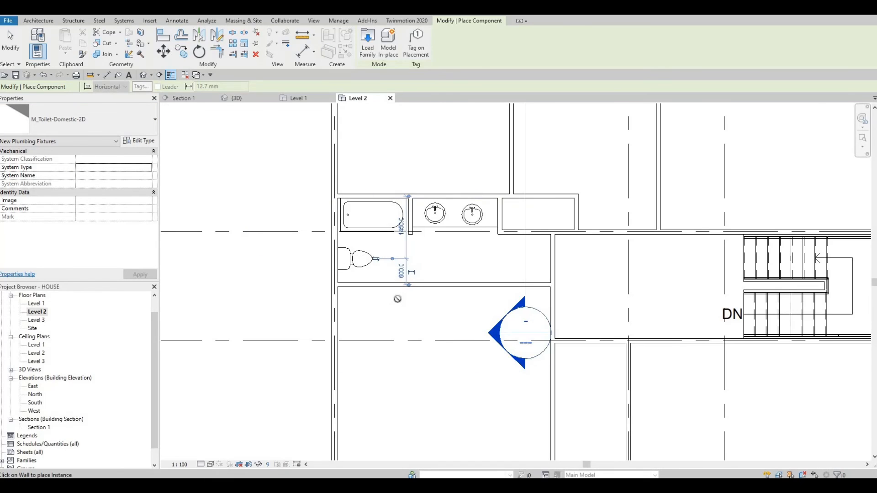
key("Escape")
key("Escape")
Step: Shorten the horizontal interior wall 2700 mm north of the bathroom's north wall by moving its west end east to the north-south partition
scroll(398, 286, "down", 4)
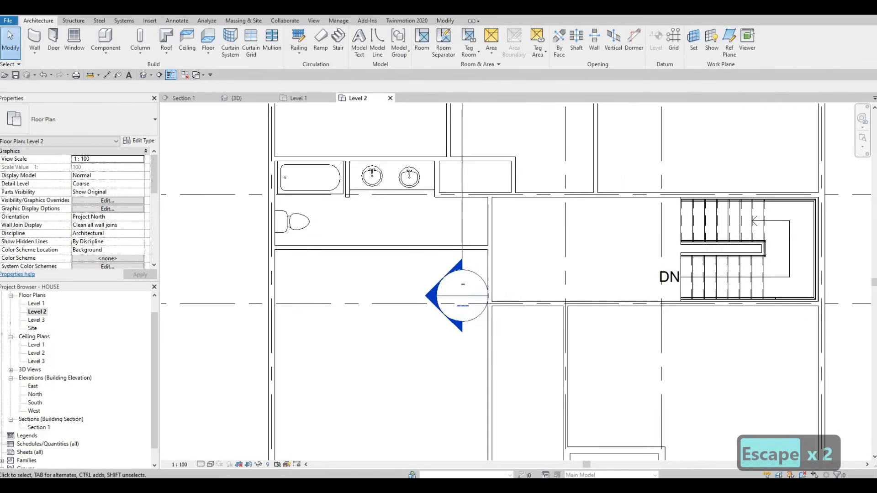
middle_click_drag(398, 286, 397, 285)
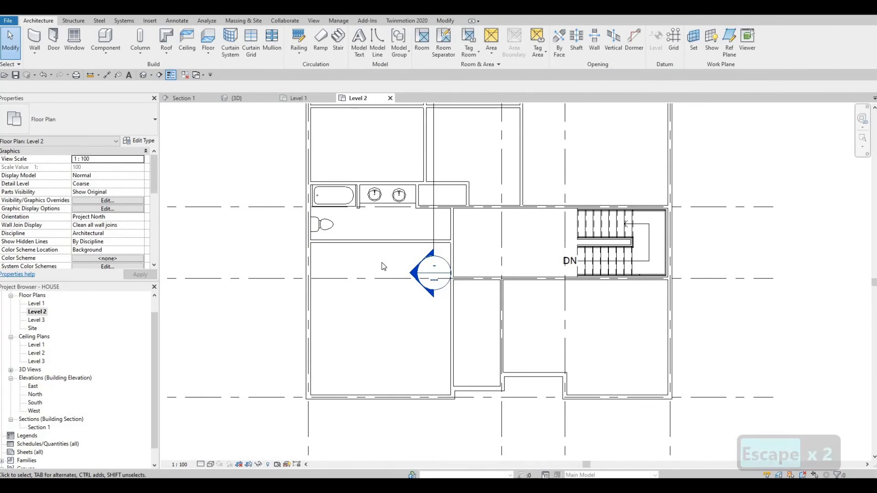
middle_click_drag(408, 289, 398, 314)
scroll(398, 314, "down", 1)
middle_click_drag(365, 261, 364, 277)
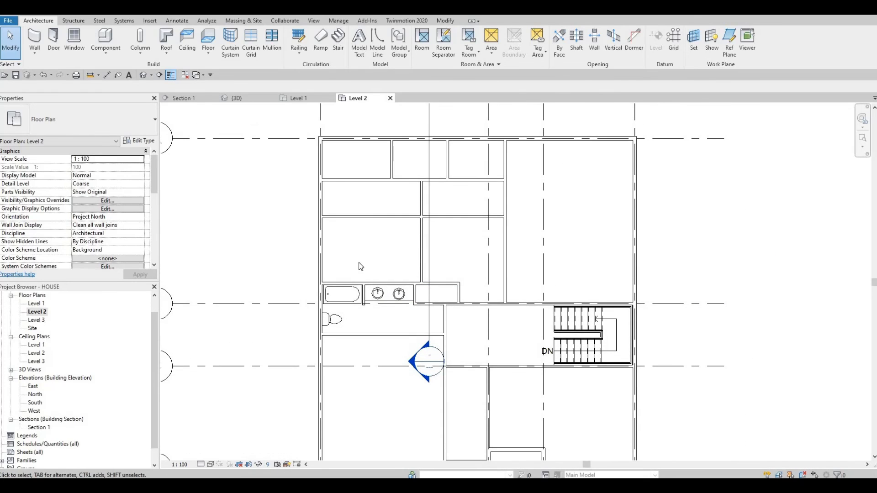
middle_click_drag(270, 259, 270, 293)
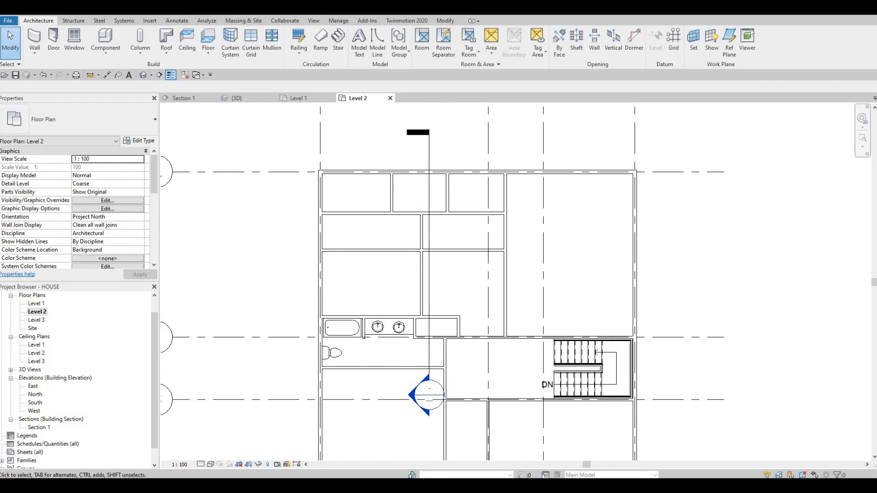
left_click(348, 251)
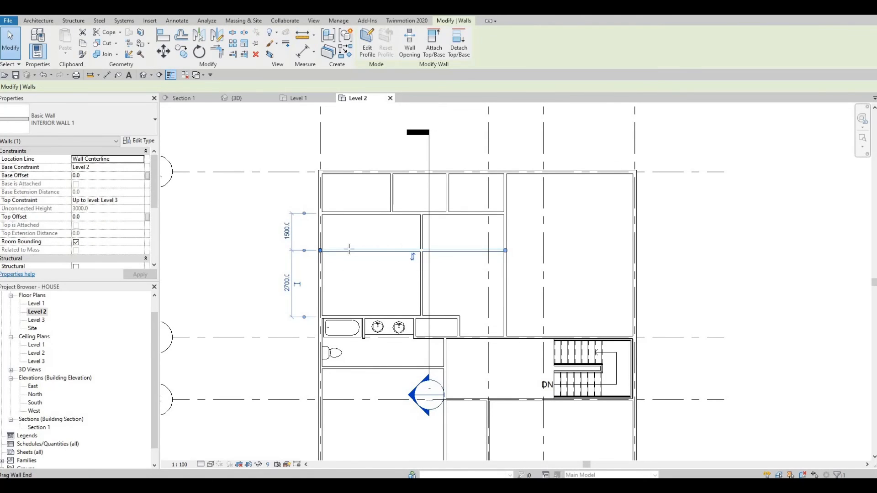
left_click_drag(320, 250, 421, 250)
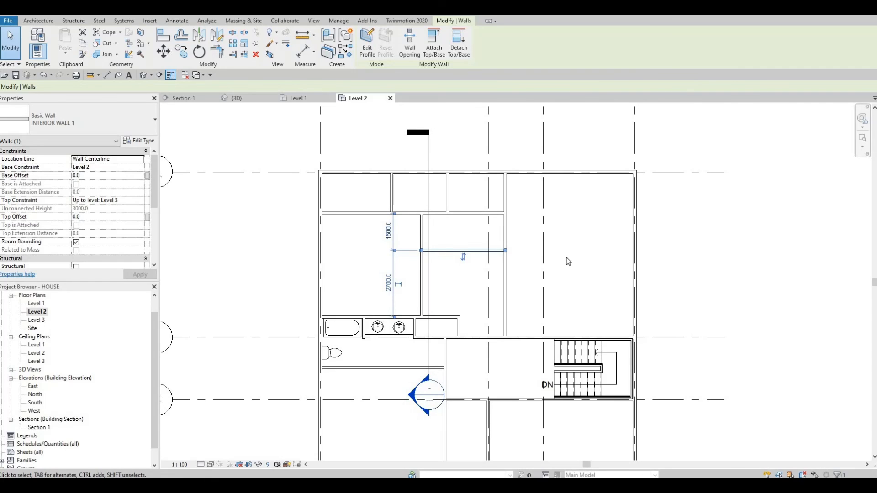
Step: Shorten the horizontal interior wall 1675 mm south of the grid A wall by moving its west end east to the first north-south partition
left_click(320, 214)
left_click_drag(388, 214, 390, 237)
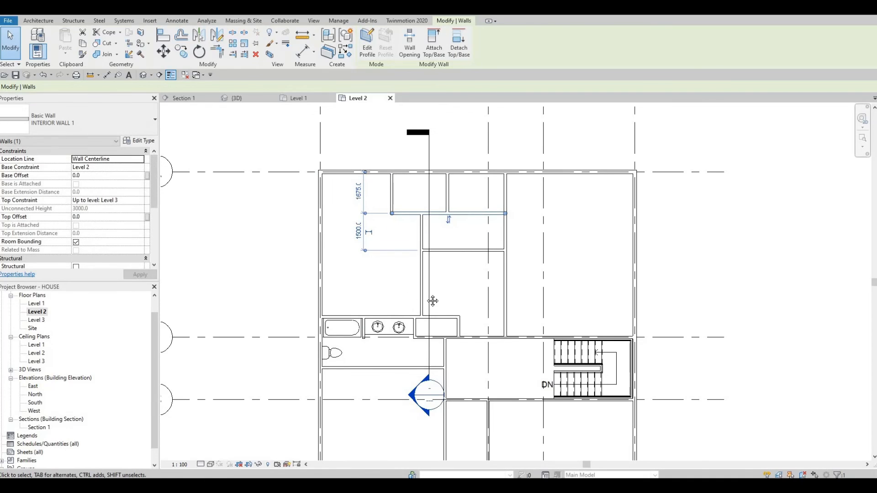
middle_click_drag(454, 272, 491, 279)
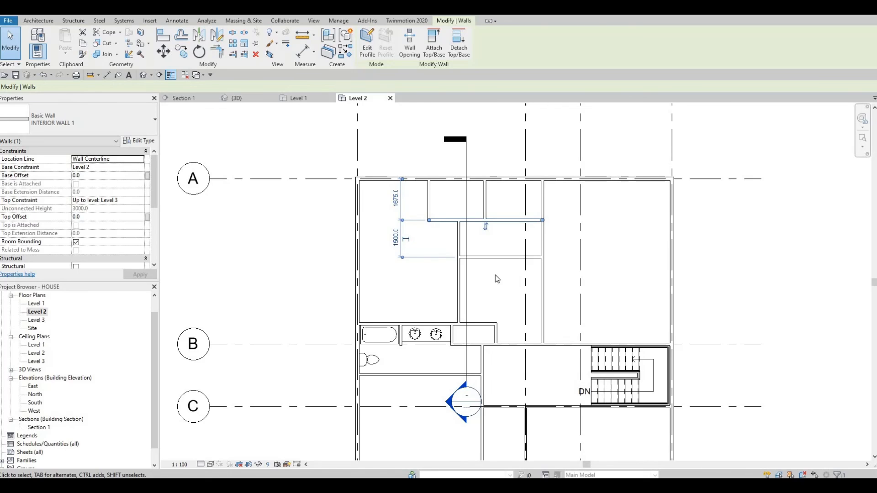
key("Escape")
middle_click_drag(513, 291, 478, 268)
scroll(478, 267, "down", 2)
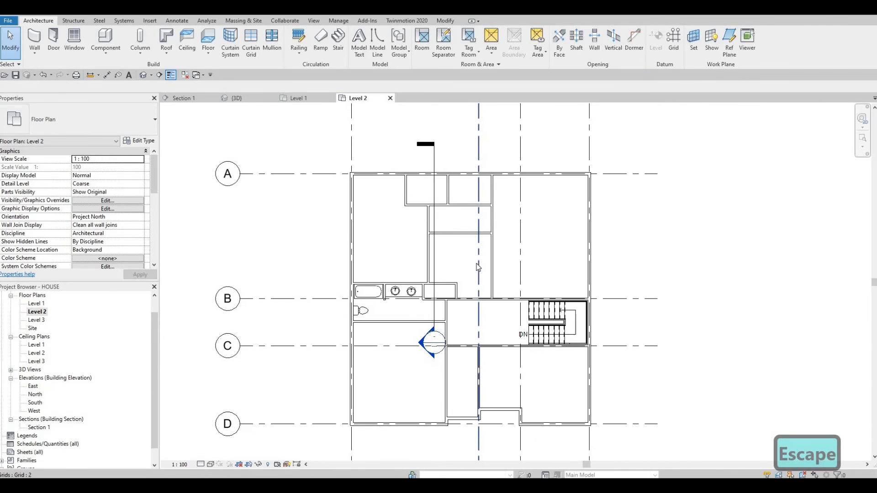